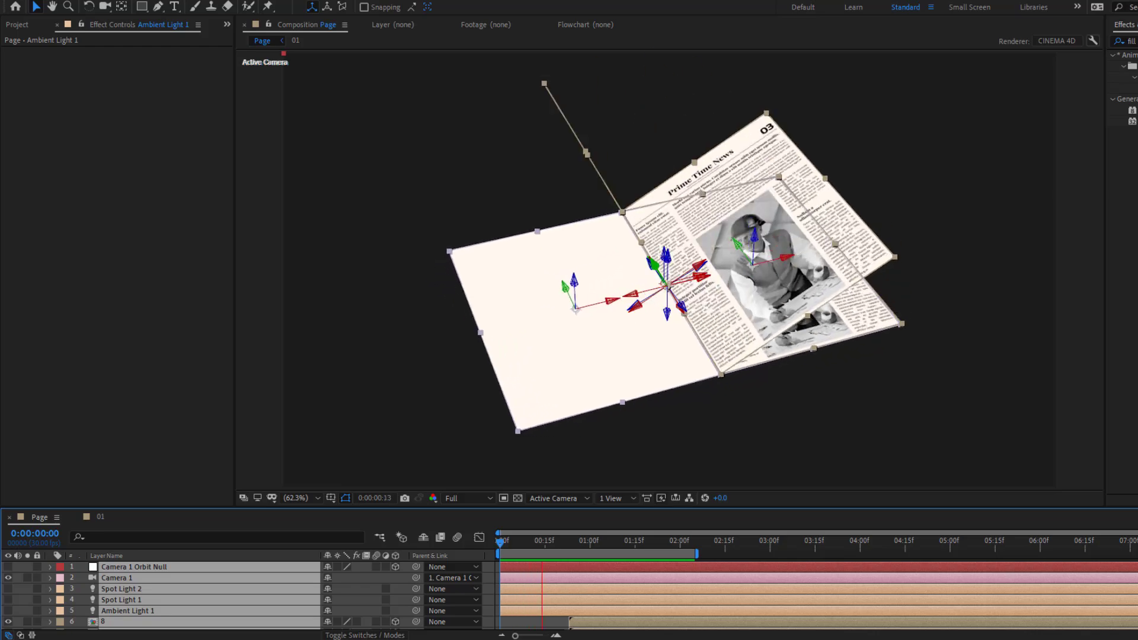
- Toggle the Composition panel maximized, back to normal, and maximized again with the ` key
key(grave)
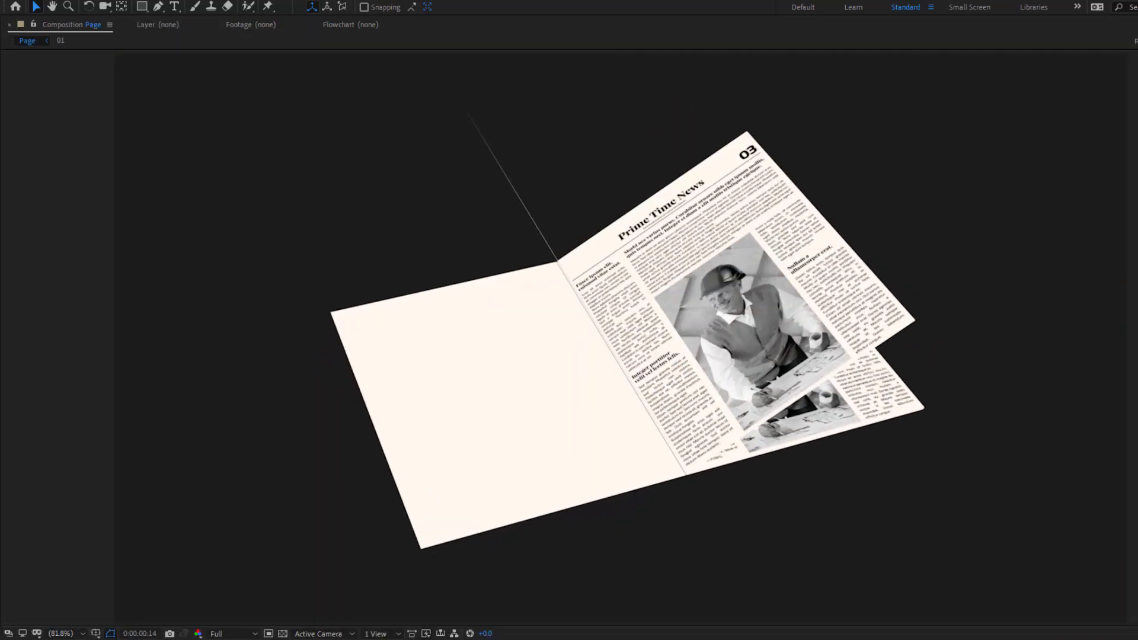
key(grave)
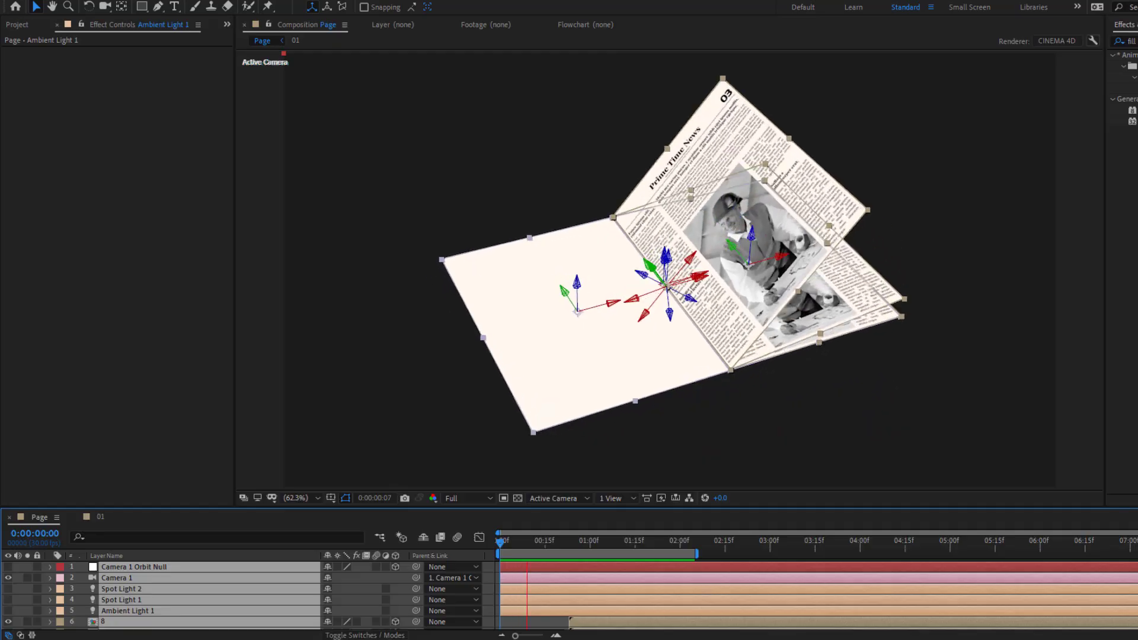
key(grave)
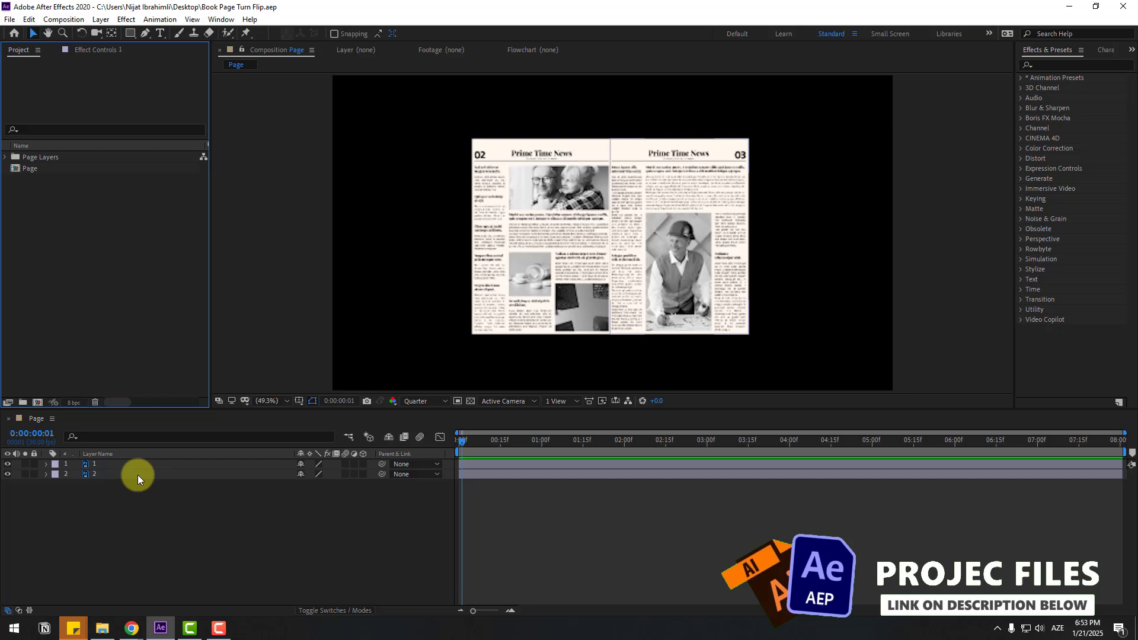
- Pre-compose layer 1 into a new composition named 01
click(95, 465)
right_click(95, 464)
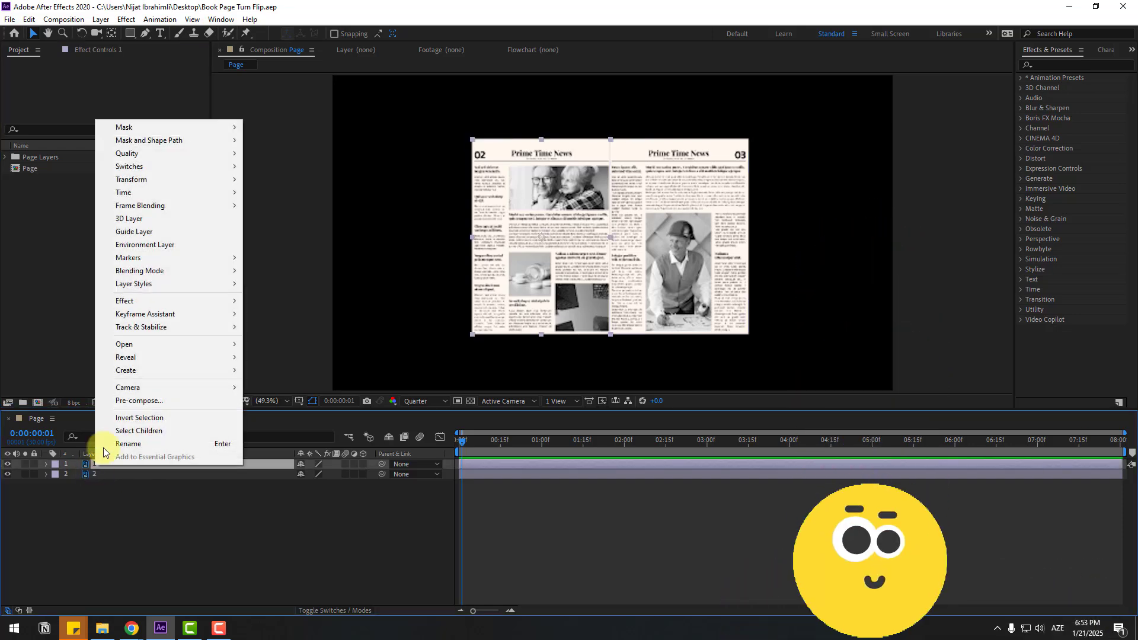
click(172, 401)
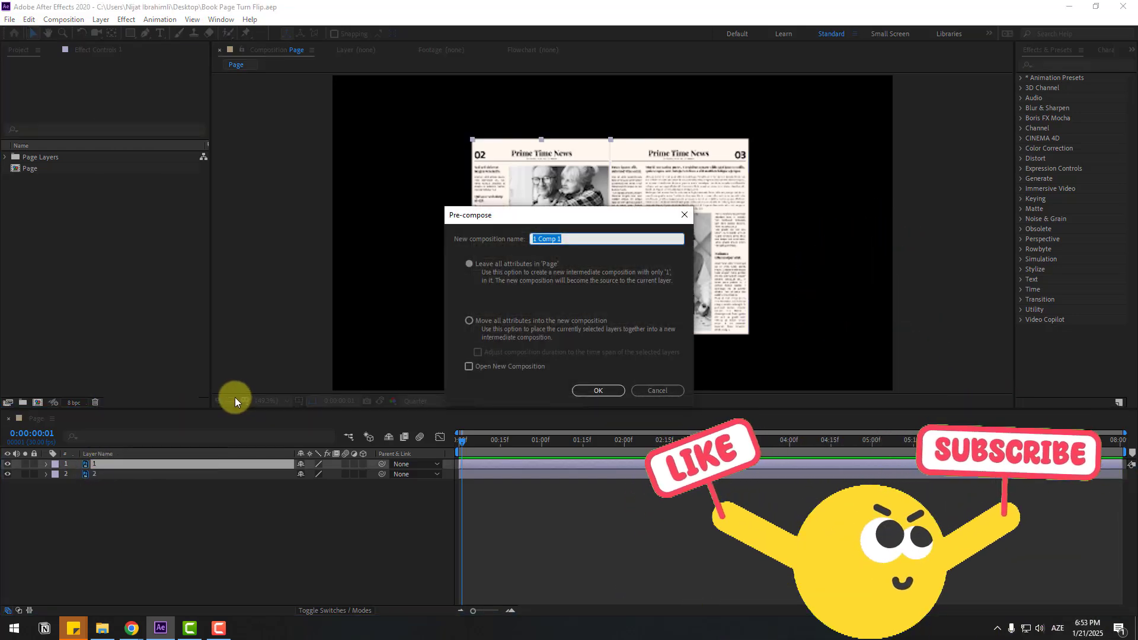
text(01)
click(598, 390)
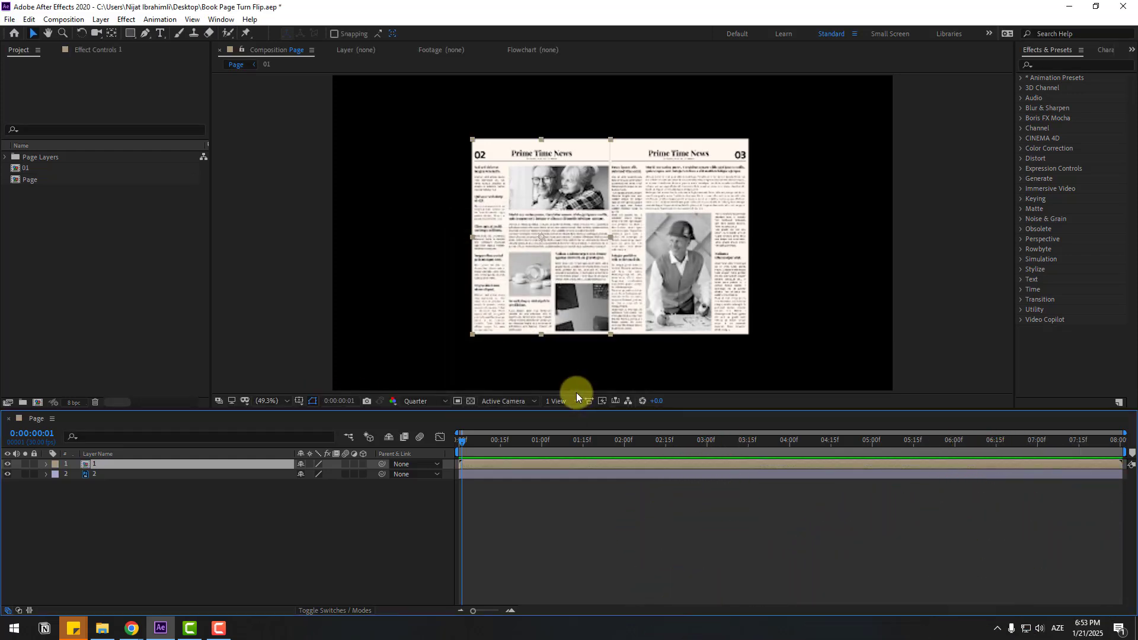
- Pre-compose layer 2 into a new composition named 2
click(96, 475)
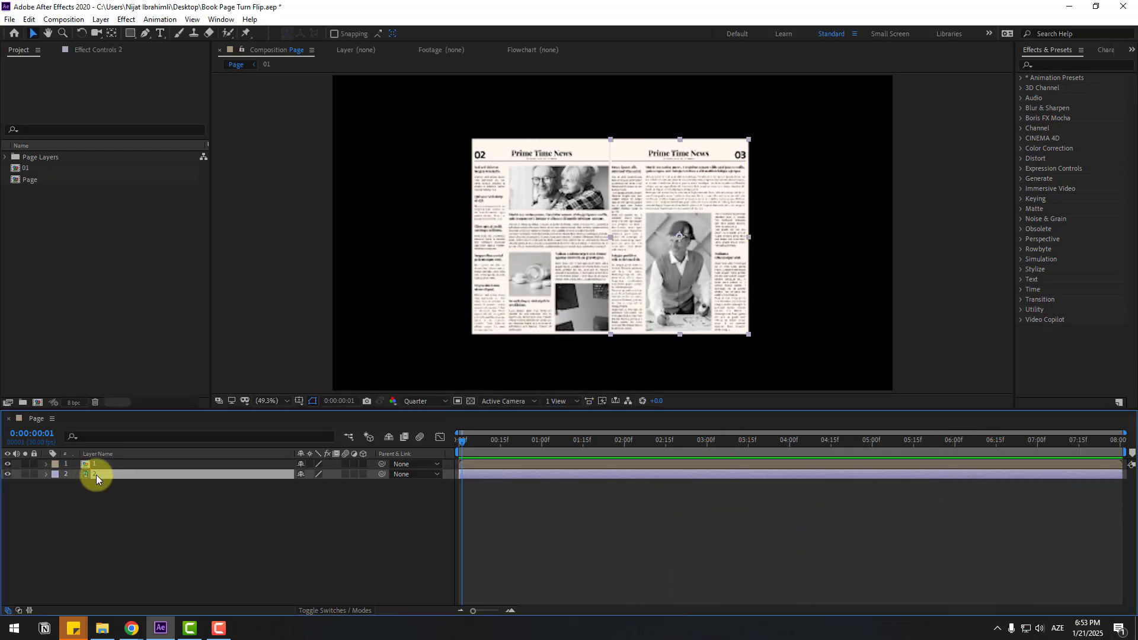
right_click(95, 478)
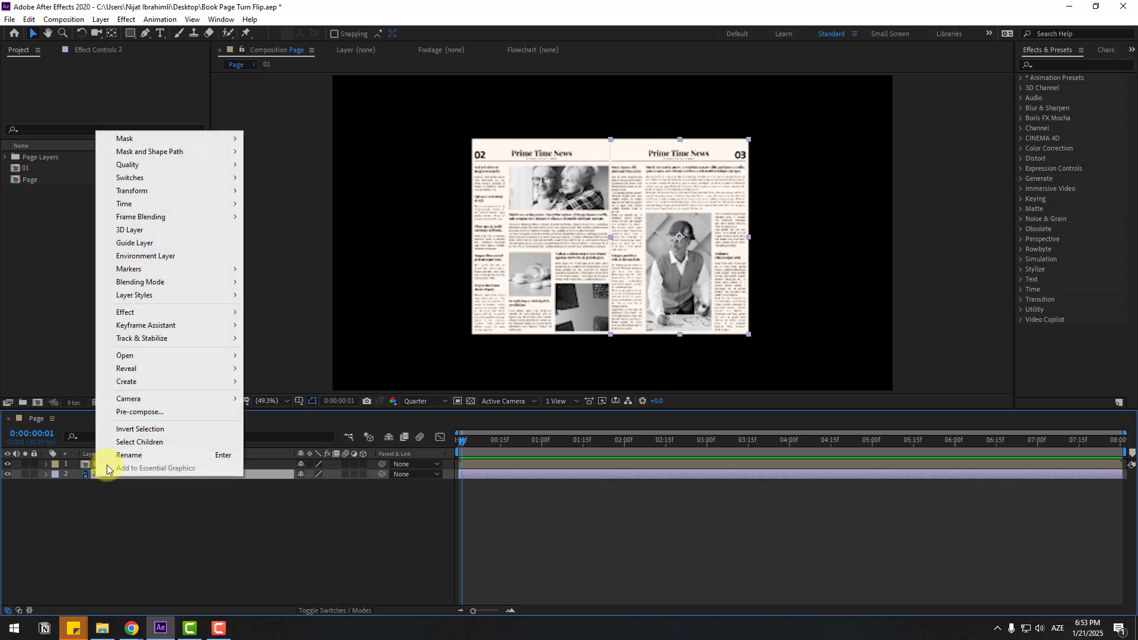
click(211, 408)
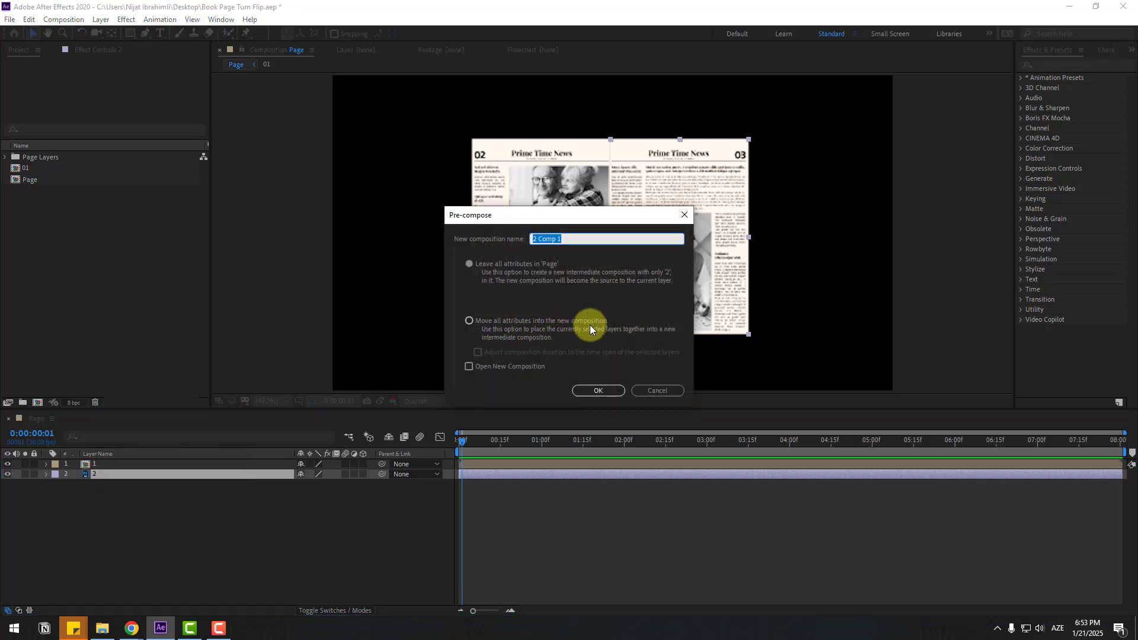
text(2)
click(584, 392)
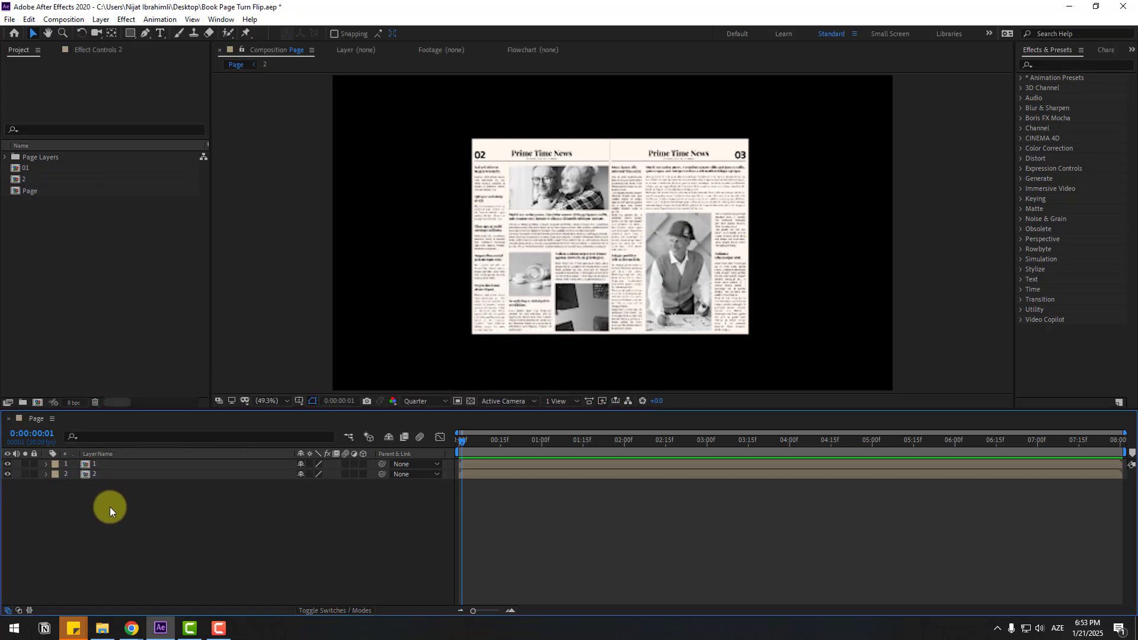
- Turn on the 3D Layer switch for both page layers, then select layer 1 alone
key(ctrl+a)
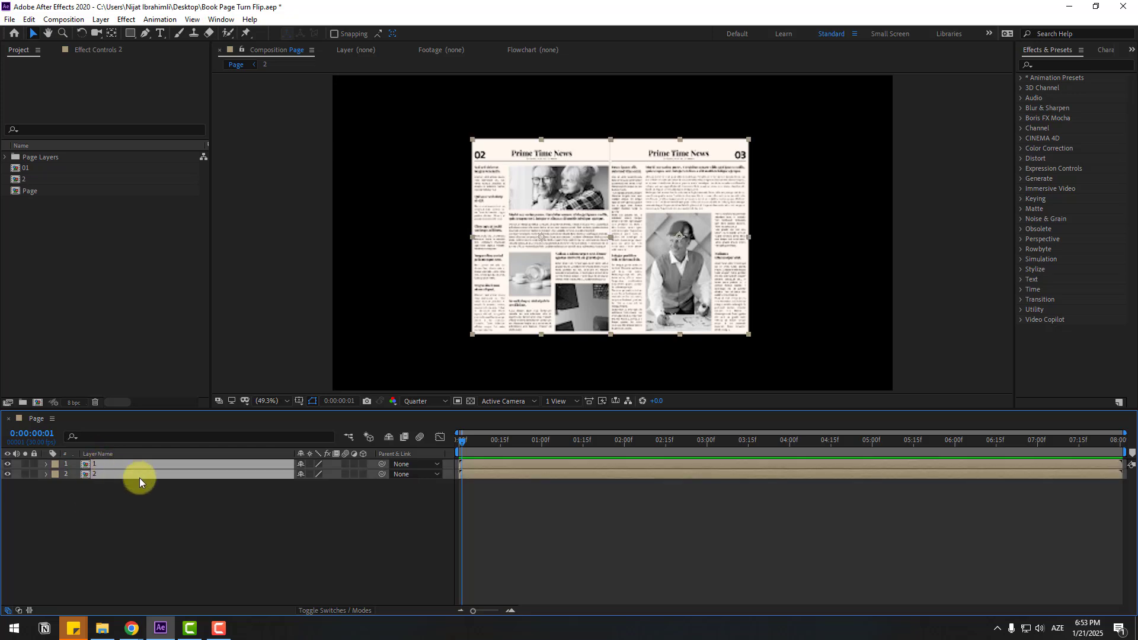
click(362, 464)
key(F2)
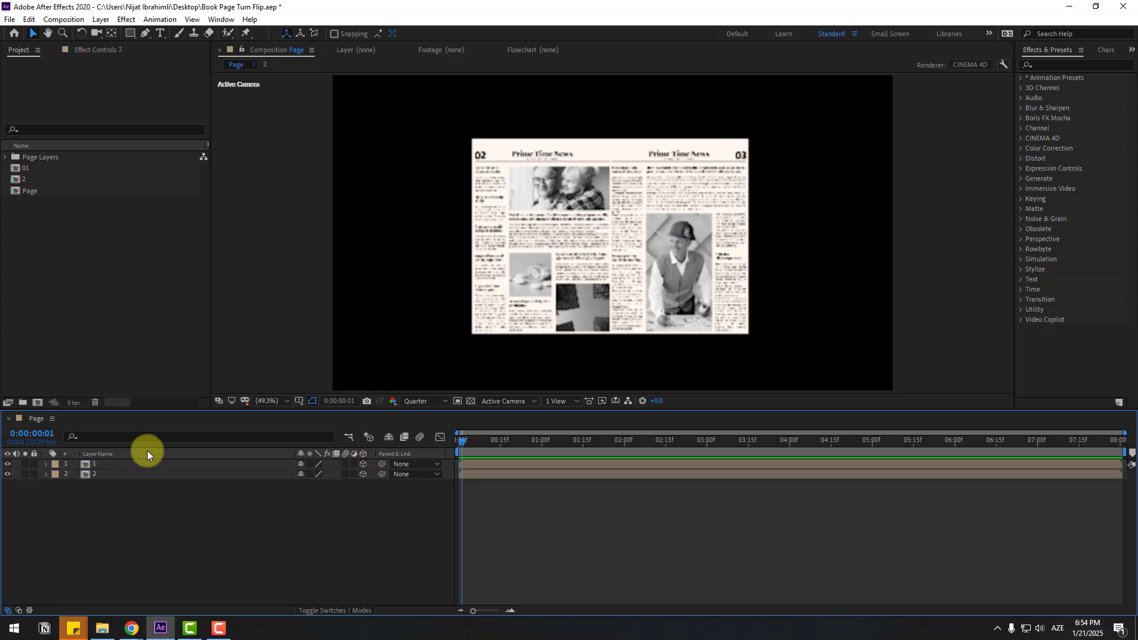
click(92, 464)
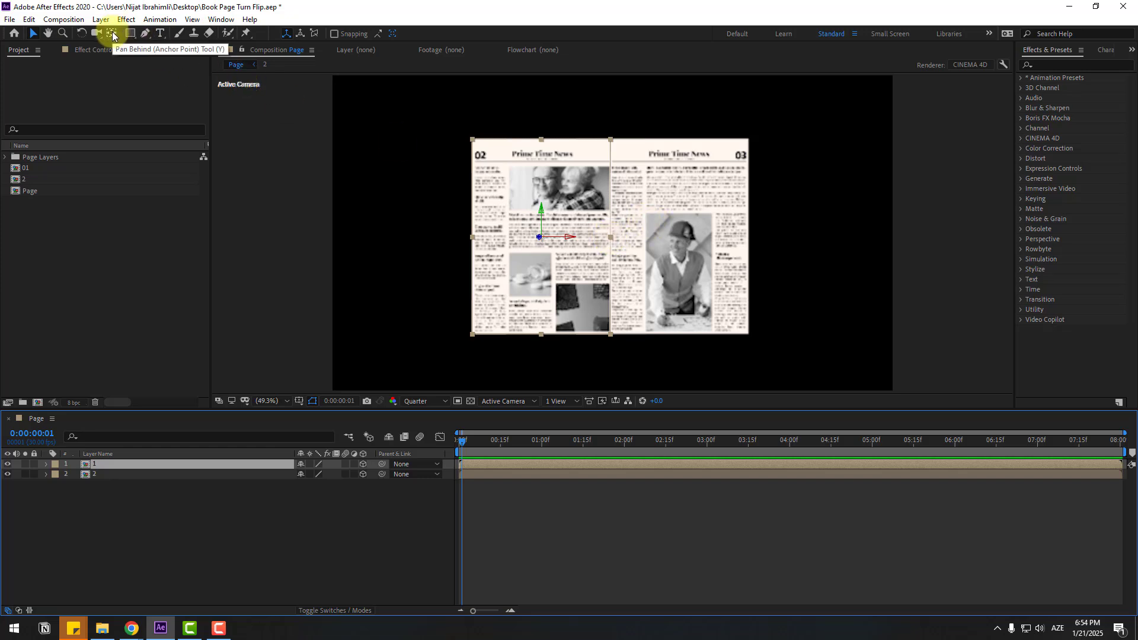
- Open the Anchor Point Mover panel and move layer 1's anchor to its right edge
click(220, 21)
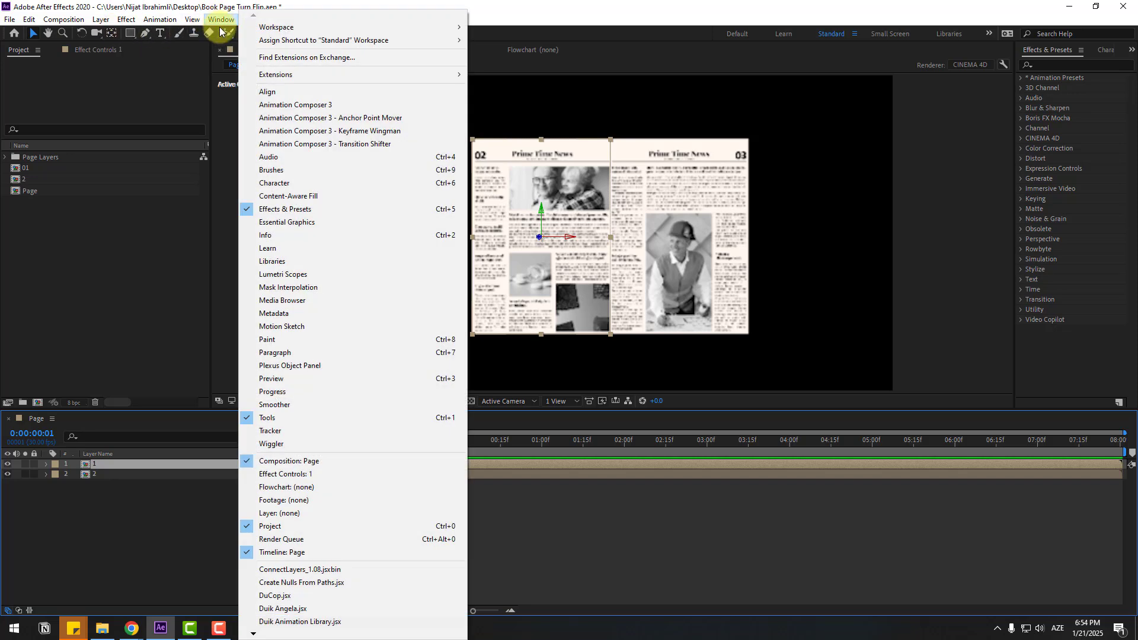
click(393, 119)
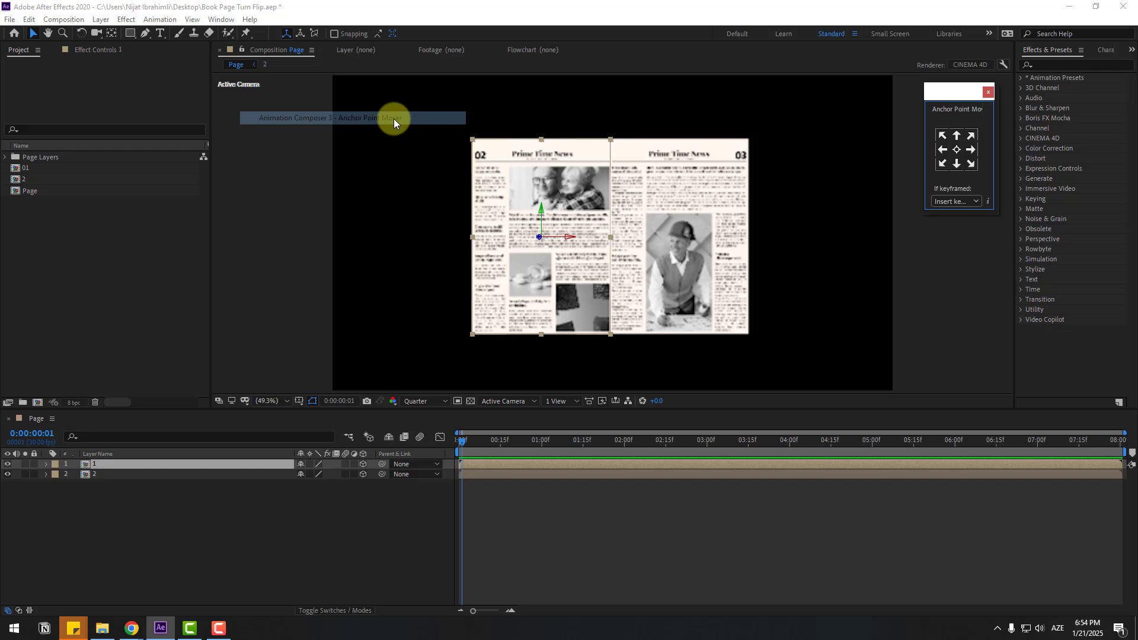
click(91, 468)
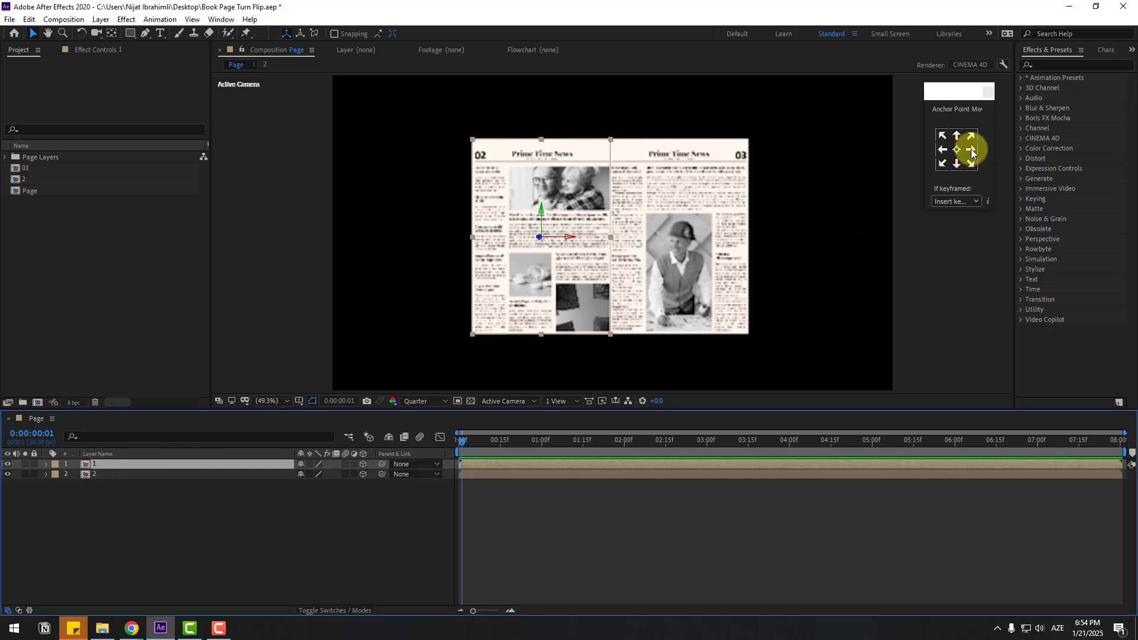
click(972, 150)
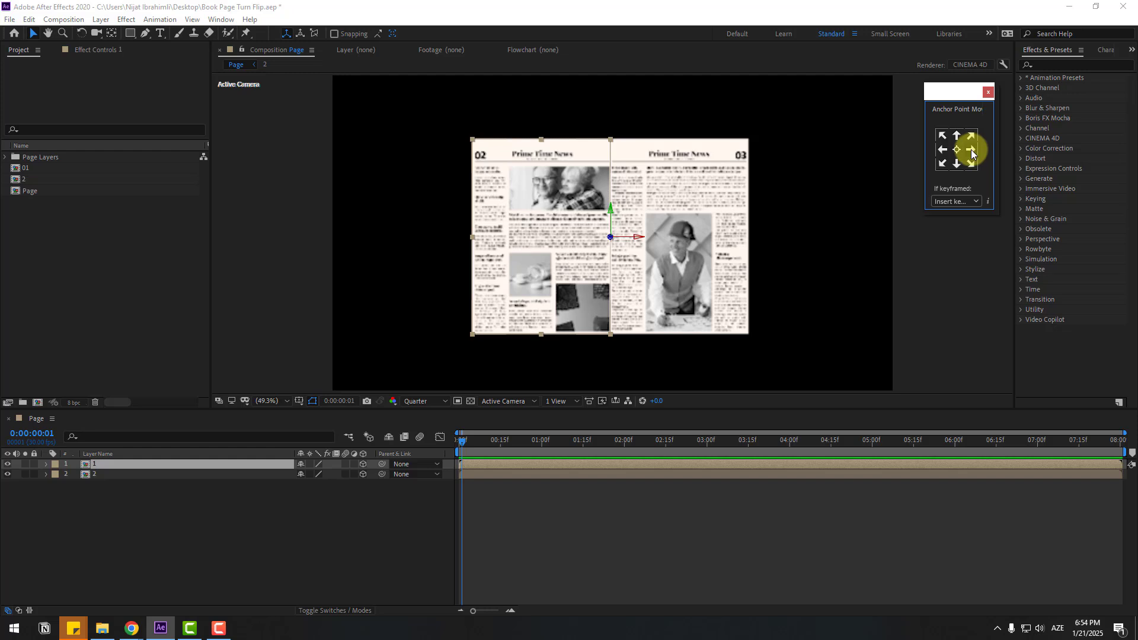
- Move layer 2's anchor point to its left edge and reselect layer 2
click(93, 475)
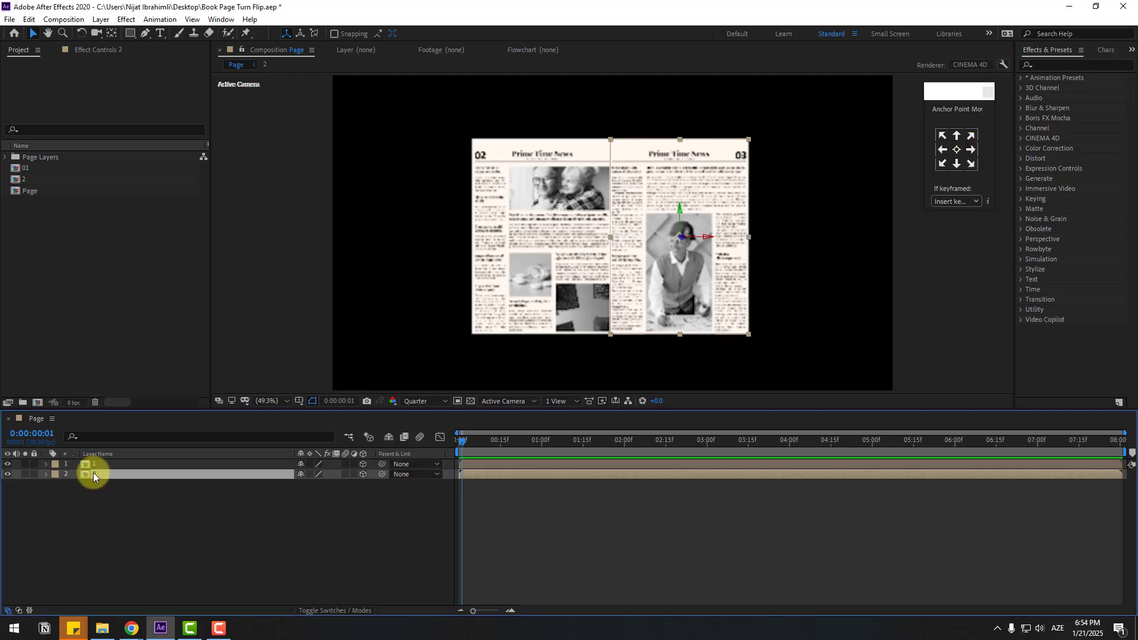
click(942, 152)
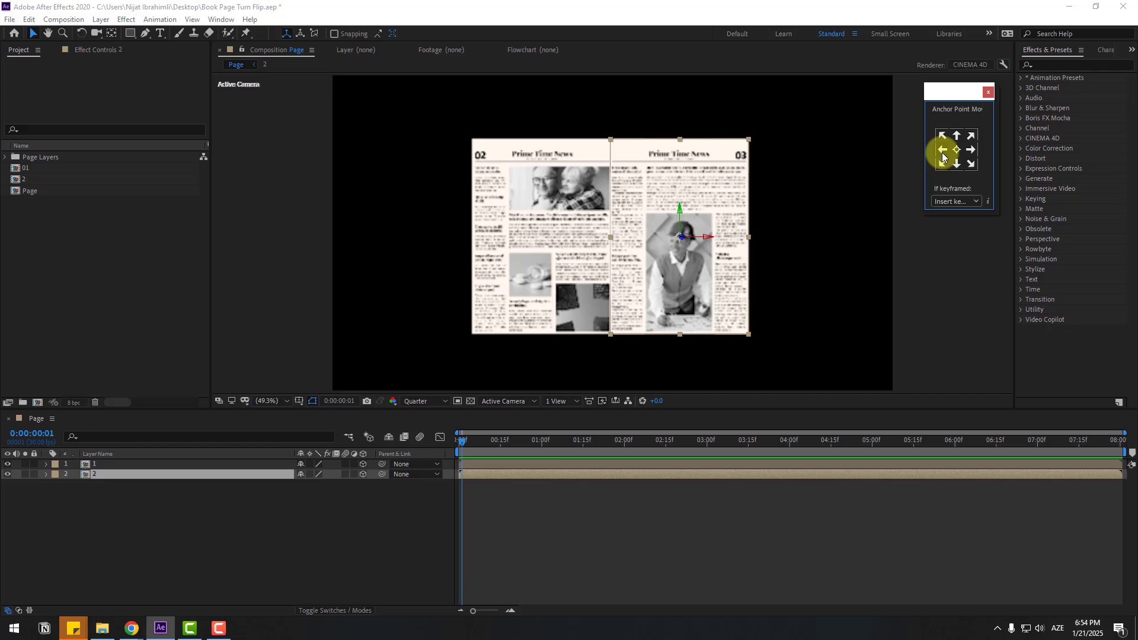
click(218, 560)
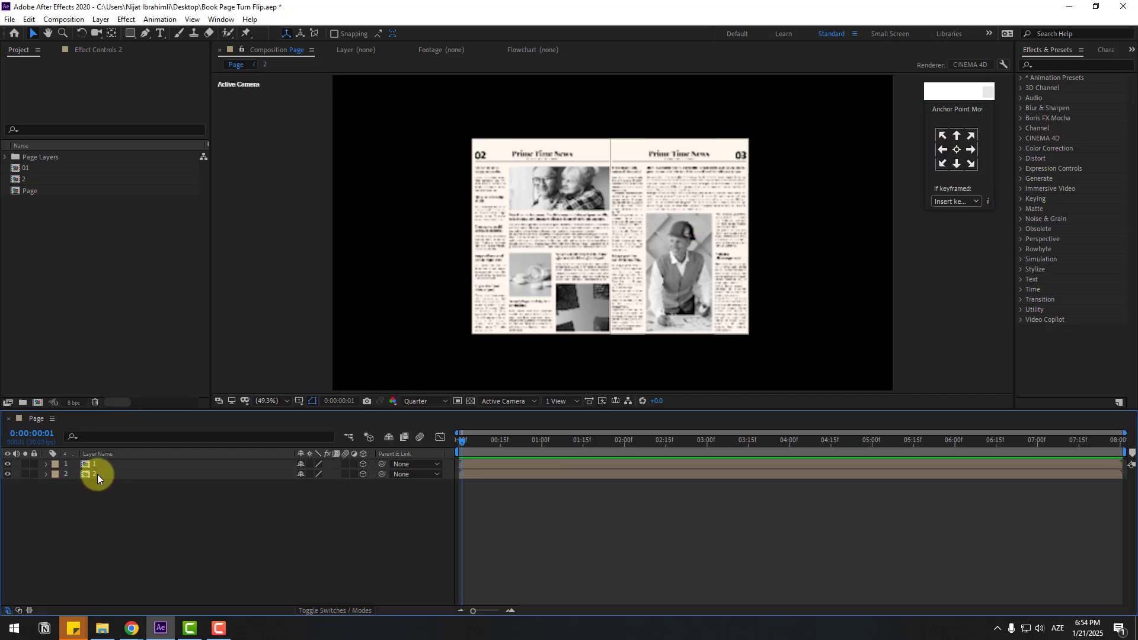
click(98, 474)
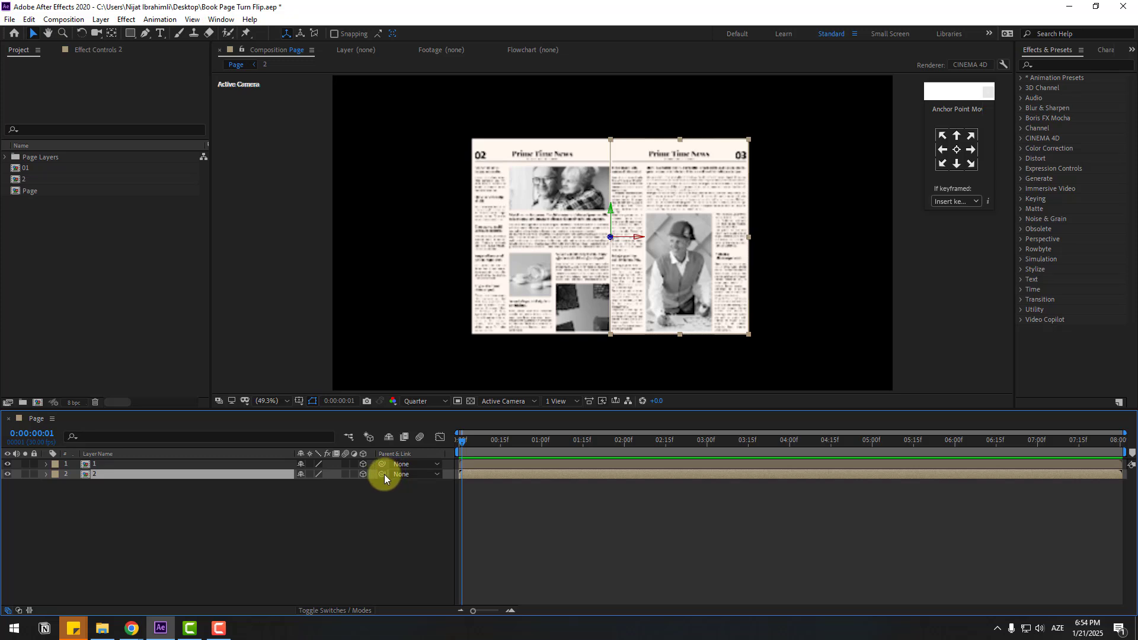
- Parent layer 2 to layer 1 and set layer 2's Y rotation to 180°
drag(384, 475, 97, 465)
key(r)
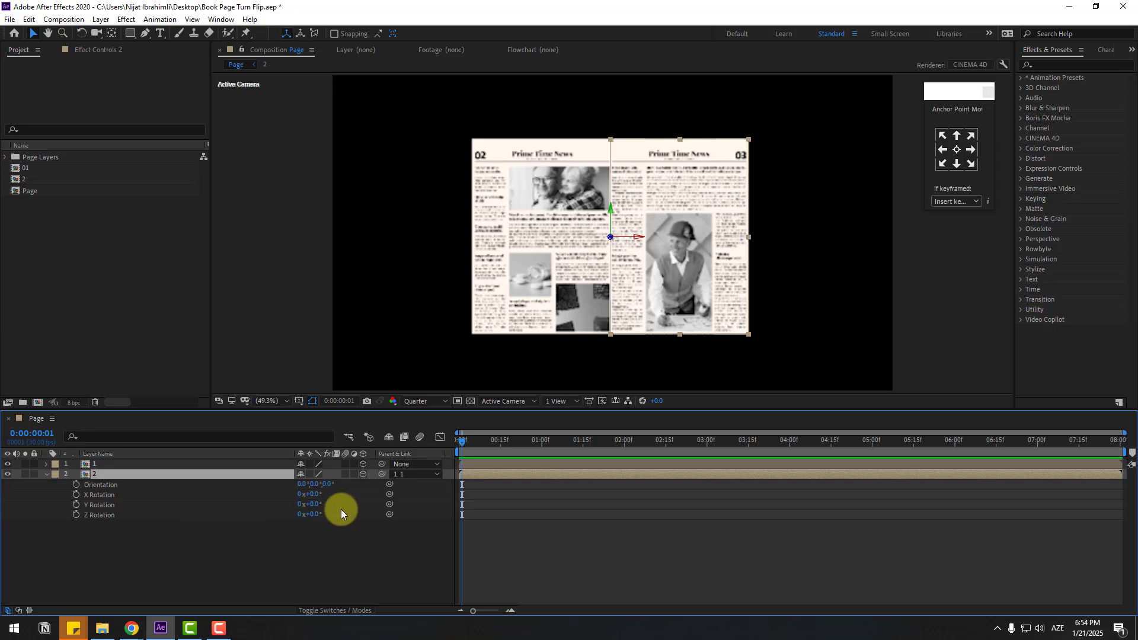
key(Return)
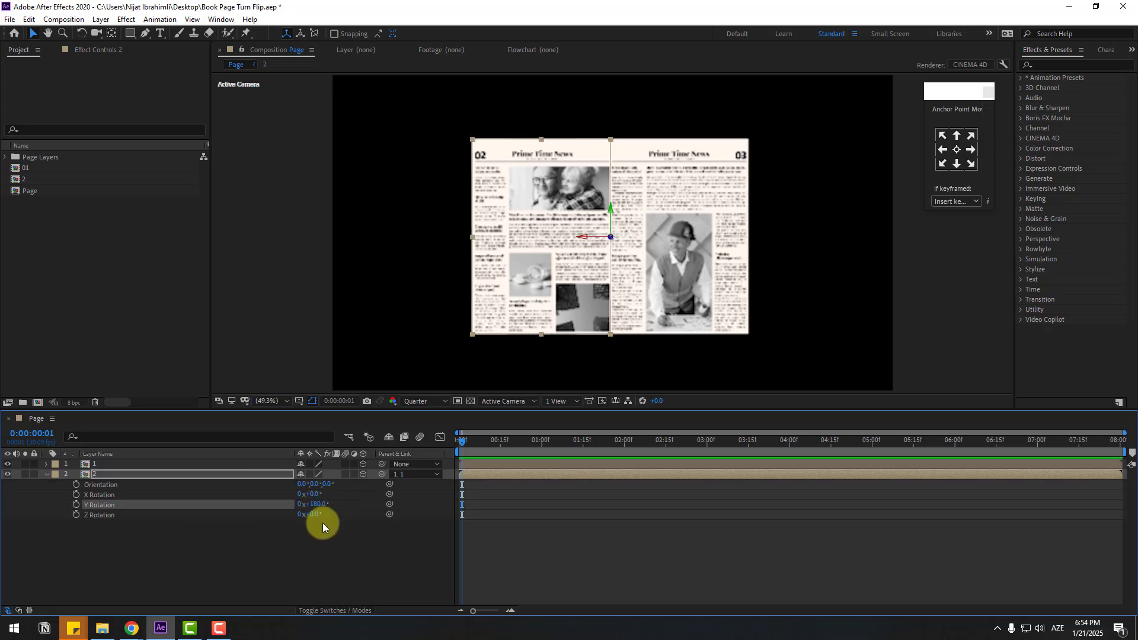
- Swing layer 1 around its Y axis to about -29° to test the turn
click(97, 466)
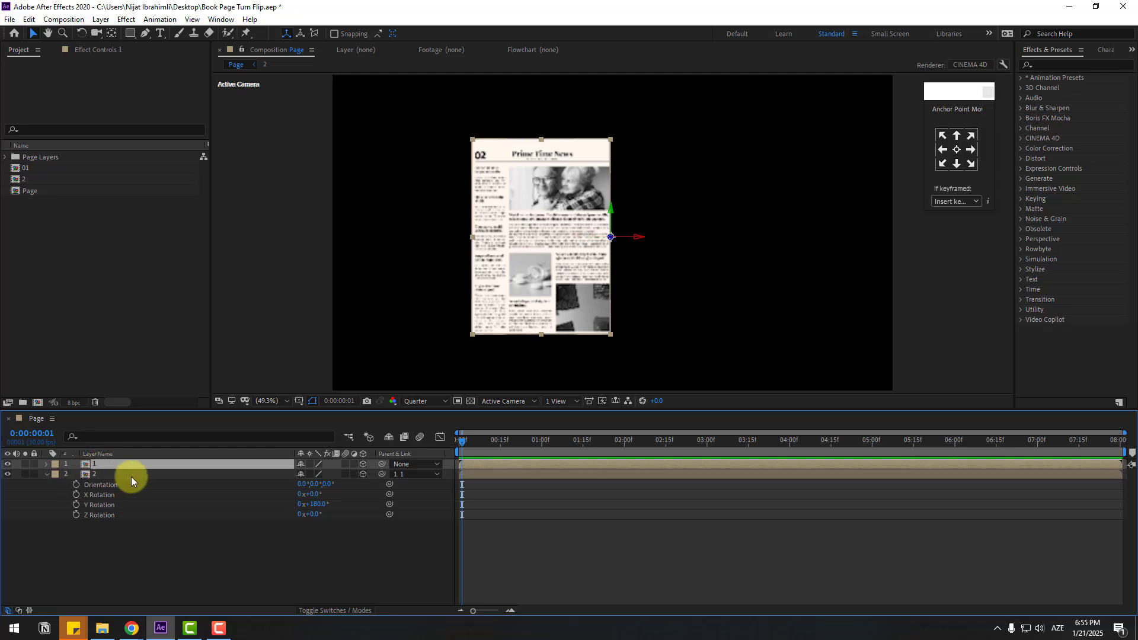
key(r)
drag(312, 494, 355, 502)
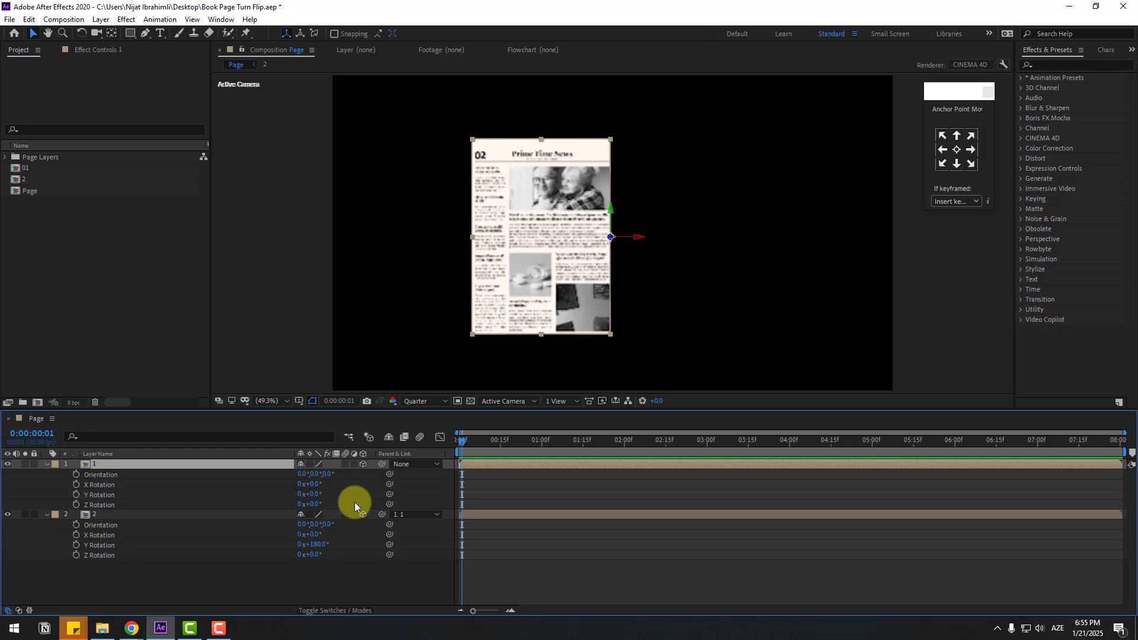
click(95, 515)
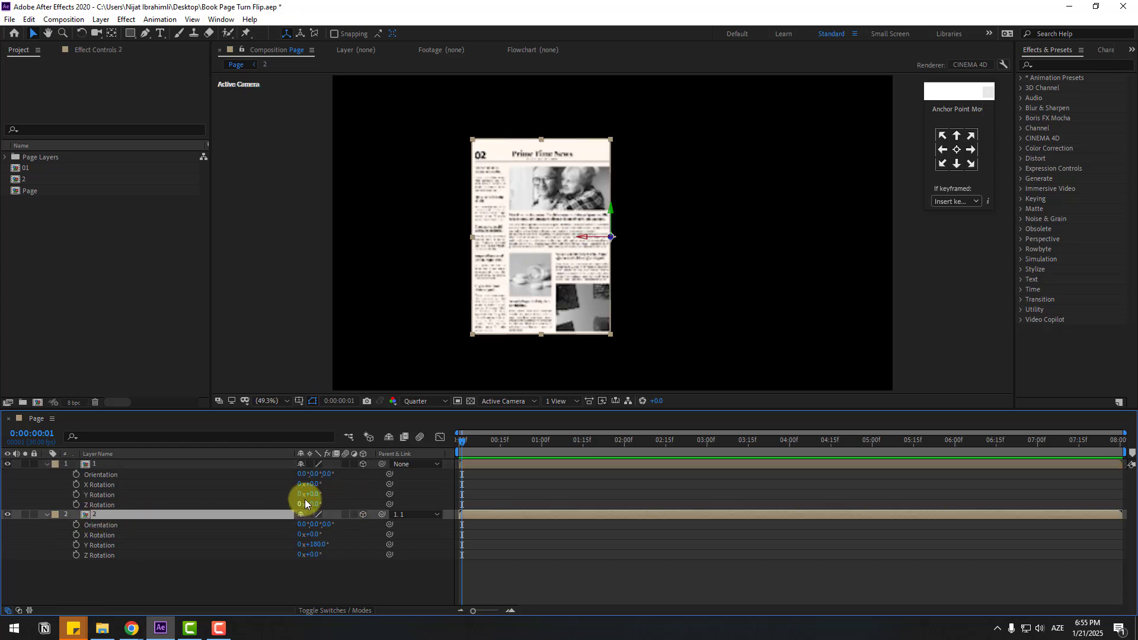
drag(313, 495, 301, 497)
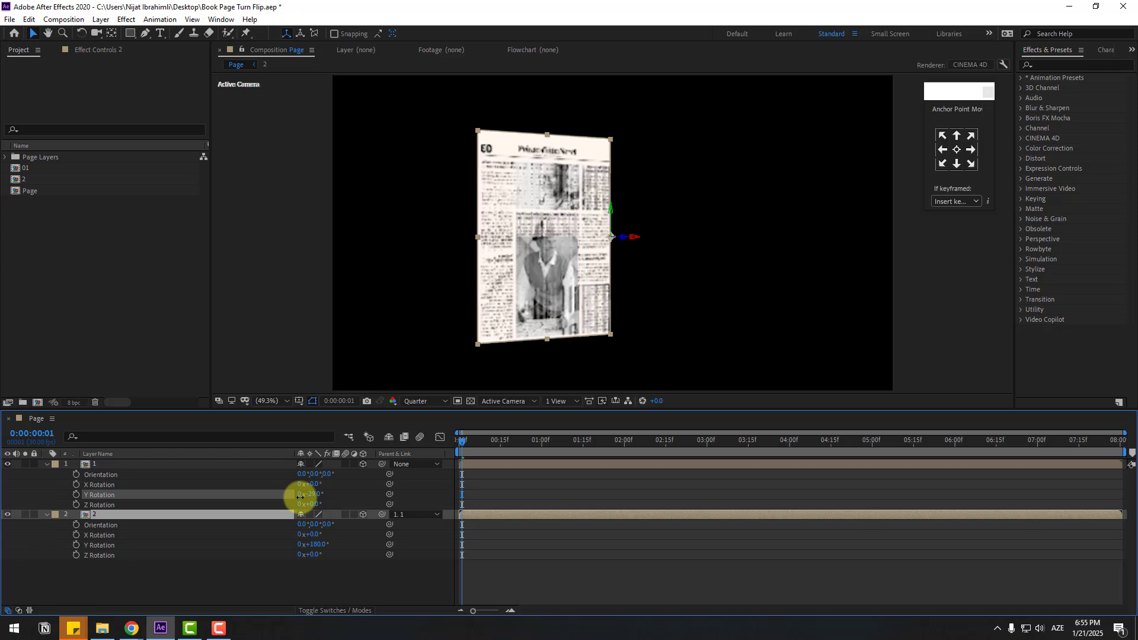
- Set layer 2's Z position to 1 so page 02 sits in front
click(563, 160)
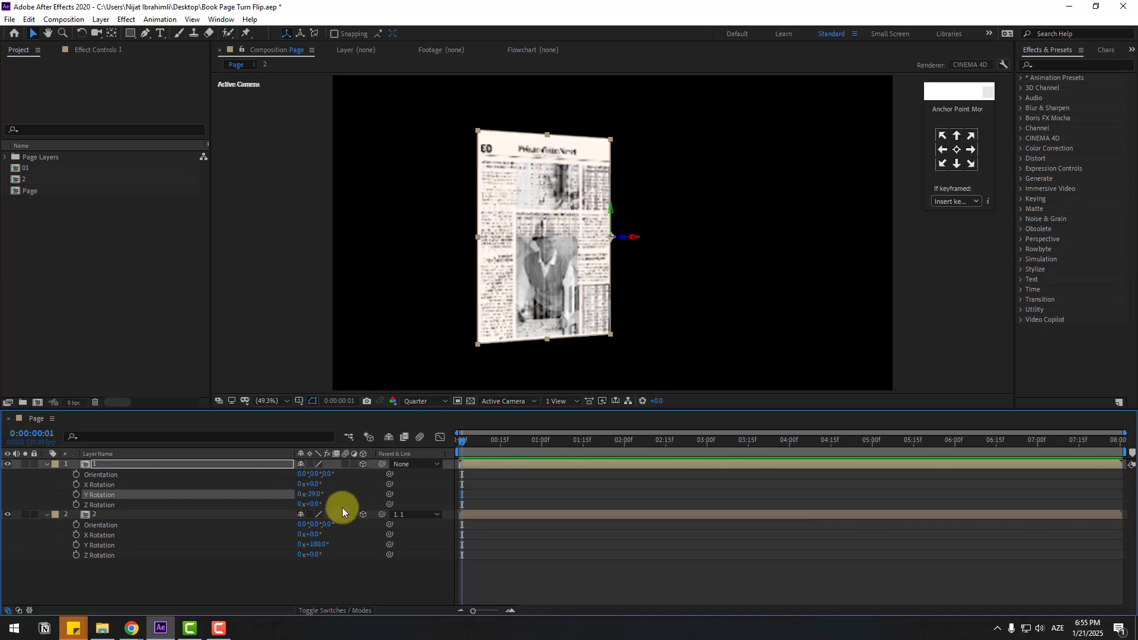
click(98, 515)
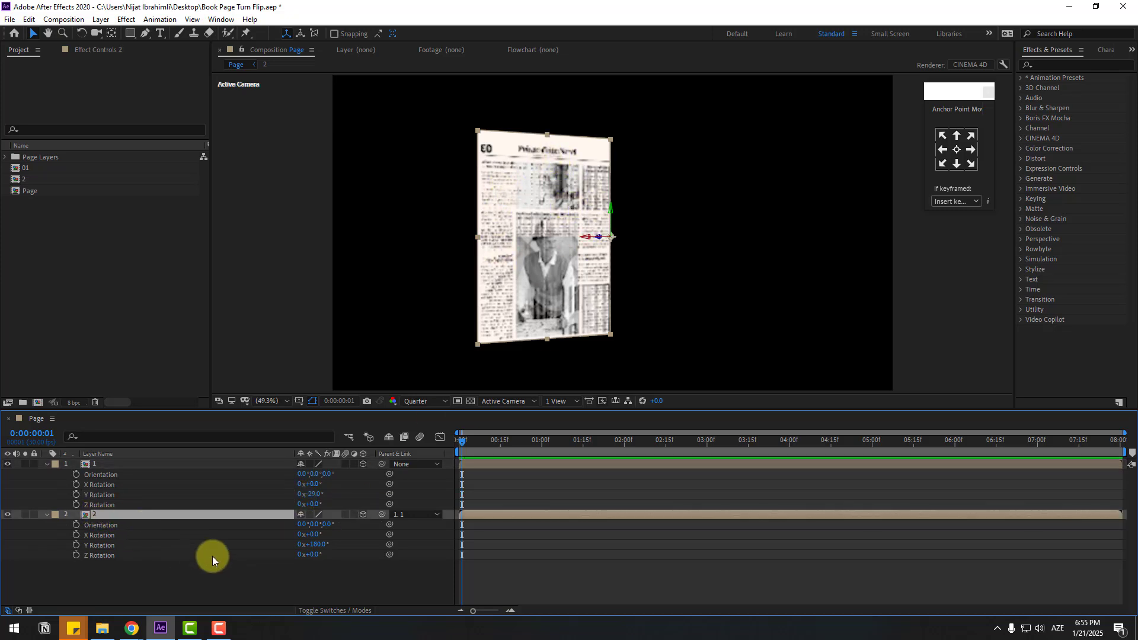
key(p)
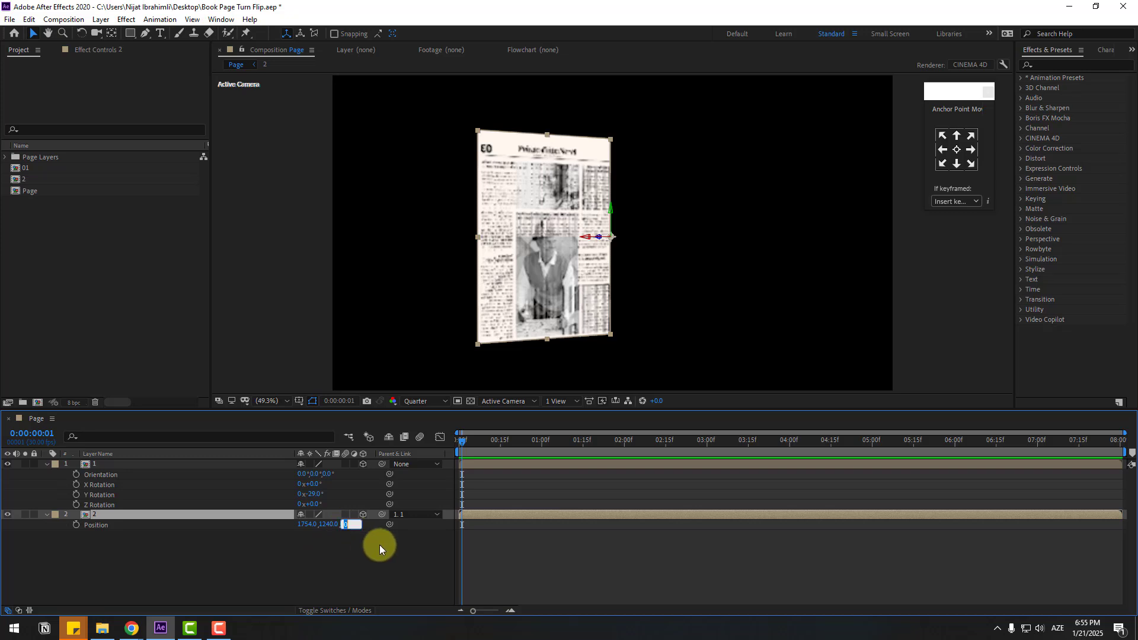
text(1)
key(Return)
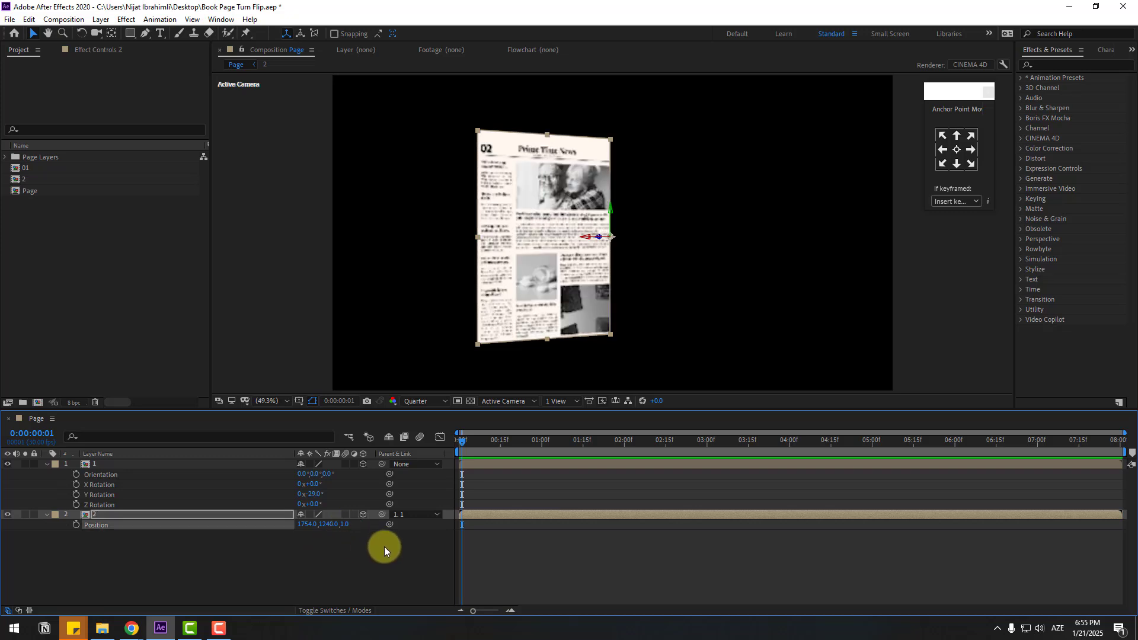
click(339, 567)
- Return layer 1's Y Rotation to 0° and collapse both layers' properties
drag(313, 496, 334, 522)
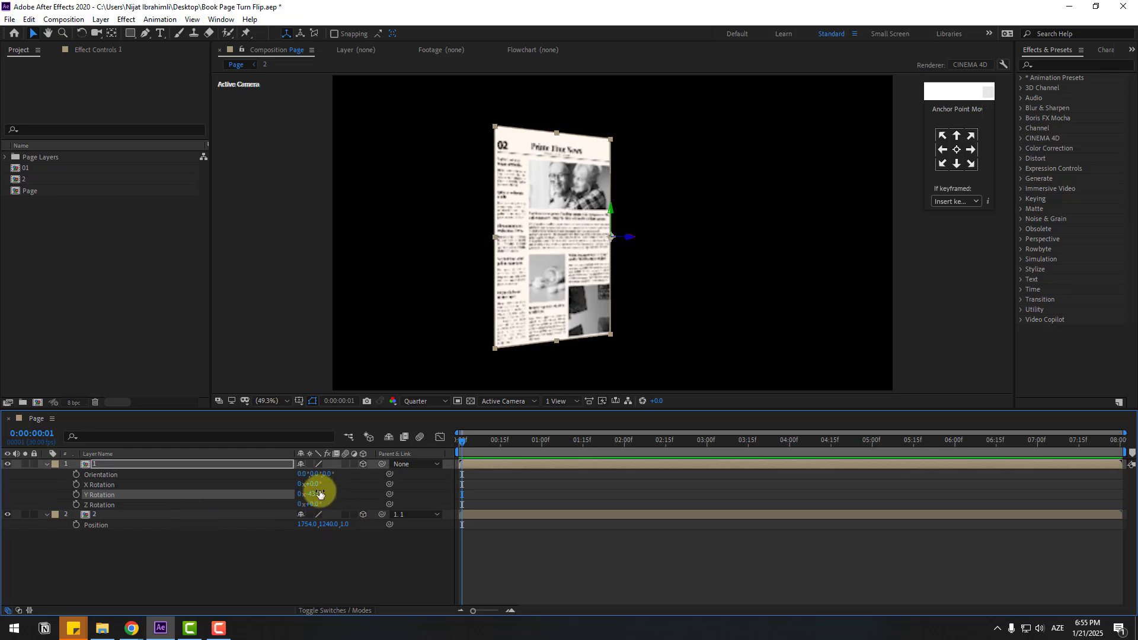
click(320, 493)
text(0)
click(237, 575)
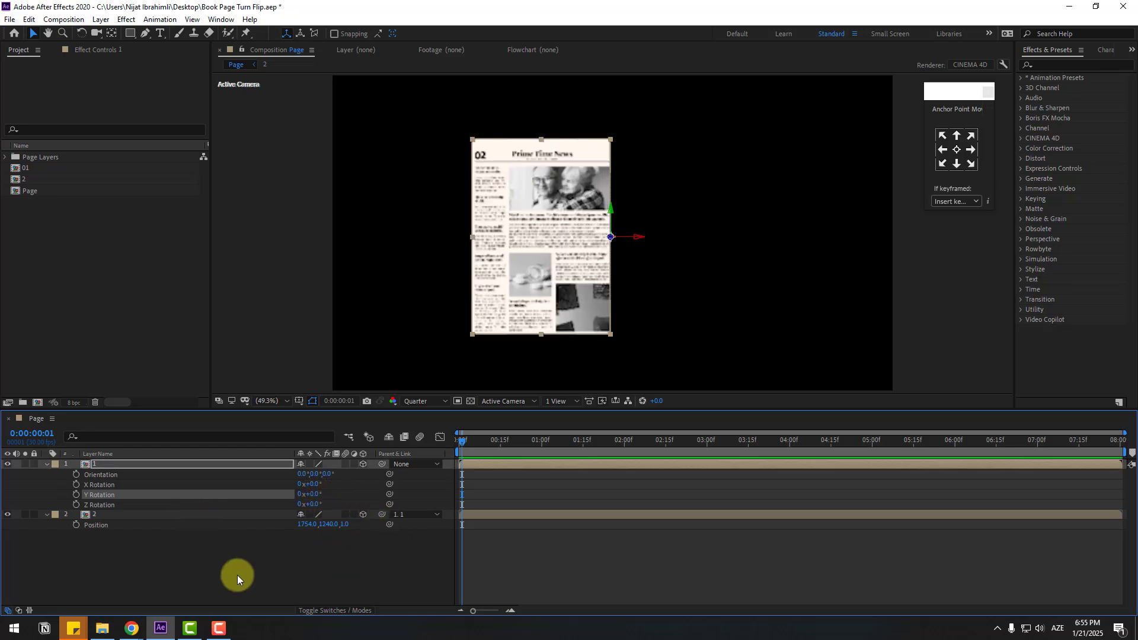
click(46, 514)
click(47, 470)
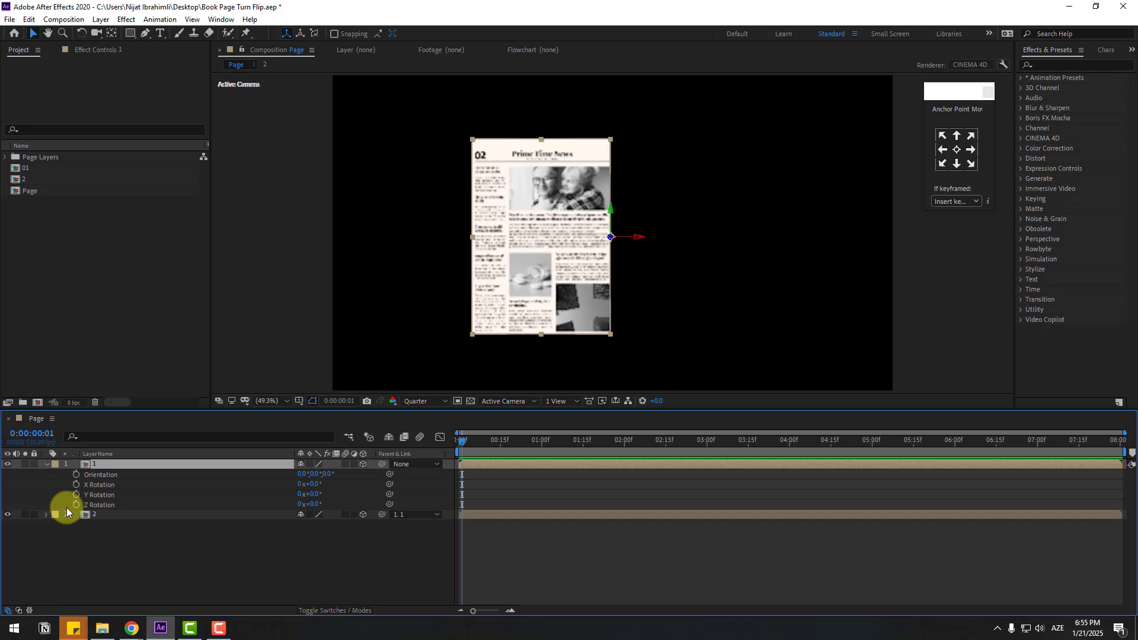
click(48, 465)
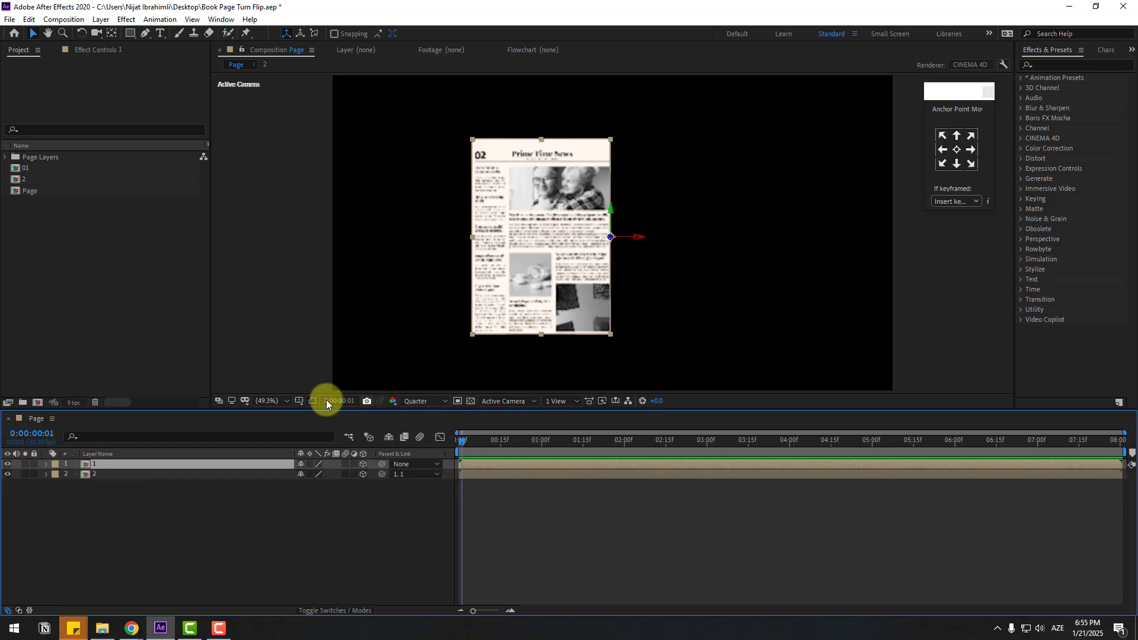
- Show Title/Action Safe guides and shift layer 1's Position to the right
click(300, 401)
click(310, 414)
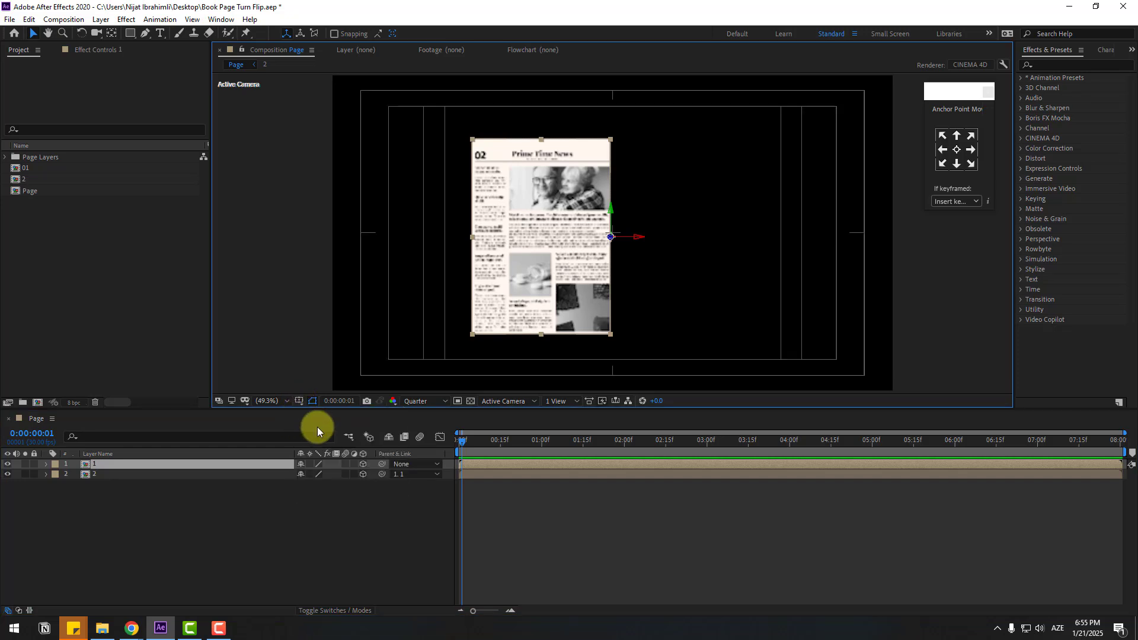
click(90, 466)
key(p)
mouse_move(303, 474)
mouse_down()
mouse_move(447, 473)
mouse_move(294, 472)
mouse_up()
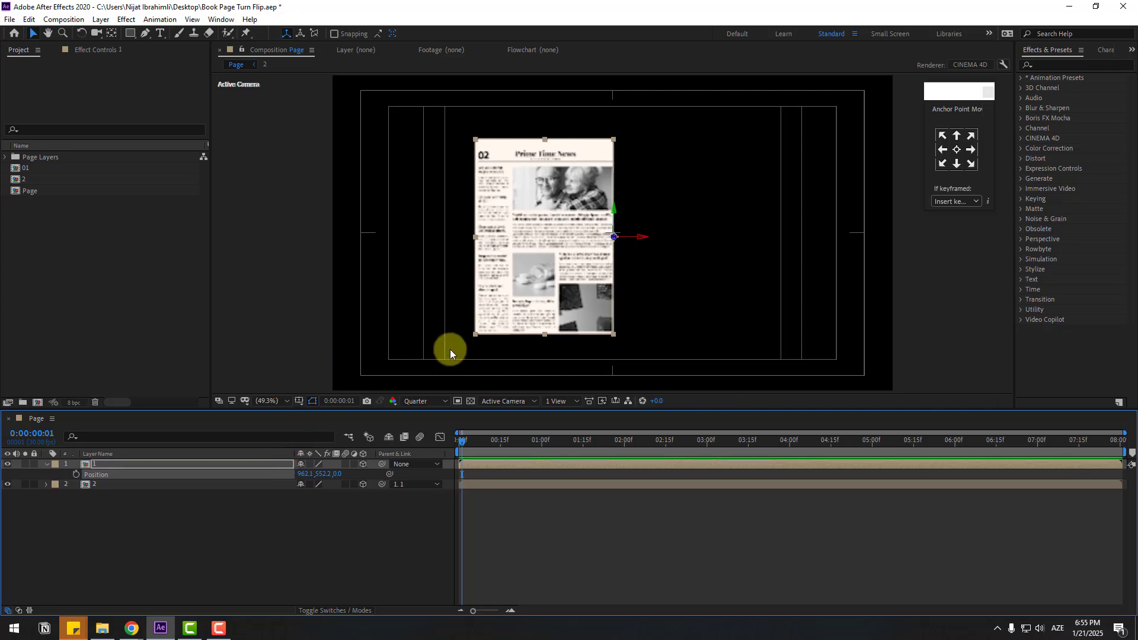
- Show rulers and place a vertical guide at the page's right edge
key(ctrl+r)
drag(218, 171, 617, 166)
scroll(652, 109, up, 3)
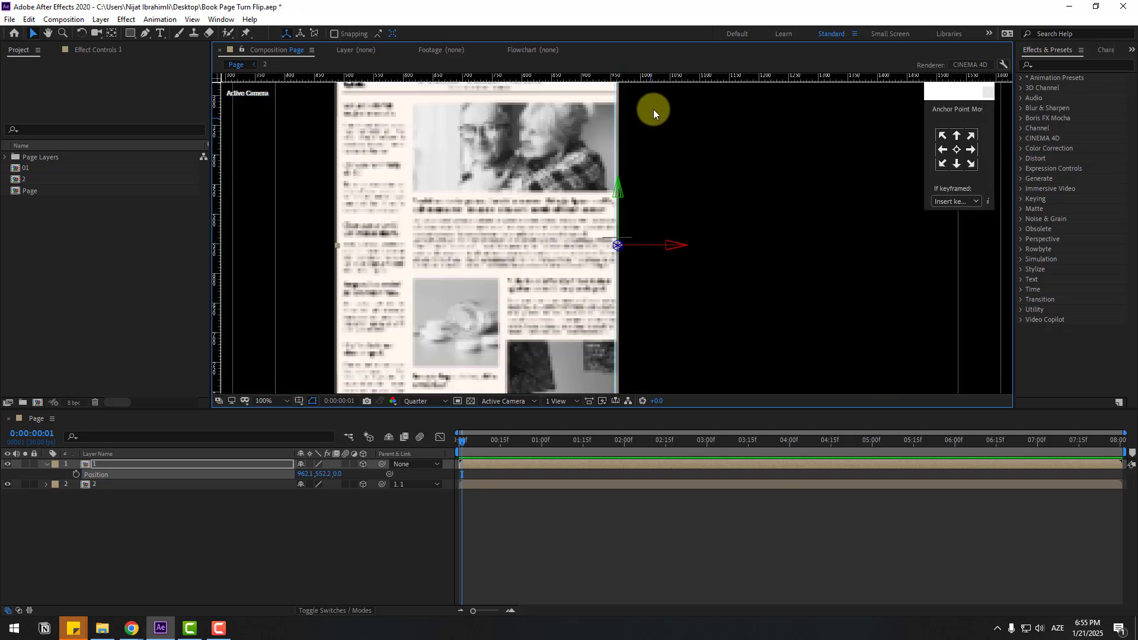
scroll(582, 251, up, 2)
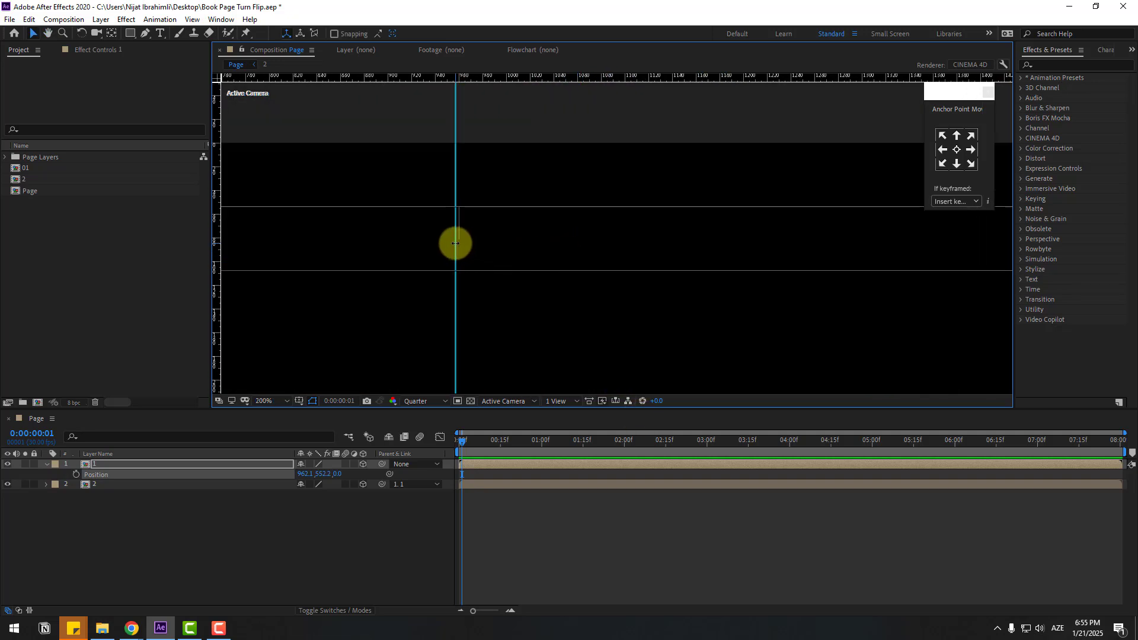
drag(455, 243, 459, 244)
scroll(557, 276, down, 4)
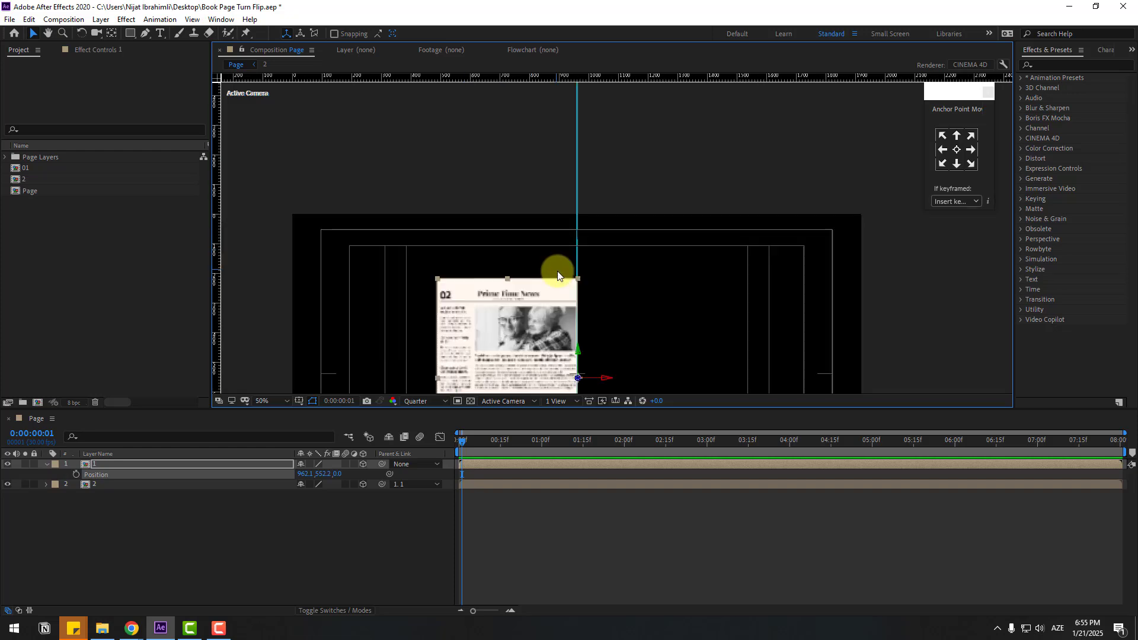
drag(376, 356, 374, 217)
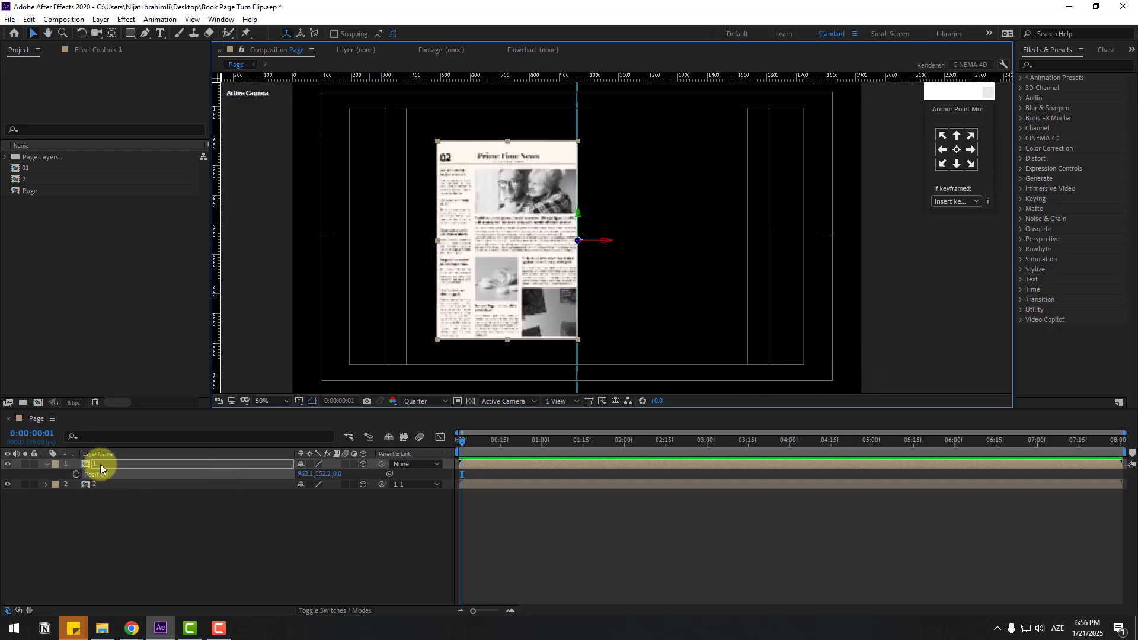
- Move layer 1 to position 964.1, 552.2 so page 02 meets the guide
mouse_move(607, 242)
mouse_down()
mouse_move(595, 243)
mouse_move(606, 240)
mouse_up()
click(308, 510)
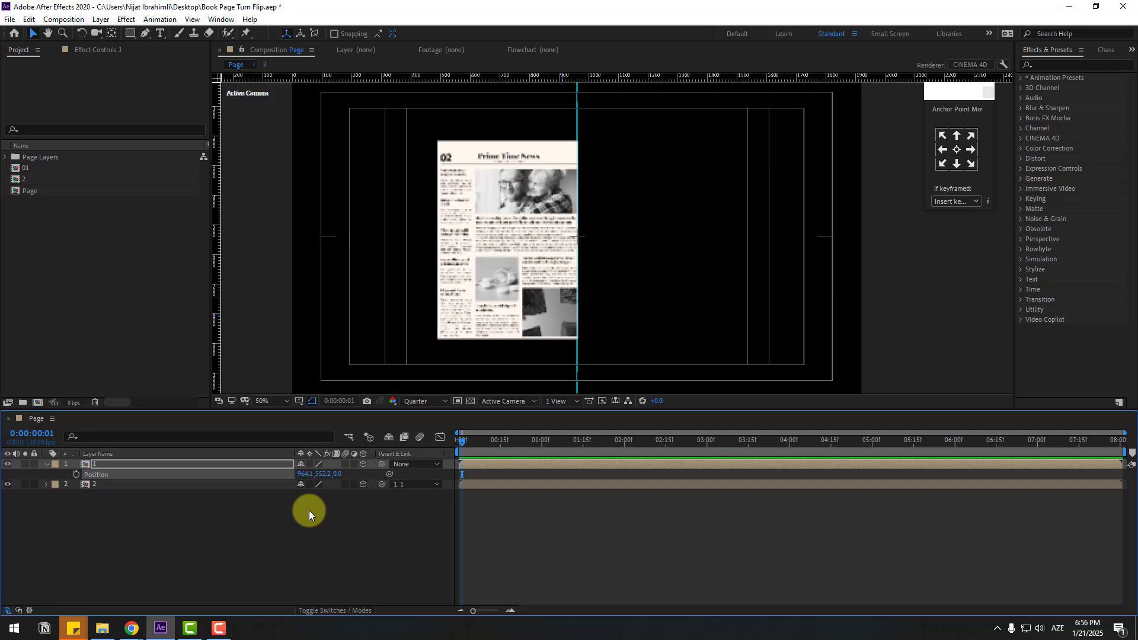
click(46, 464)
- Open precomp 01, select its 1/Page.psd layer, and return to the Page comp
double_click(93, 466)
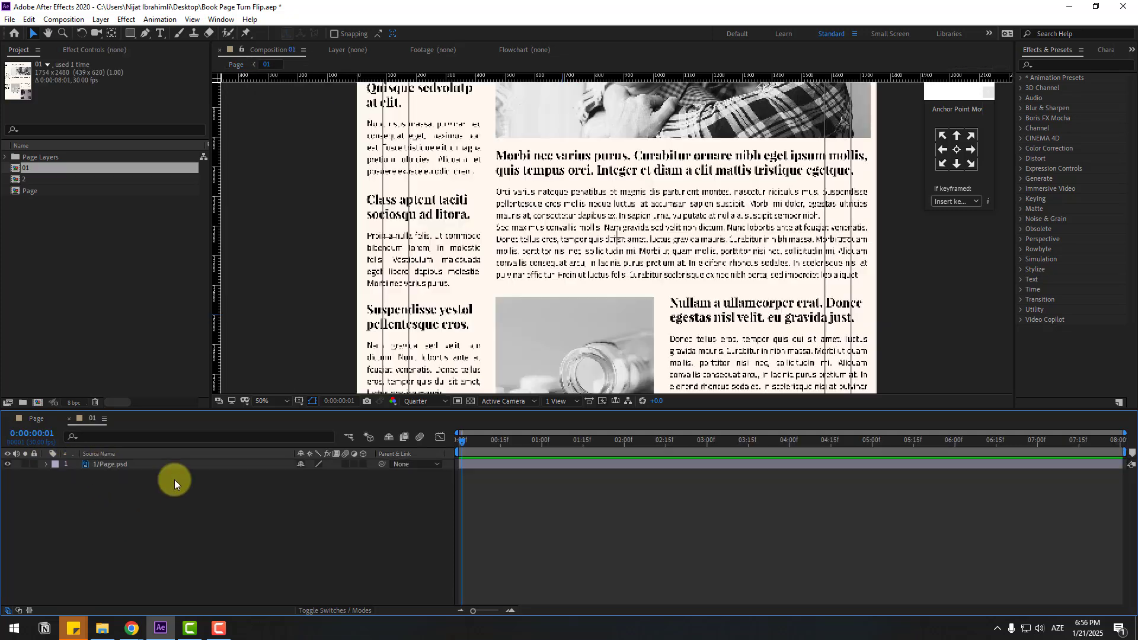
click(109, 463)
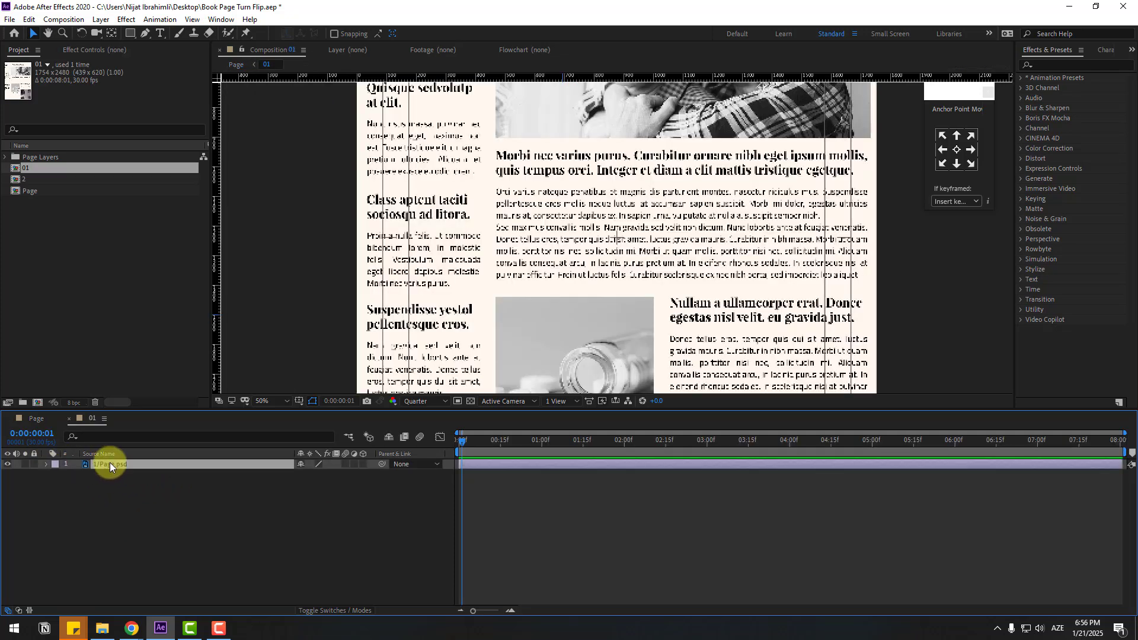
click(59, 419)
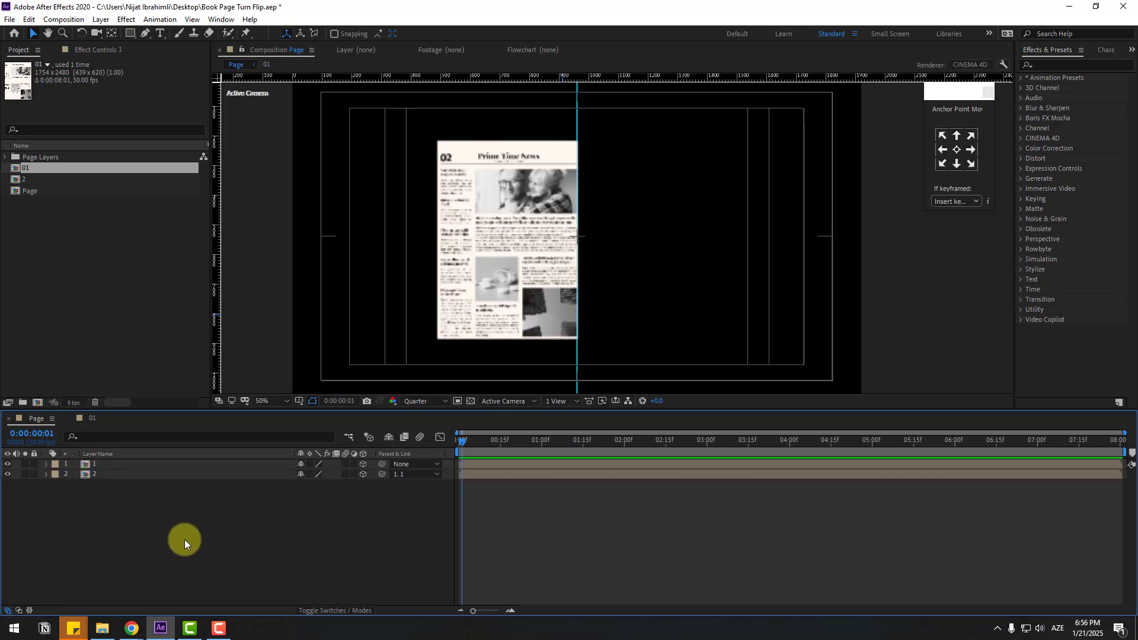
- Paste the 1/Page.psd layer into Page and scale it to 27%, comparing other layers' scales
key(ctrl+v)
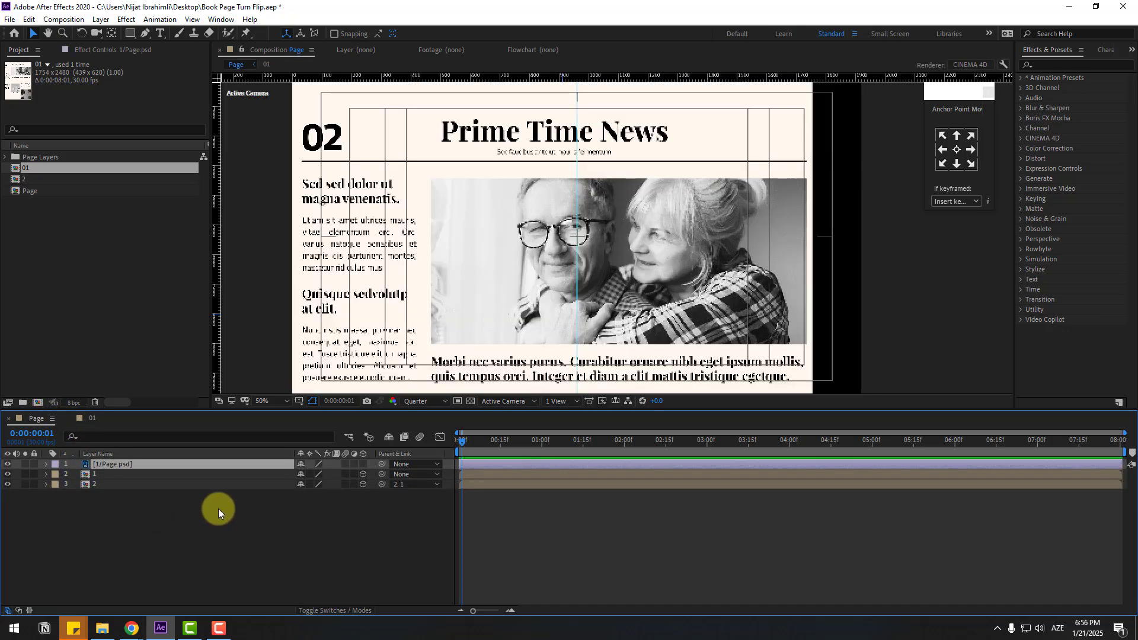
key(s)
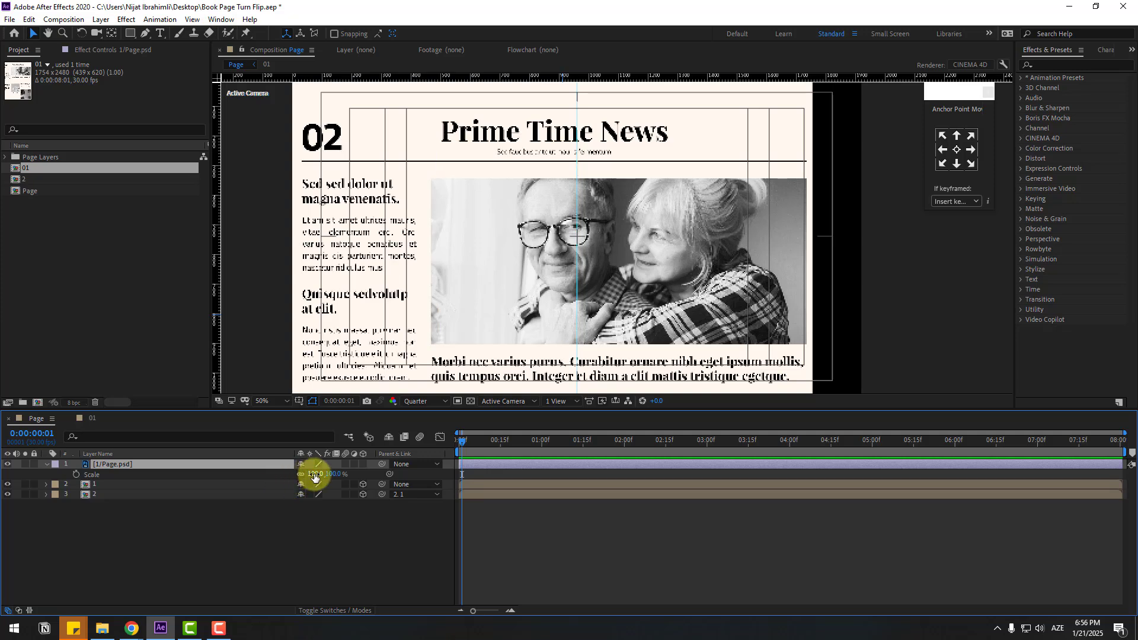
drag(312, 474, 273, 476)
click(92, 484)
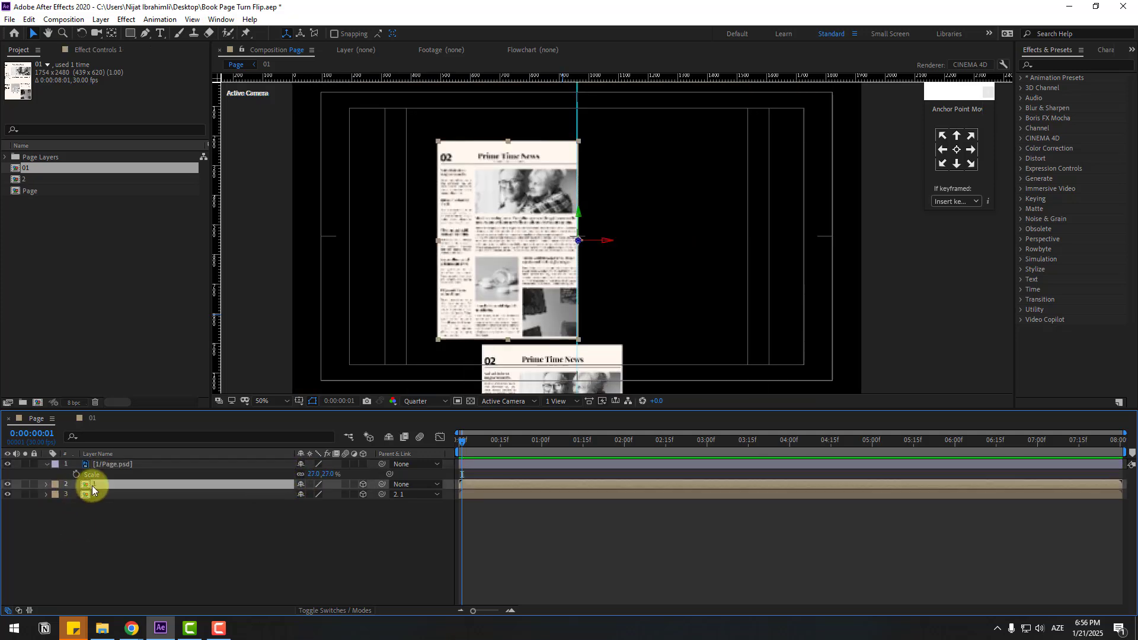
key(s)
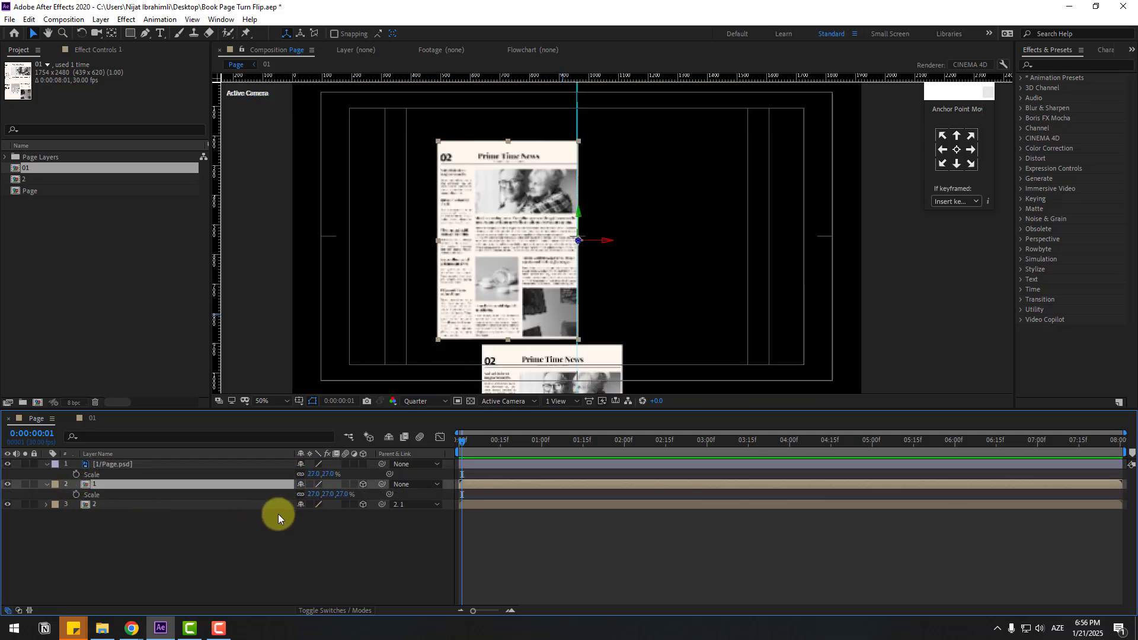
key(s)
click(102, 496)
key(s)
- Align the pasted page exactly over page 02 and move it to the bottom of the stack
click(535, 382)
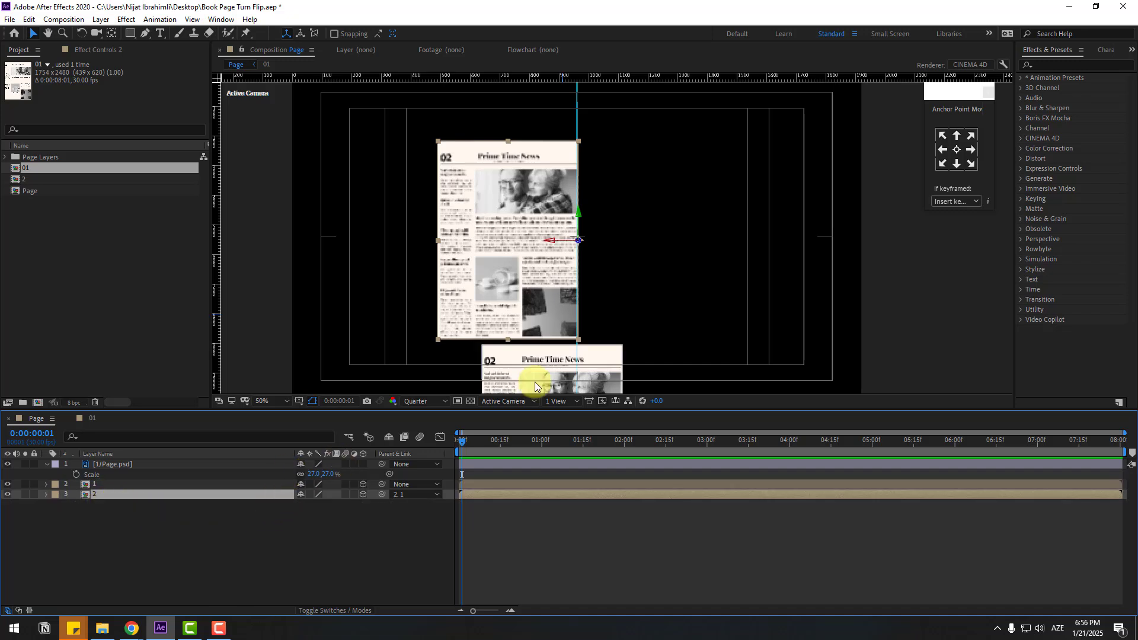
drag(503, 370, 463, 178)
mouse_move(537, 258)
mouse_down()
mouse_move(511, 236)
mouse_move(538, 257)
mouse_up()
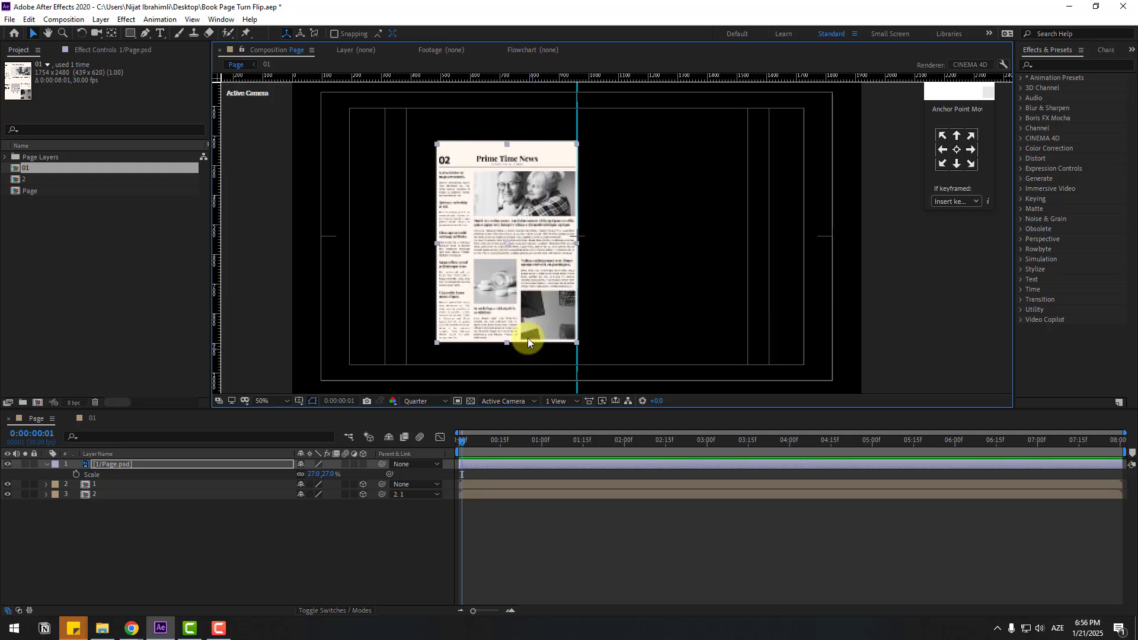
click(45, 465)
drag(106, 463, 127, 502)
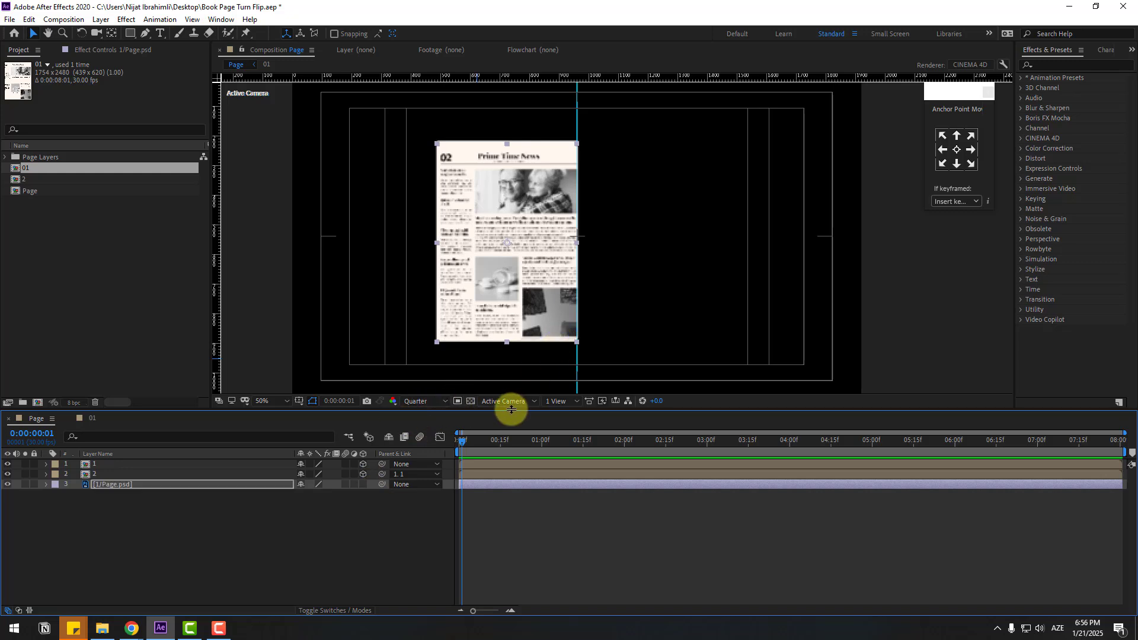
- Apply a Fill effect to the bottom Page.psd layer with colour FF0000
click(1060, 63)
text(fill)
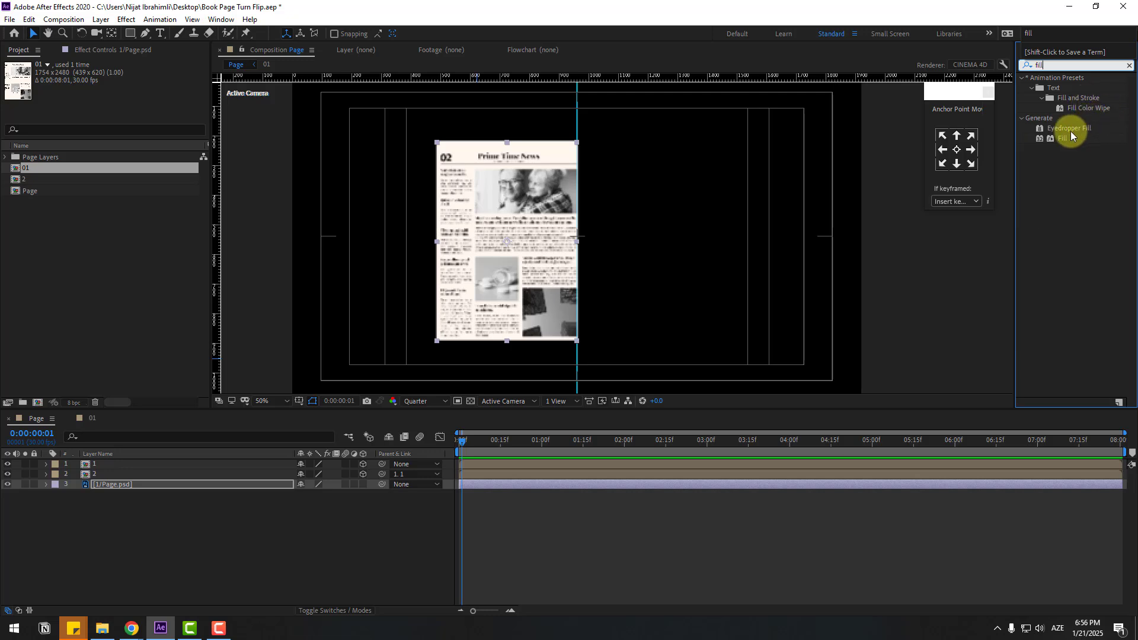
drag(1062, 138, 124, 484)
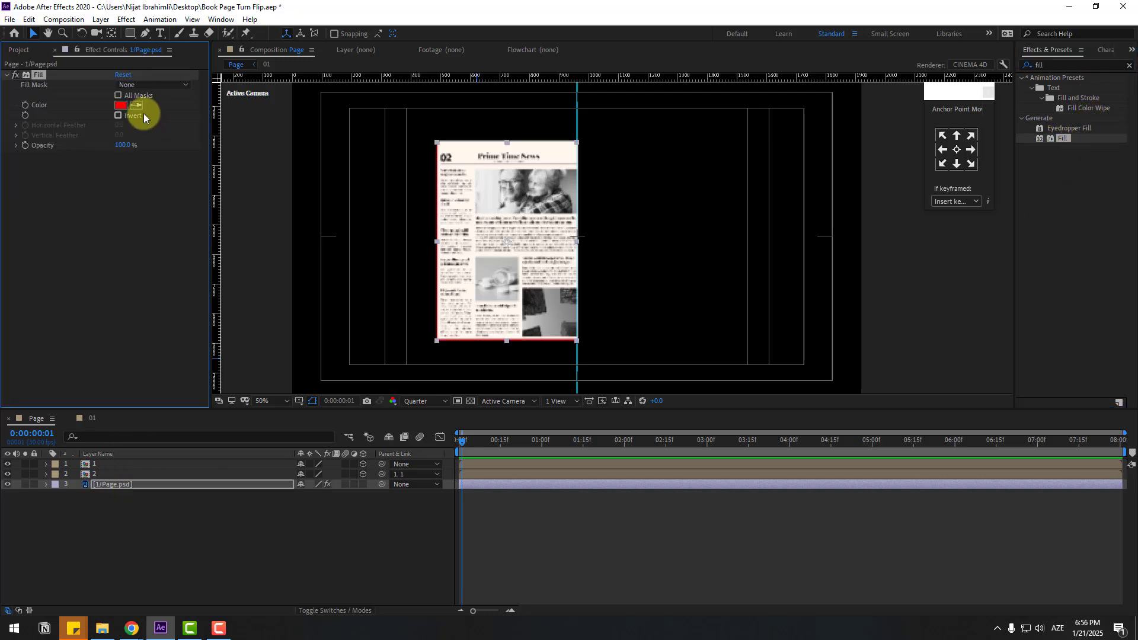
click(121, 105)
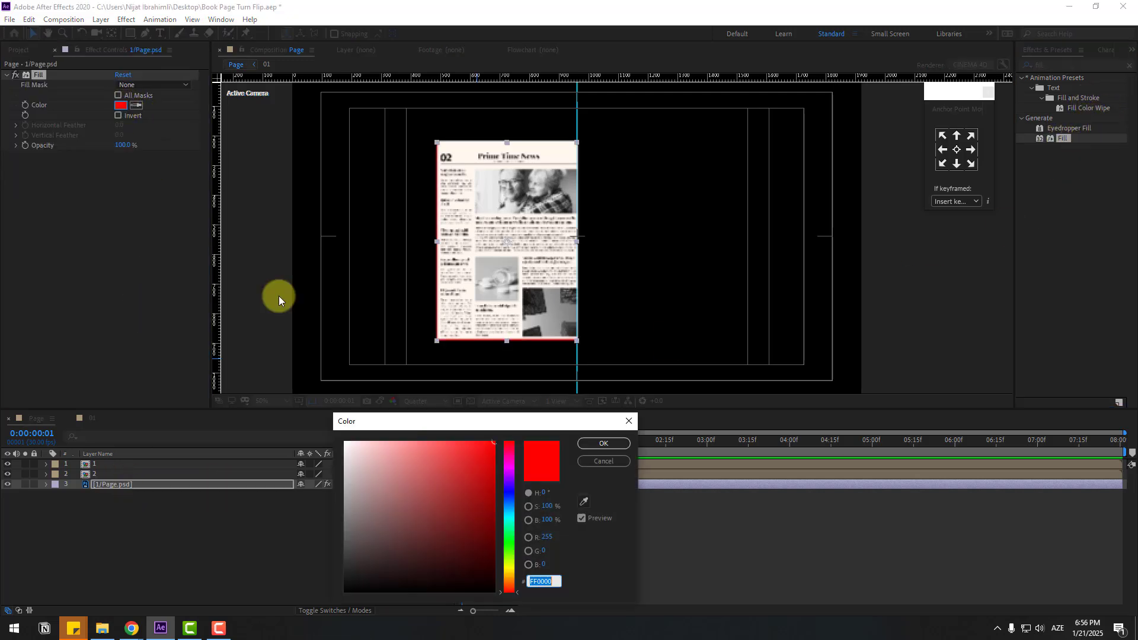
click(602, 443)
- Set the viewer preview resolution to Full and recentre the page
click(428, 403)
click(419, 430)
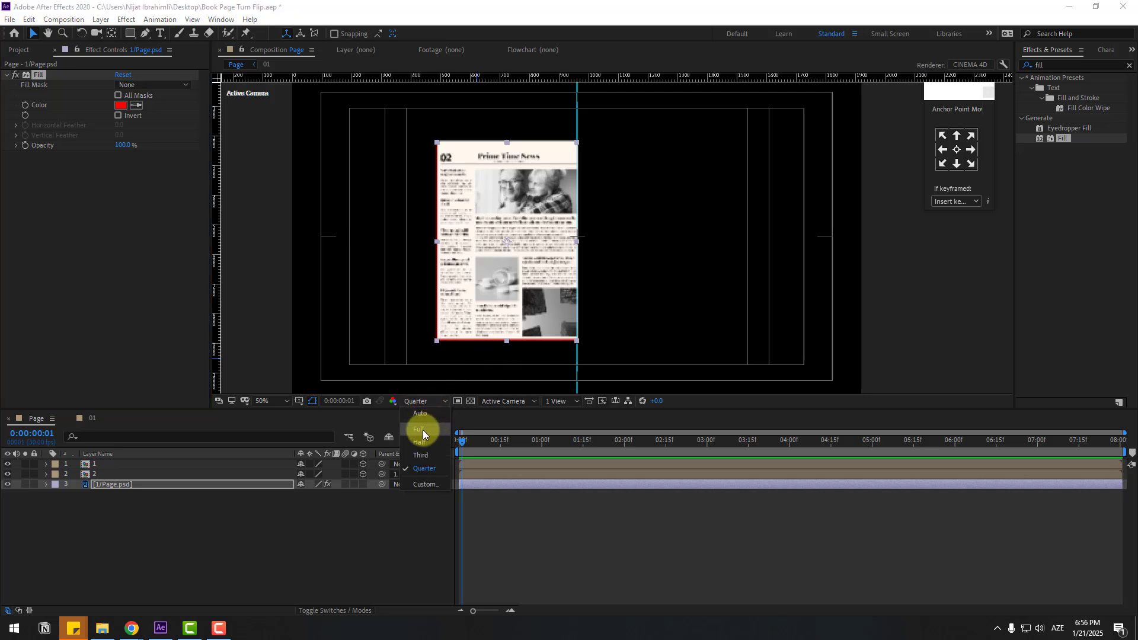
scroll(530, 285, up, 2)
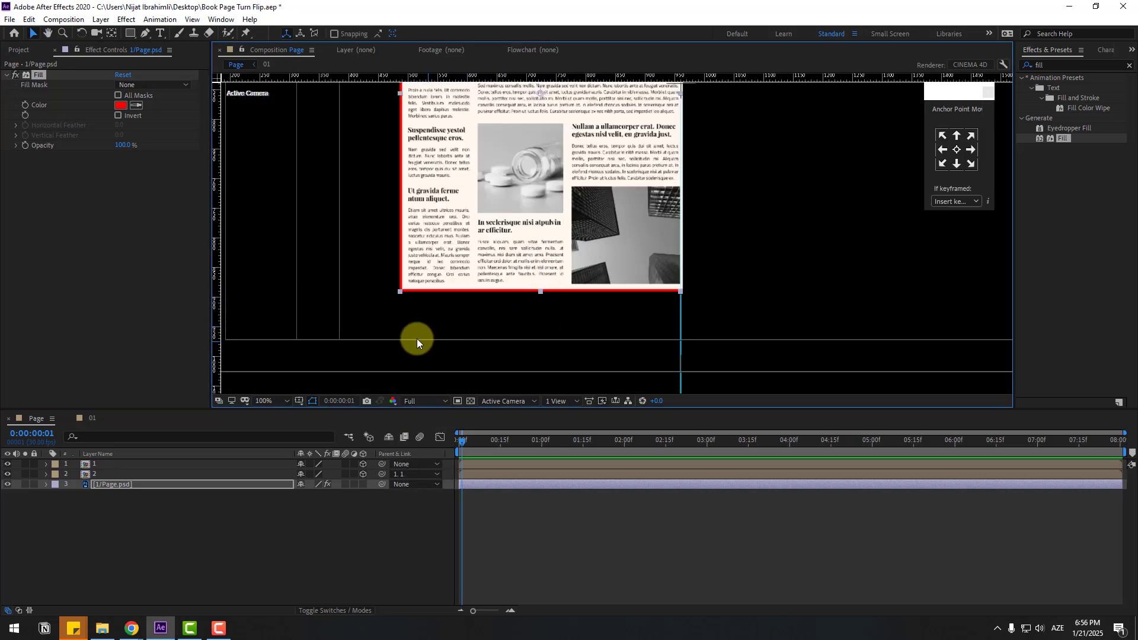
scroll(418, 339, up, 2)
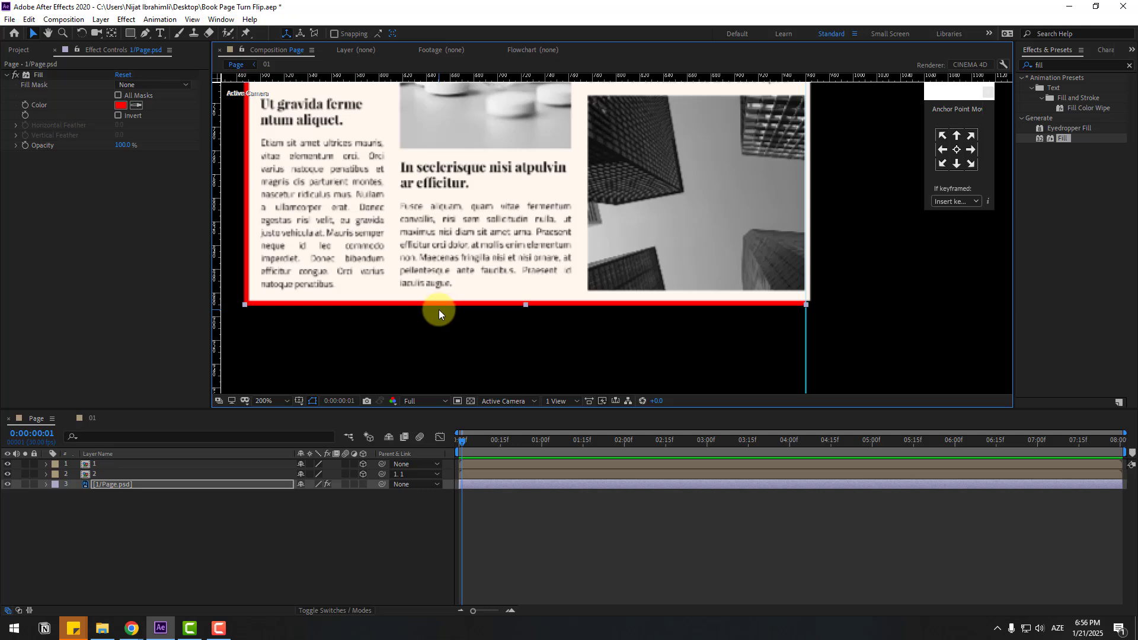
scroll(438, 312, down, 2)
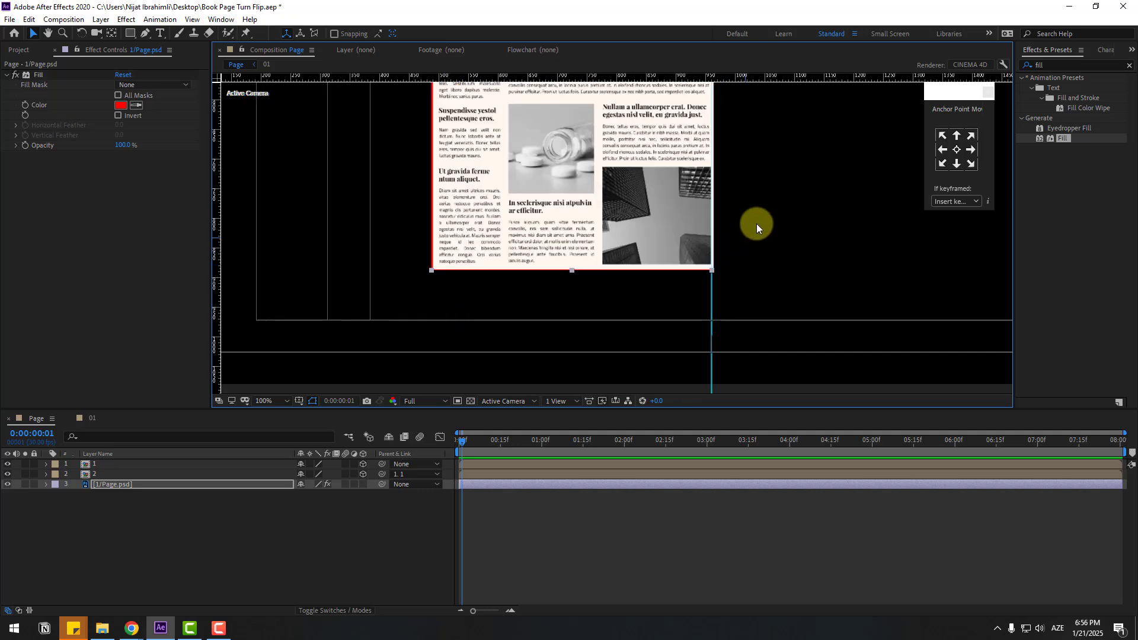
drag(757, 223, 650, 328)
scroll(650, 328, down, 2)
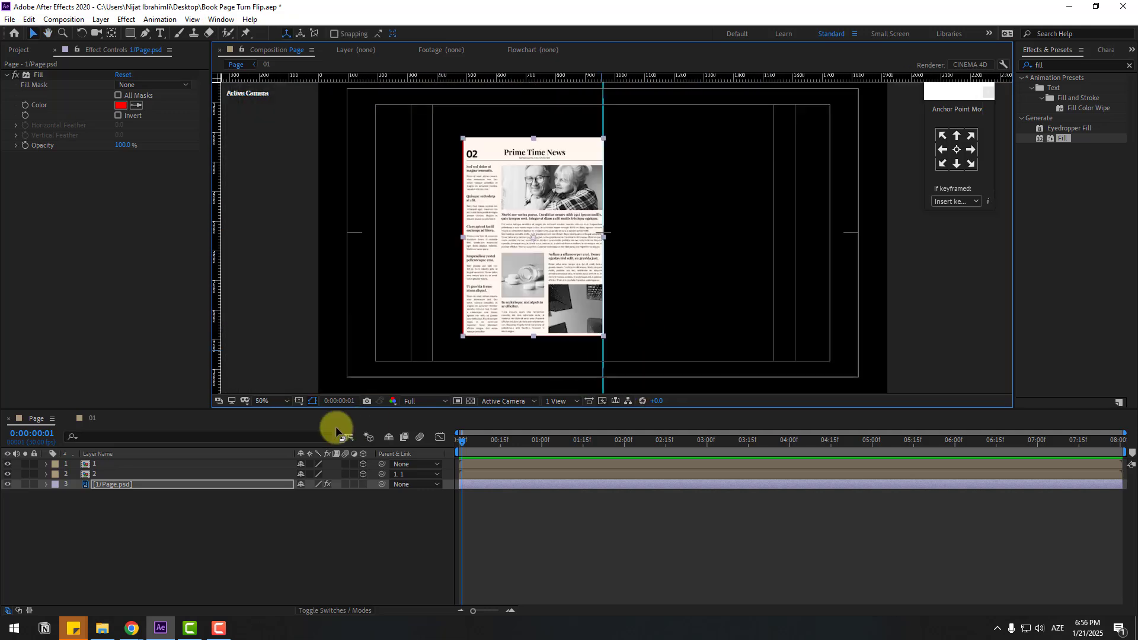
- Fit the comp in the viewer, duplicate the 1/Page.psd layer, and nudge the copy right
click(279, 404)
click(279, 201)
click(110, 507)
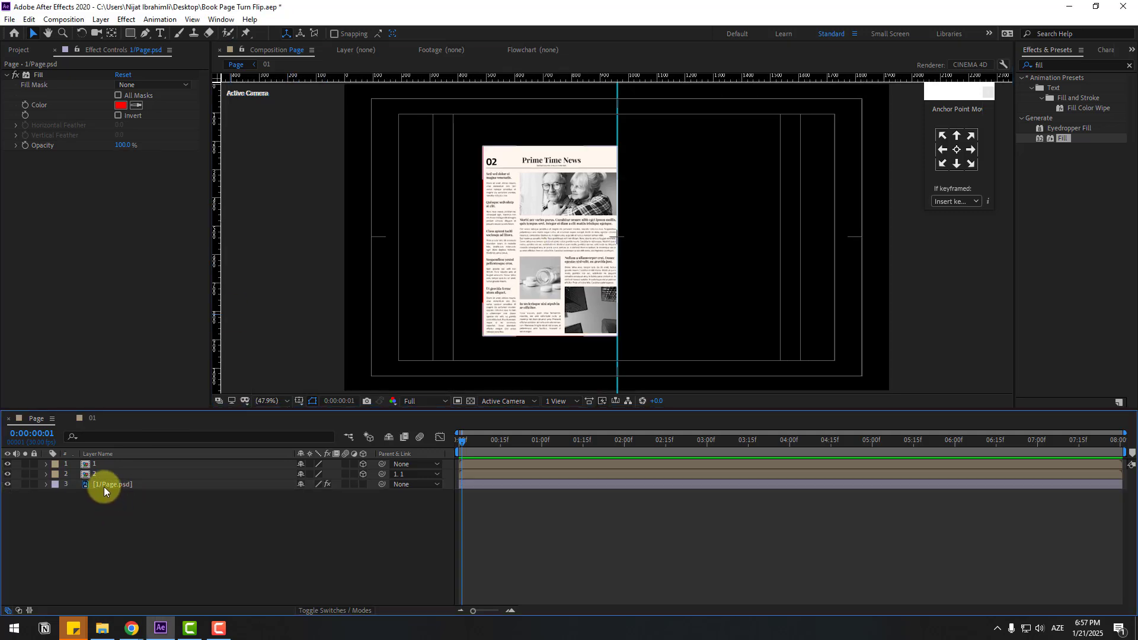
click(104, 486)
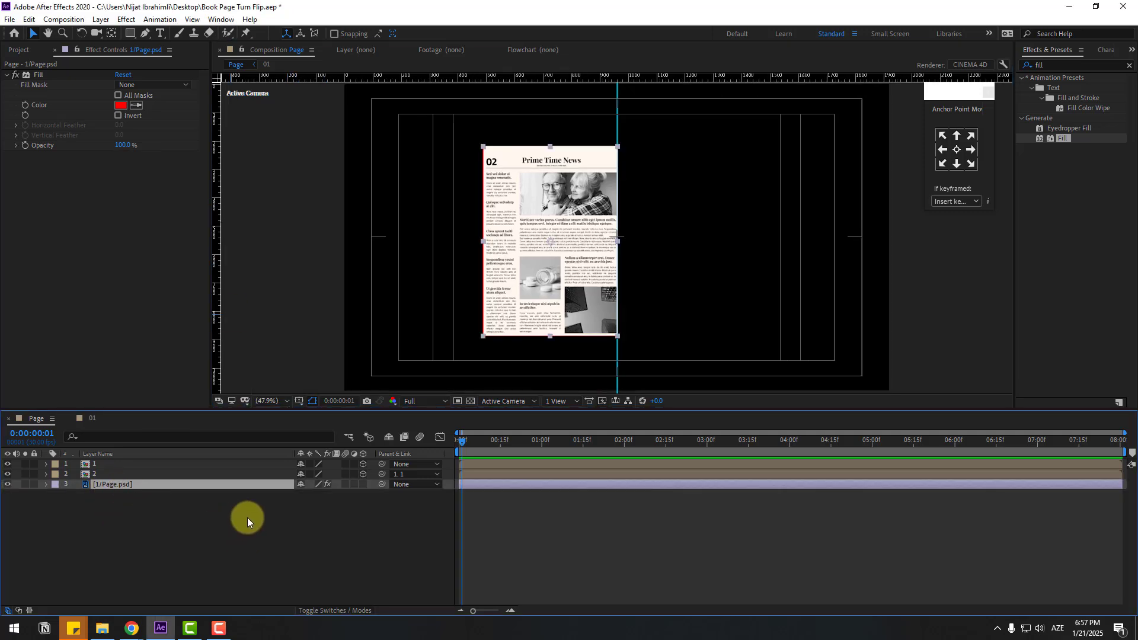
key(ctrl+d)
key(Return)
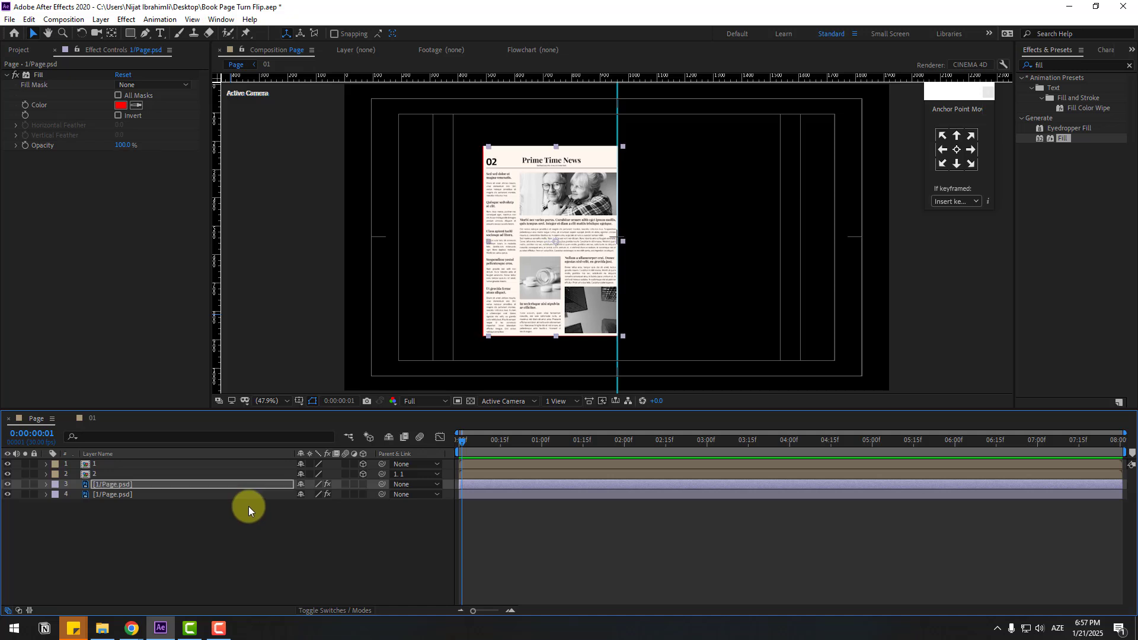
key(shift+Right)
key(shift+Right)
key(shift+Right)
key(shift+Right)
key(shift+Right)
key(shift+Right)
key(shift+Right)
key(shift+Right)
key(shift+Right)
key(shift+Right)
key(shift+Right)
key(shift+Right)
key(shift+Right)
key(shift+Right)
key(shift+Right)
key(shift+Right)
key(shift+Right)
key(shift+Right)
key(shift+Right)
key(shift+Right)
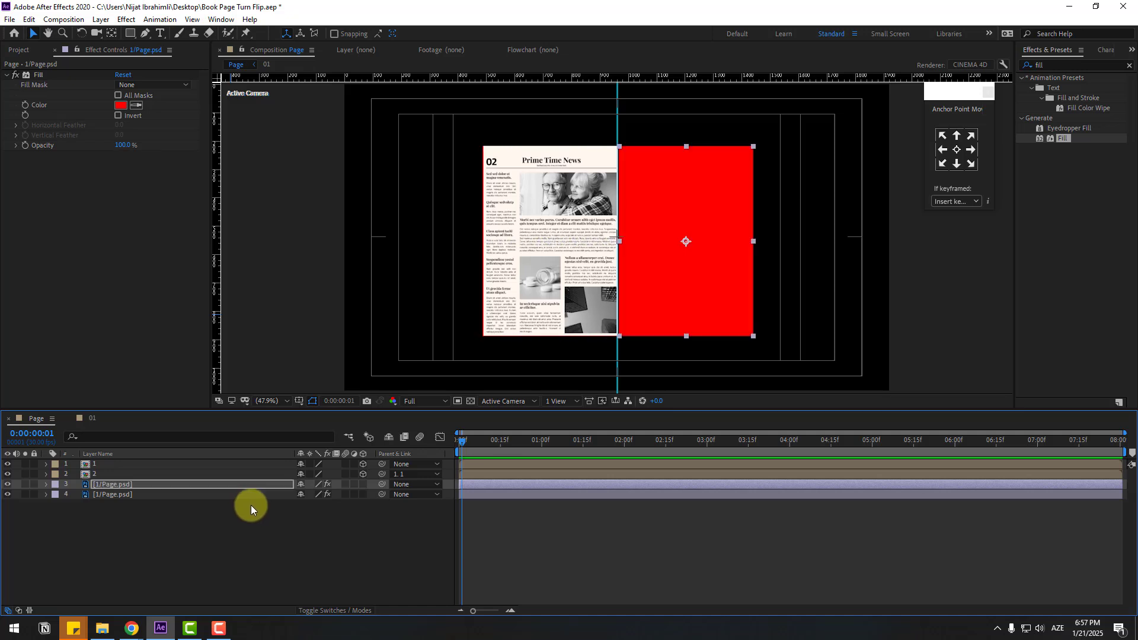
key(shift+Left)
key(shift+Left)
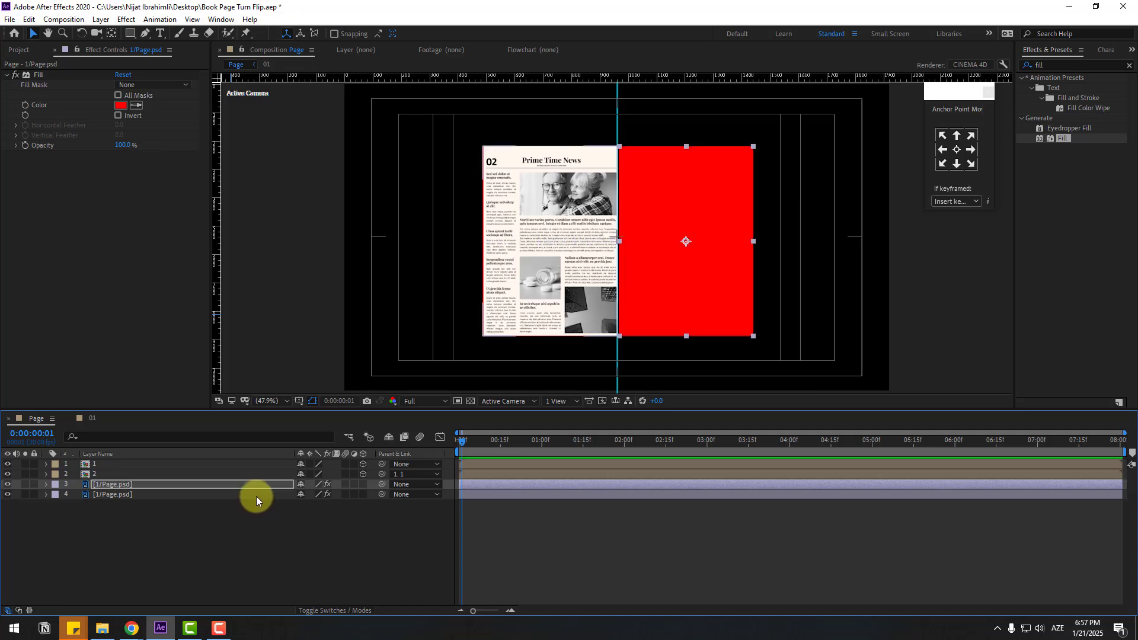
click(363, 484)
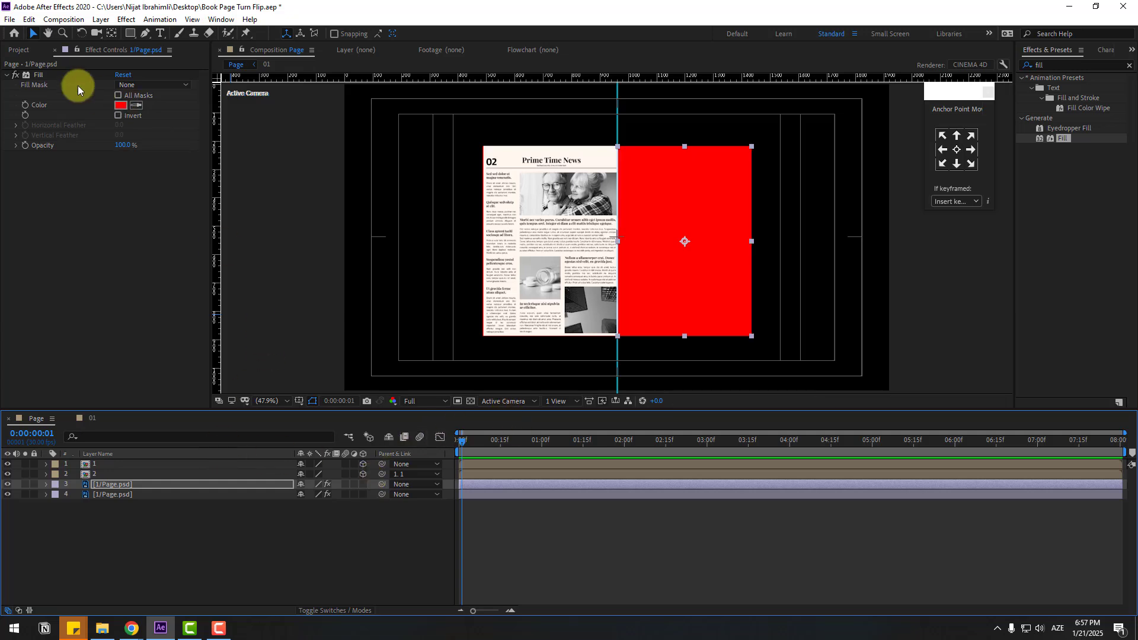
- Sample the cream page colour with the Fill eyedropper on both Page.psd layers
click(137, 105)
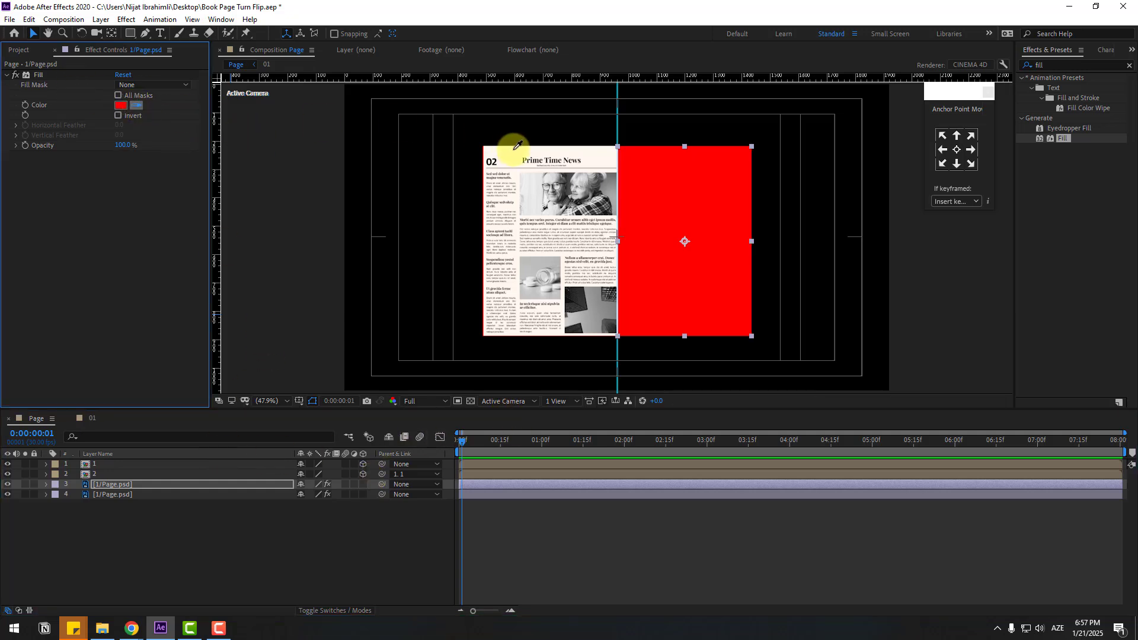
click(512, 148)
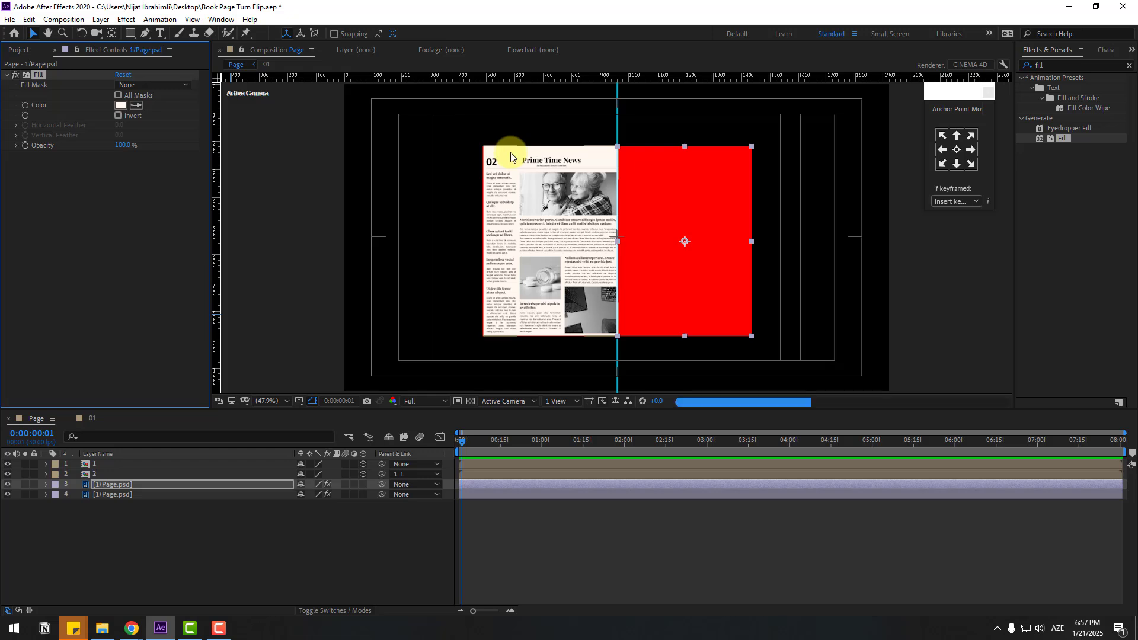
click(115, 495)
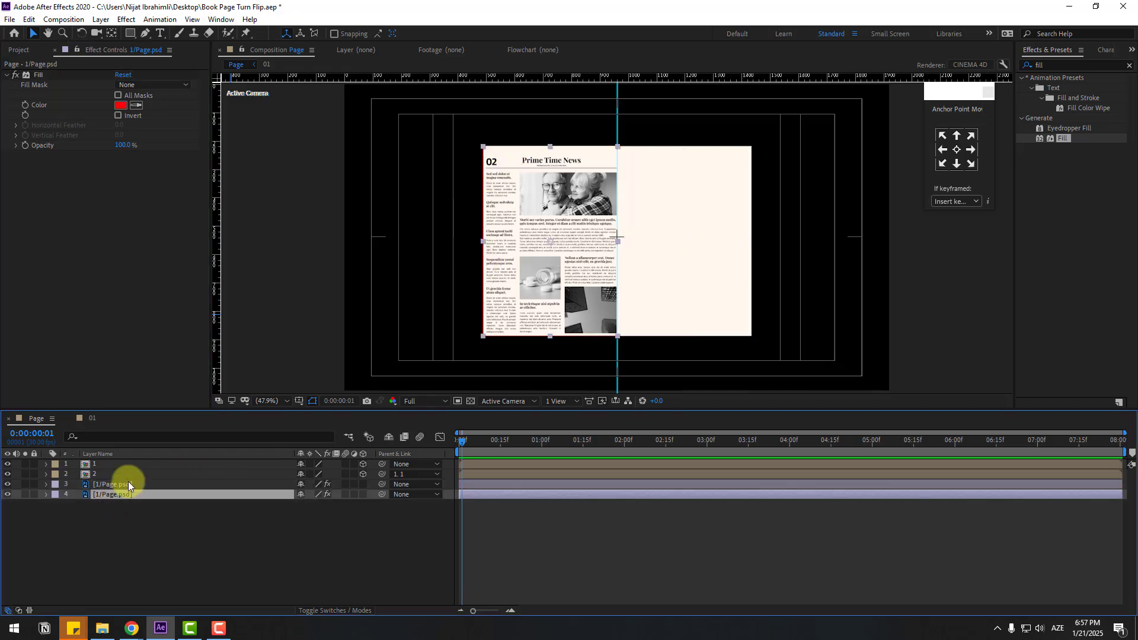
click(136, 105)
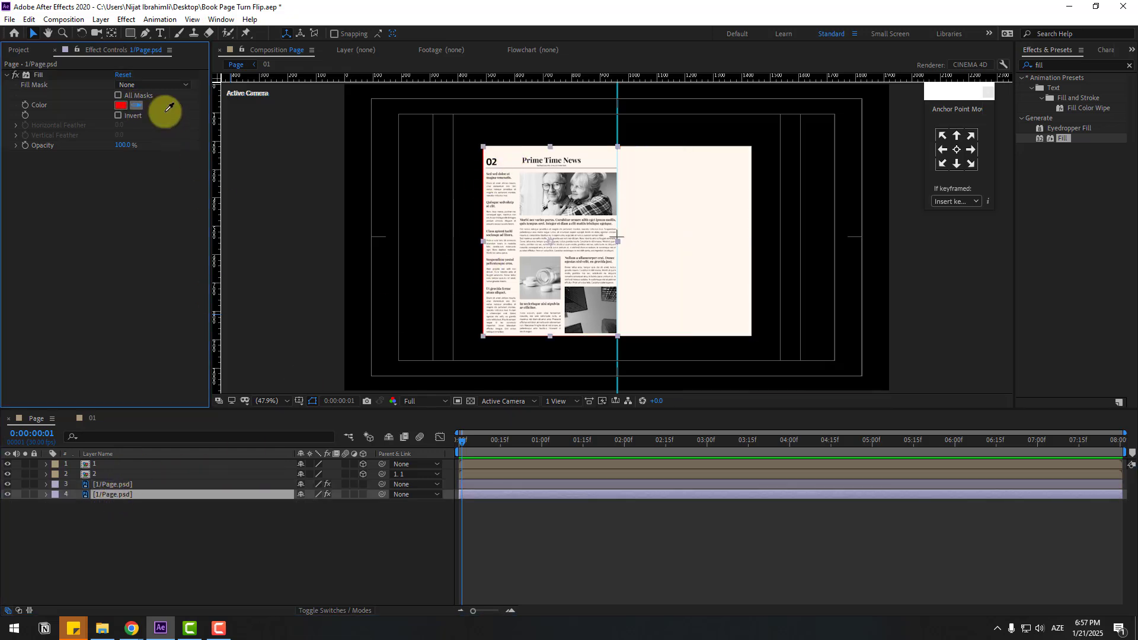
click(605, 148)
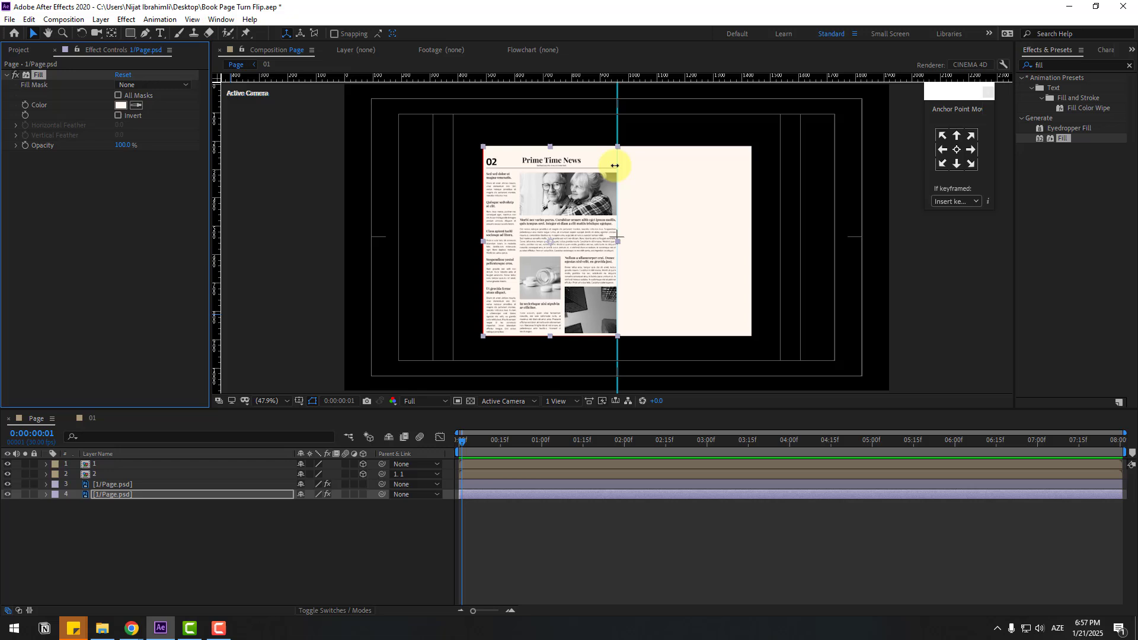
click(84, 529)
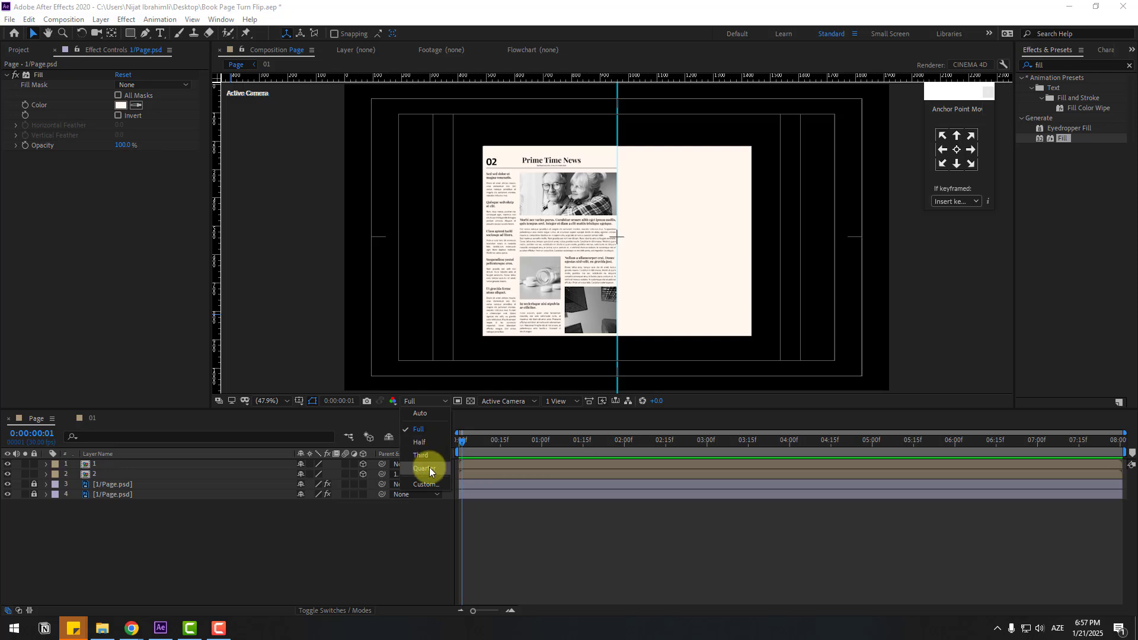
- Set preview resolution to Quarter and give layer 1 a Y Rotation of -180°
click(424, 468)
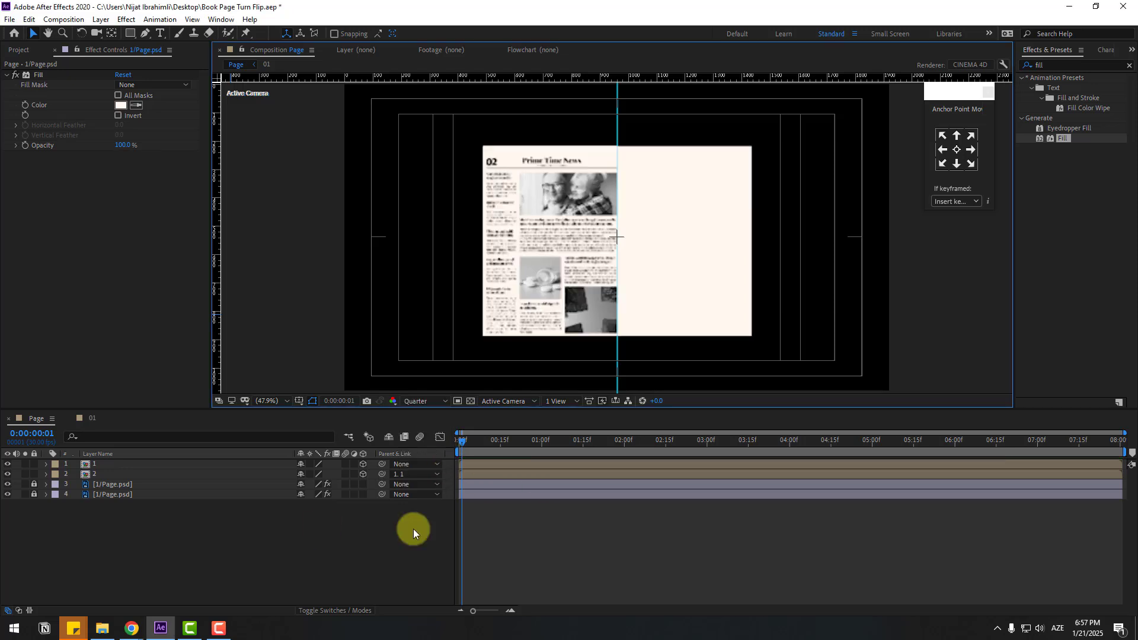
click(97, 464)
key(r)
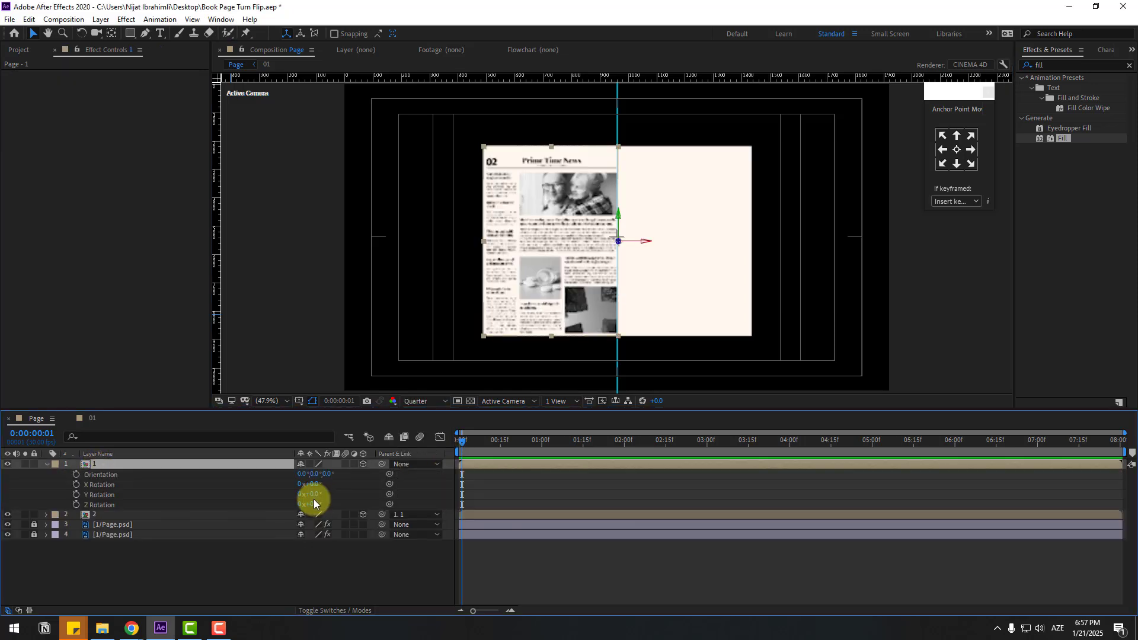
mouse_move(317, 494)
mouse_down()
mouse_move(294, 496)
mouse_move(317, 491)
mouse_up()
click(318, 492)
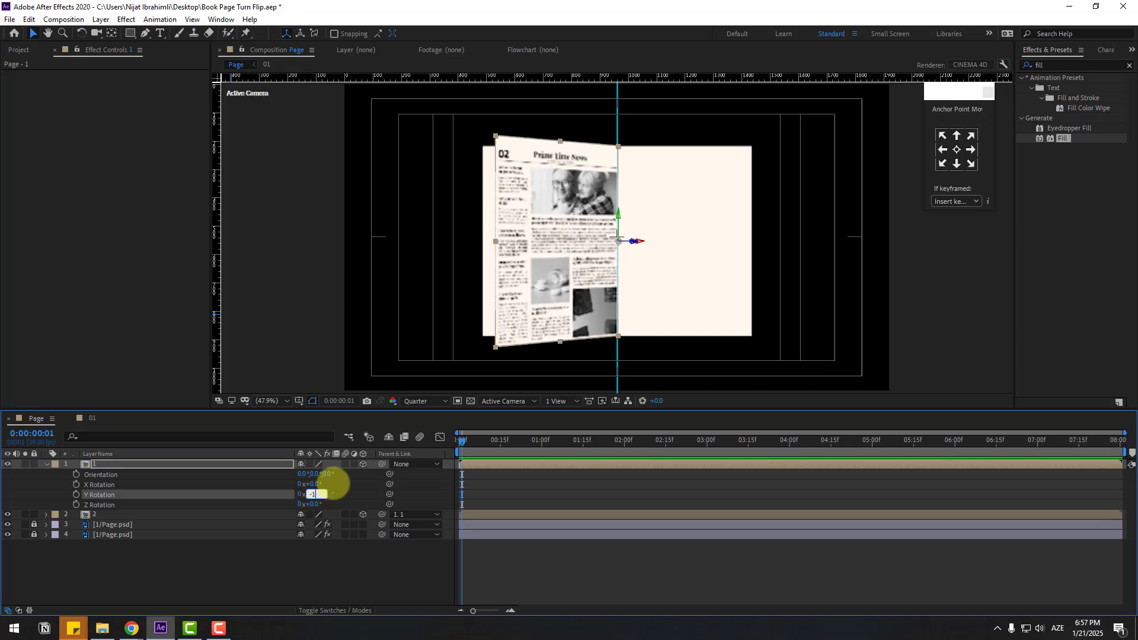
text(-180)
key(Return)
- Keyframe Y Rotation at -180° on frame 0 and 0° at 0:00:00:12
drag(471, 440, 453, 442)
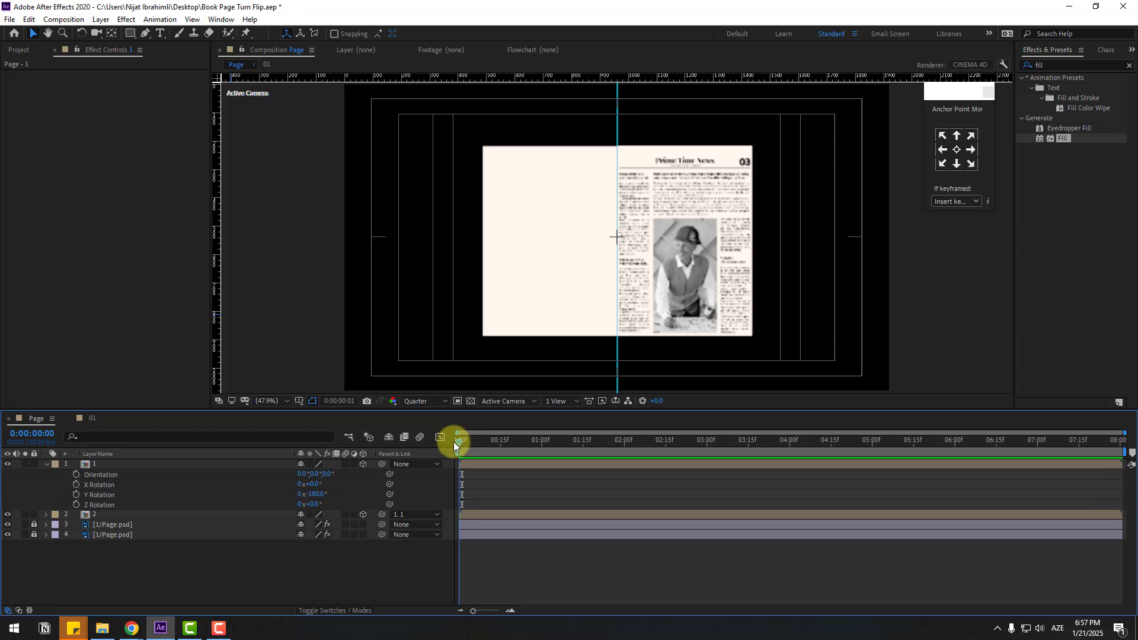
click(77, 494)
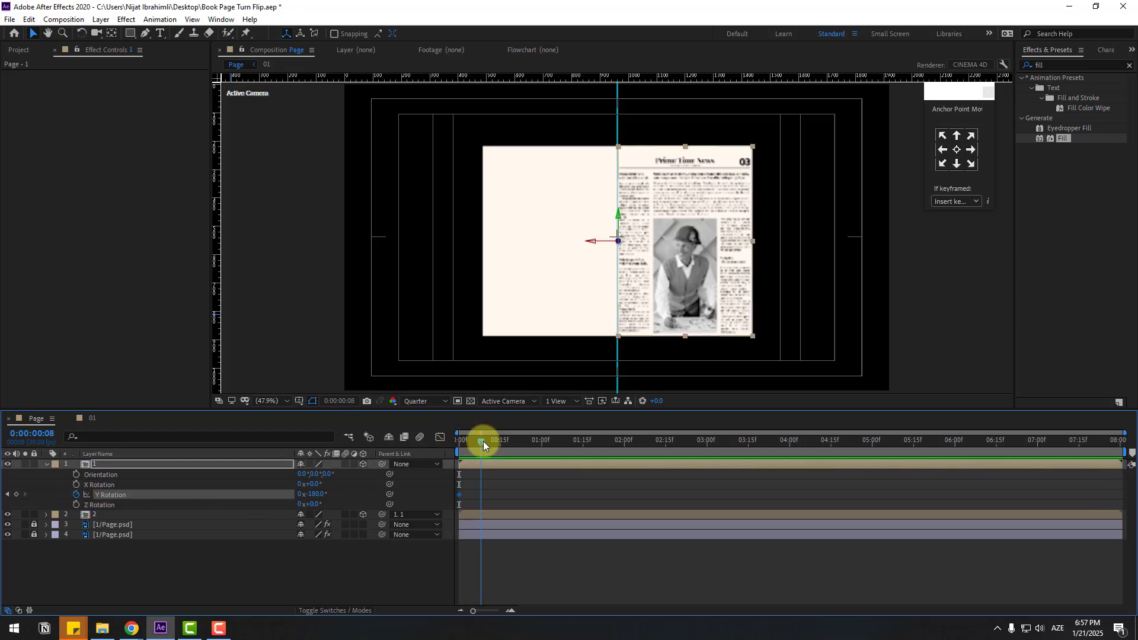
drag(483, 441, 493, 441)
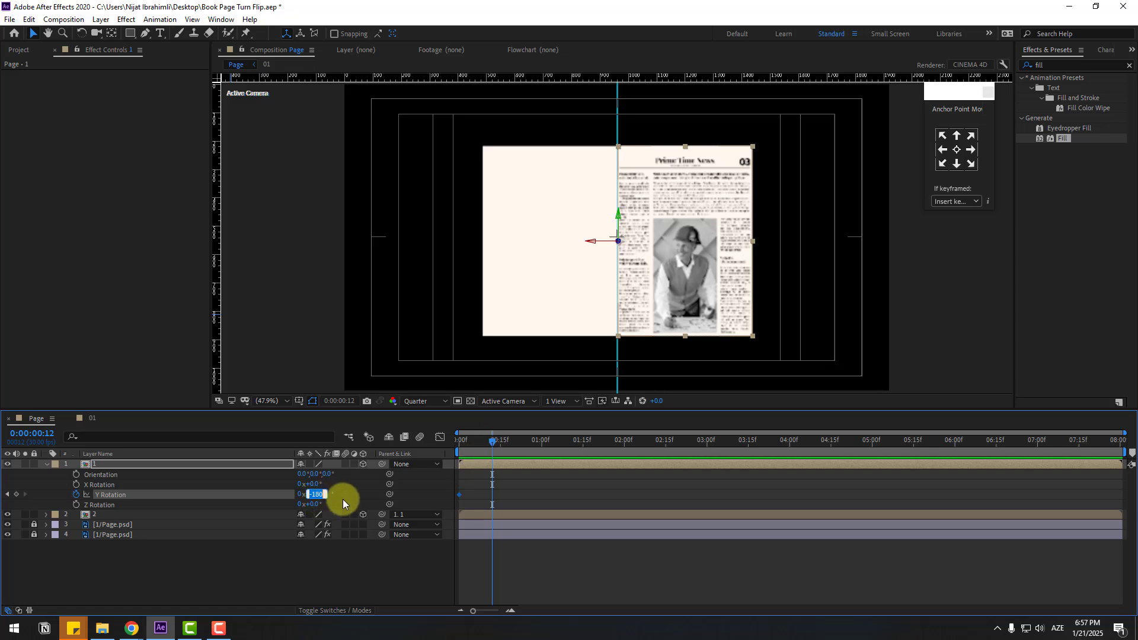
key(Return)
- Apply Easy Ease to both Y Rotation keyframes and move the ending keyframe later
click(521, 476)
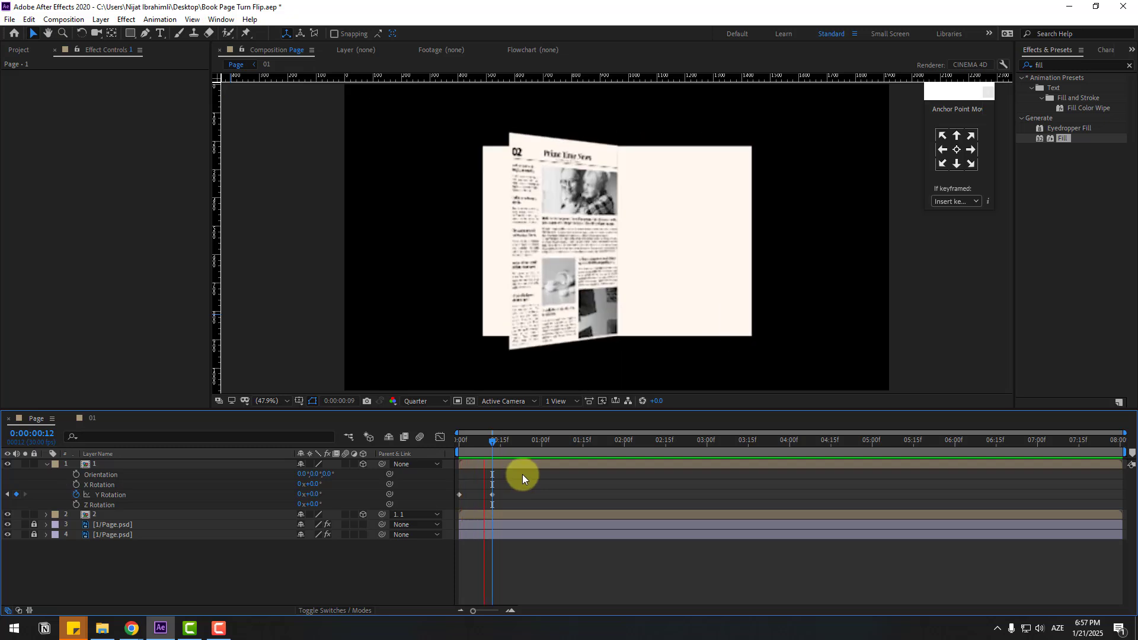
drag(519, 480, 451, 507)
right_click(457, 496)
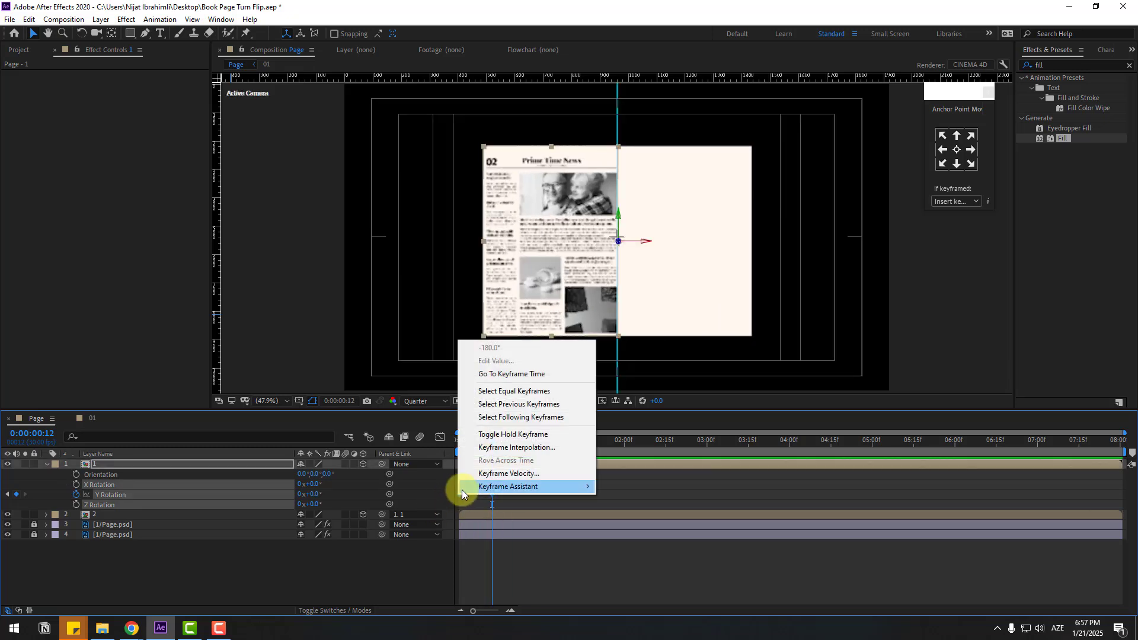
mouse_move(468, 486)
click(772, 526)
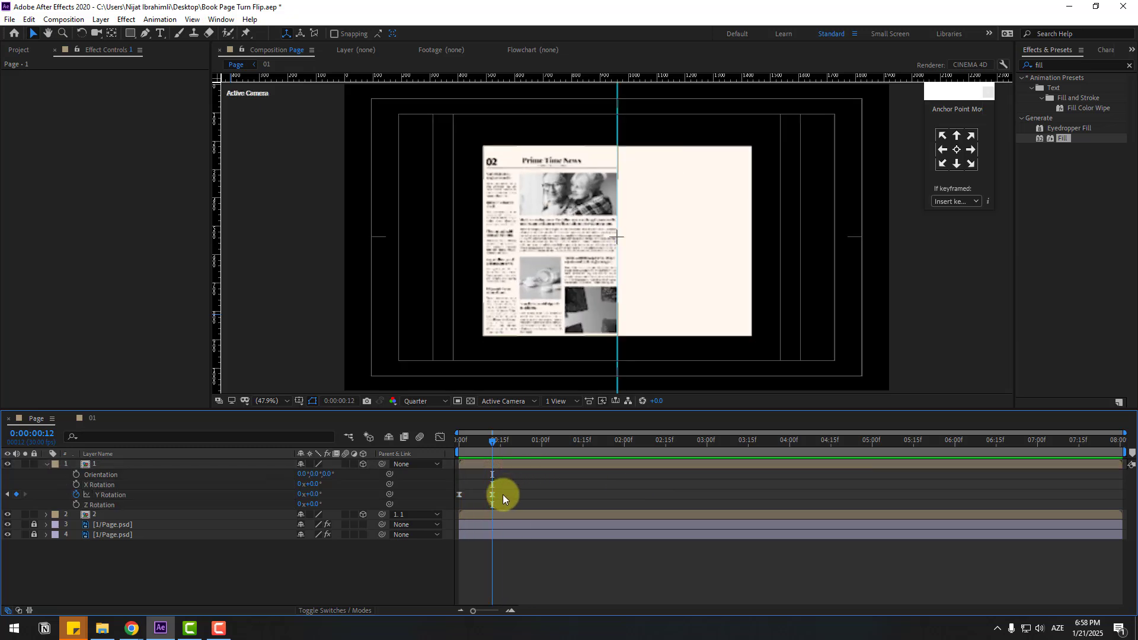
drag(492, 495, 512, 494)
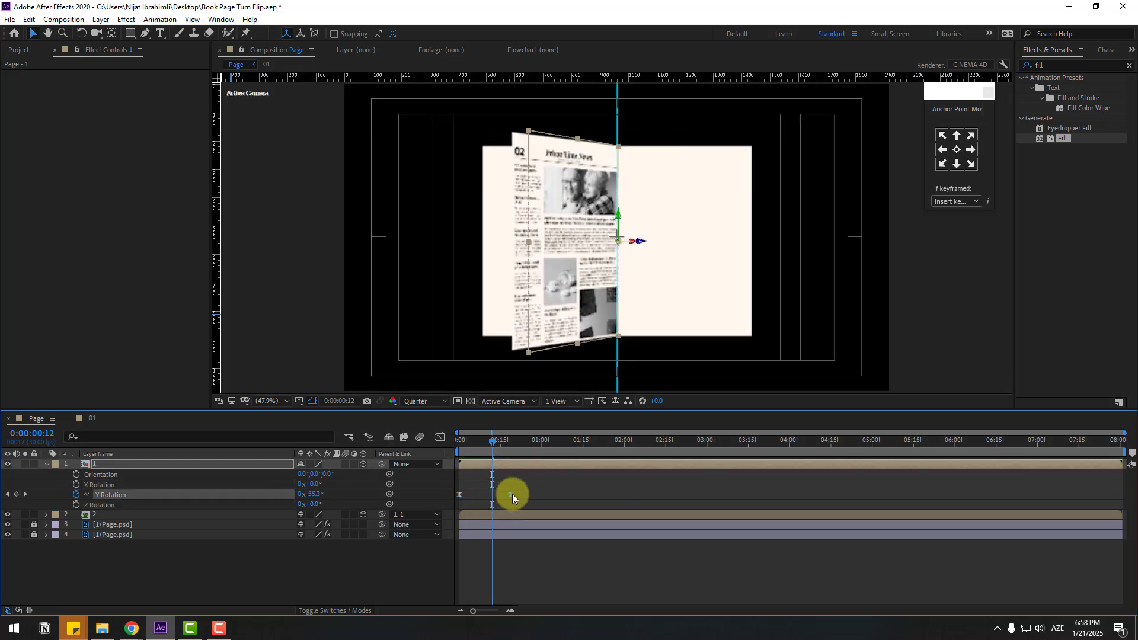
- Sharpen the ease out of the first Y Rotation keyframe in the Graph Editor
click(441, 438)
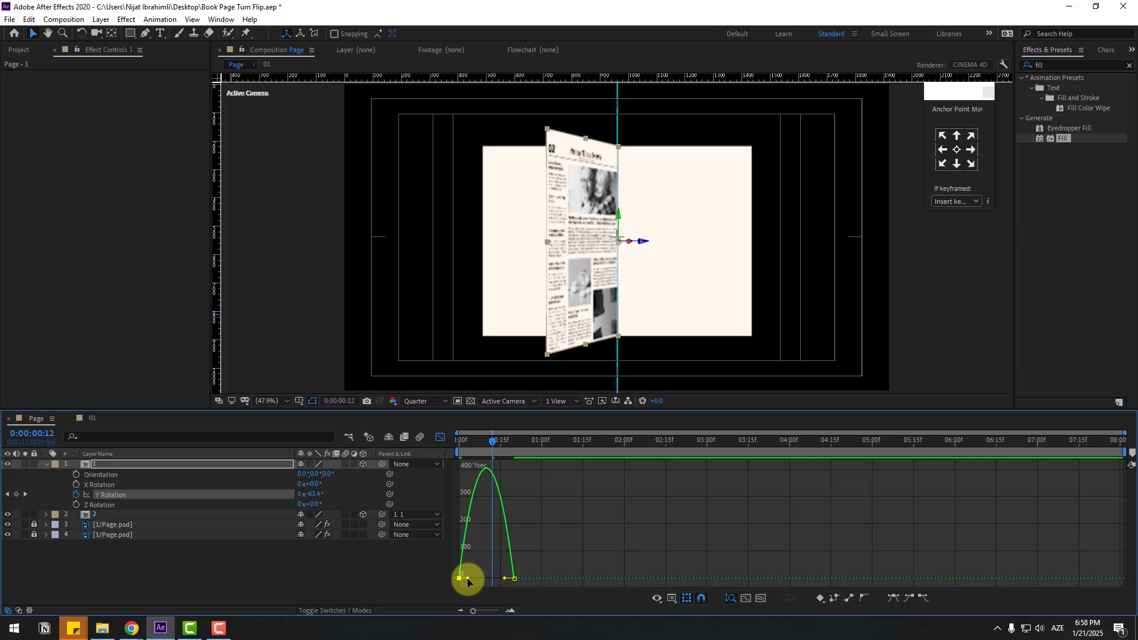
drag(468, 578, 490, 582)
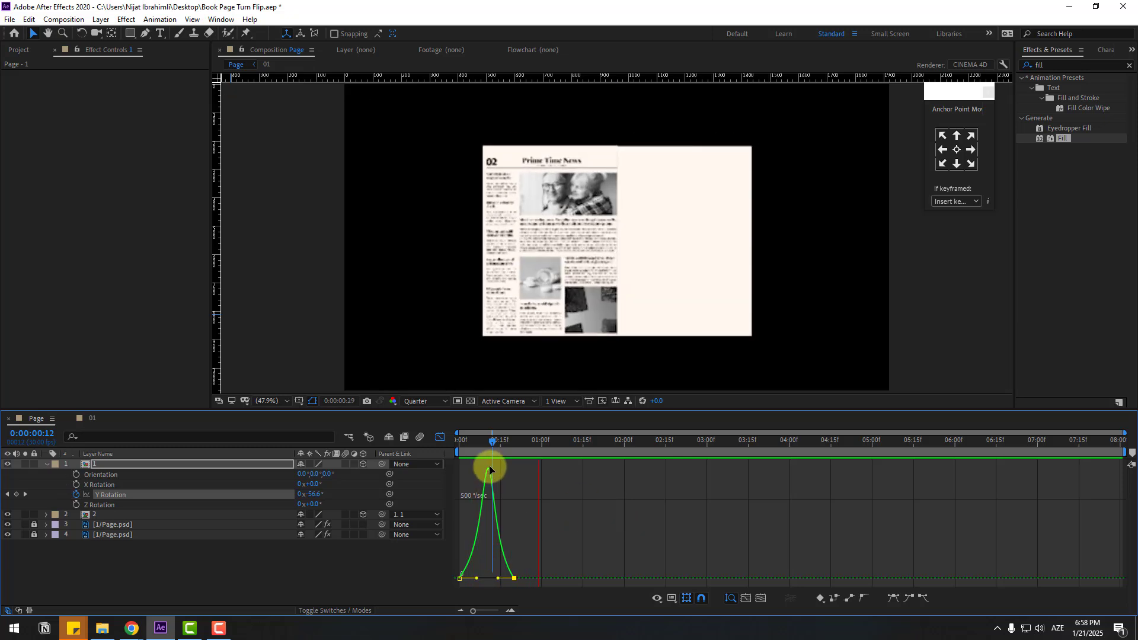
click(440, 437)
- Move the ending Y Rotation keyframe to 0:00:00:26 and scrub to check the turn
click(440, 437)
drag(515, 494, 528, 495)
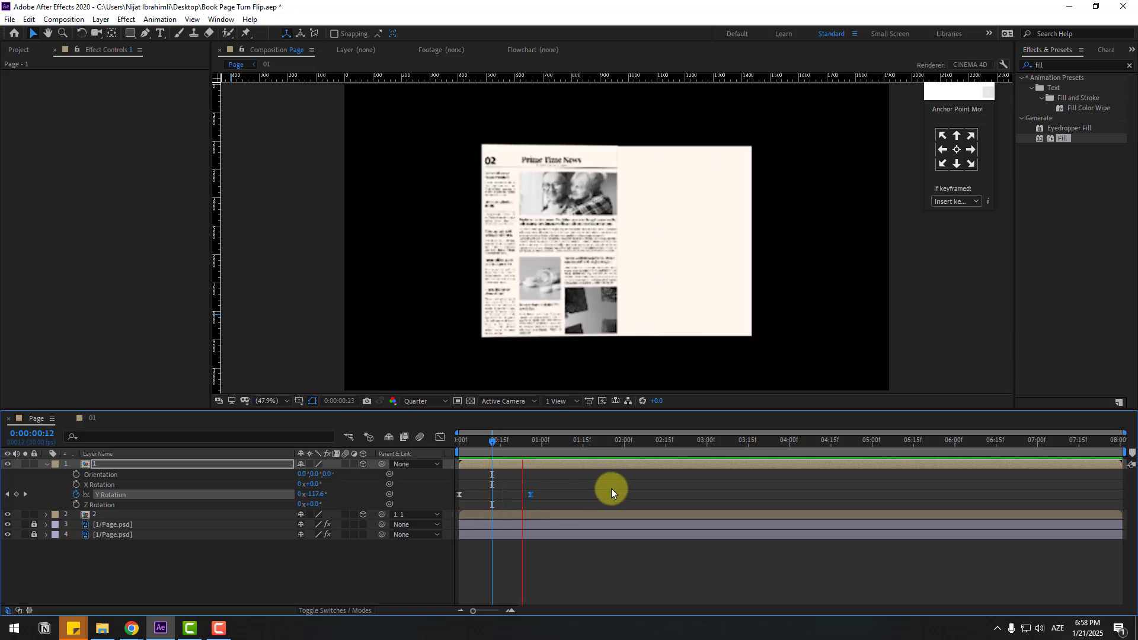
mouse_move(502, 435)
mouse_down()
mouse_move(474, 447)
mouse_move(499, 443)
mouse_up()
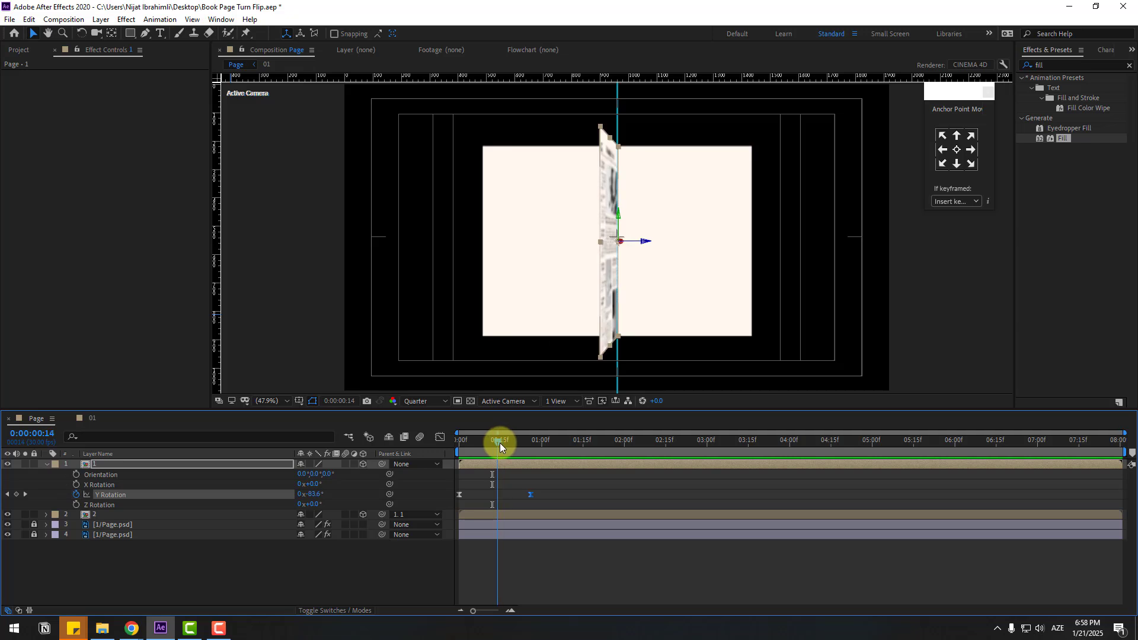
- Set the viewer preview resolution to Full and scrub the page turn
click(409, 403)
click(421, 436)
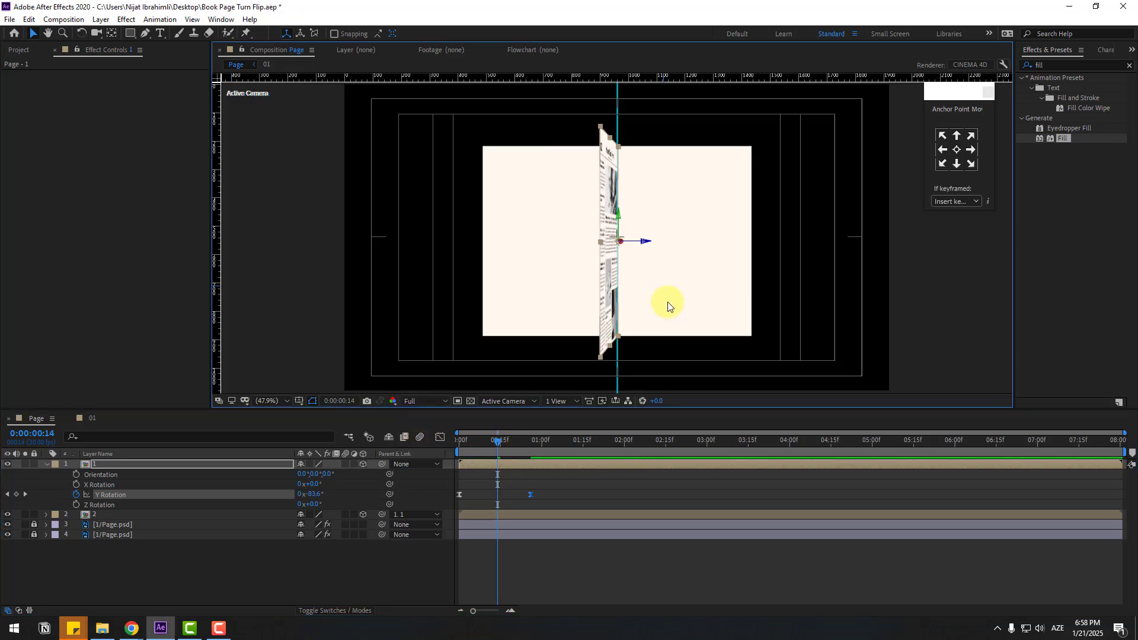
mouse_move(486, 442)
mouse_down()
mouse_move(520, 437)
mouse_move(505, 438)
mouse_up()
- Hide the title/action-safe outlines and drag the vertical guide off the composition
click(300, 400)
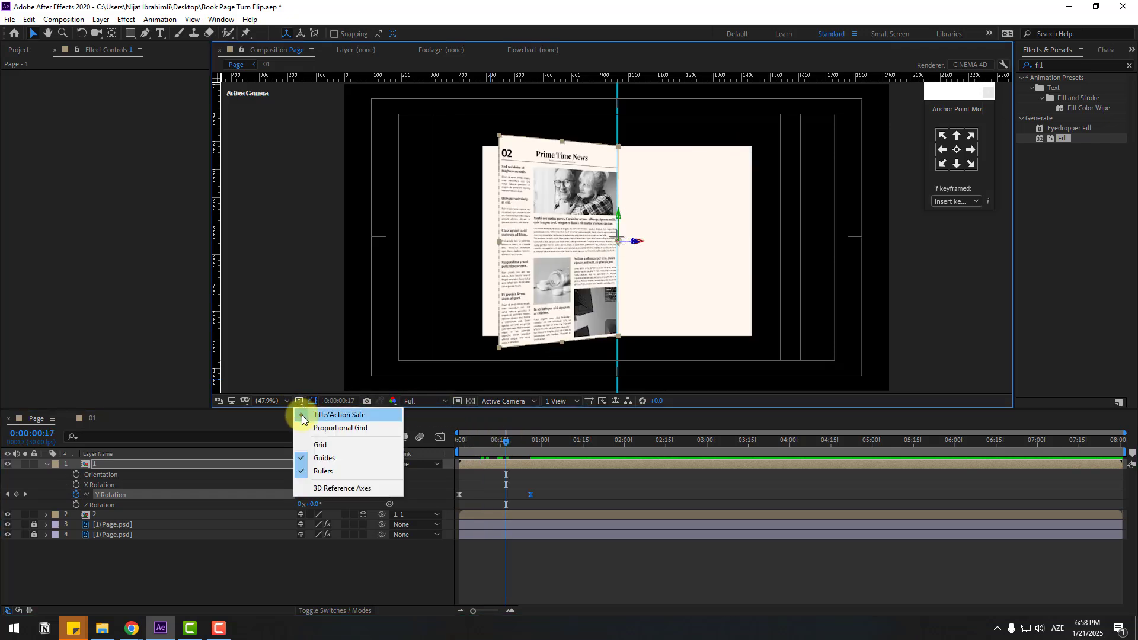
click(323, 415)
click(578, 484)
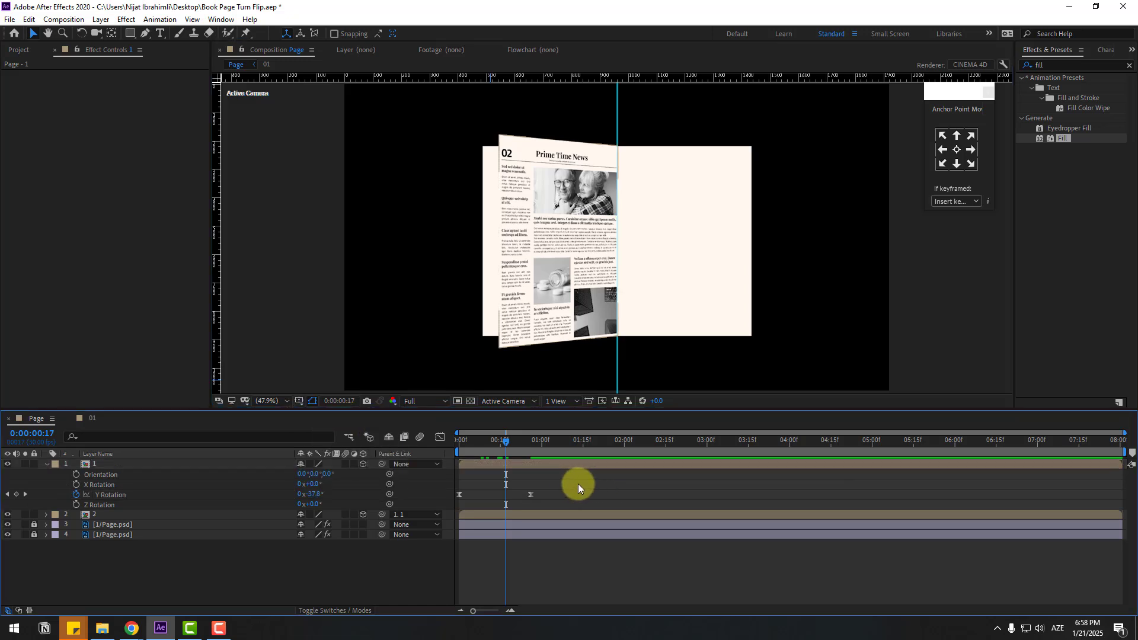
drag(616, 368, 650, 368)
- Search Effects & Presets for 'drop' and apply Drop Shadow to page layer 1
mouse_move(506, 439)
mouse_down()
mouse_move(472, 443)
mouse_move(505, 442)
mouse_up()
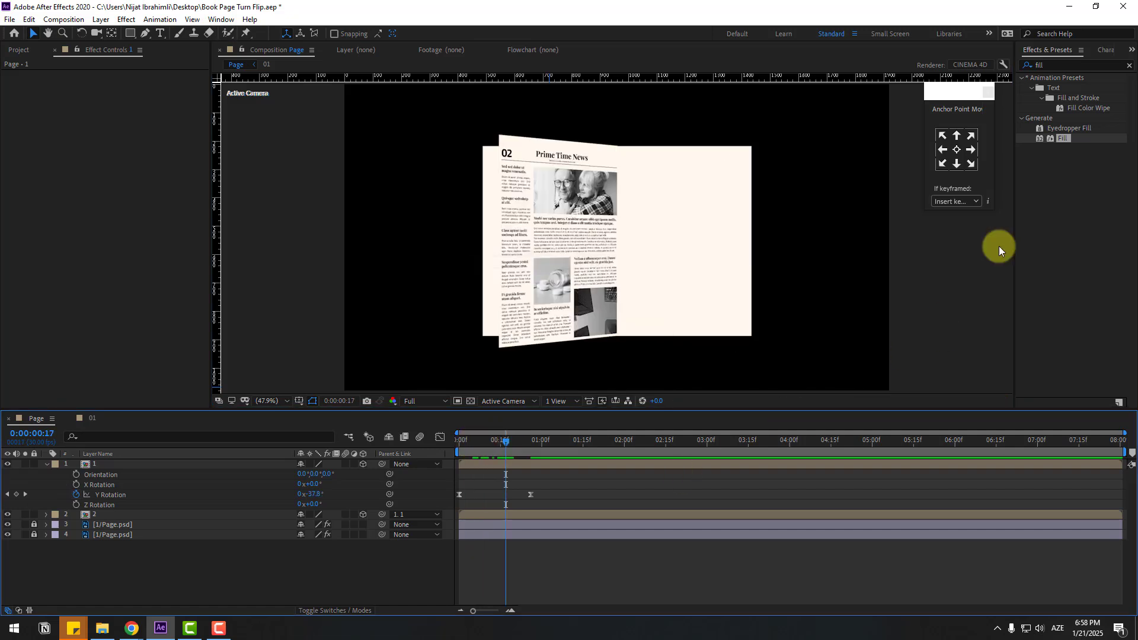
click(1058, 65)
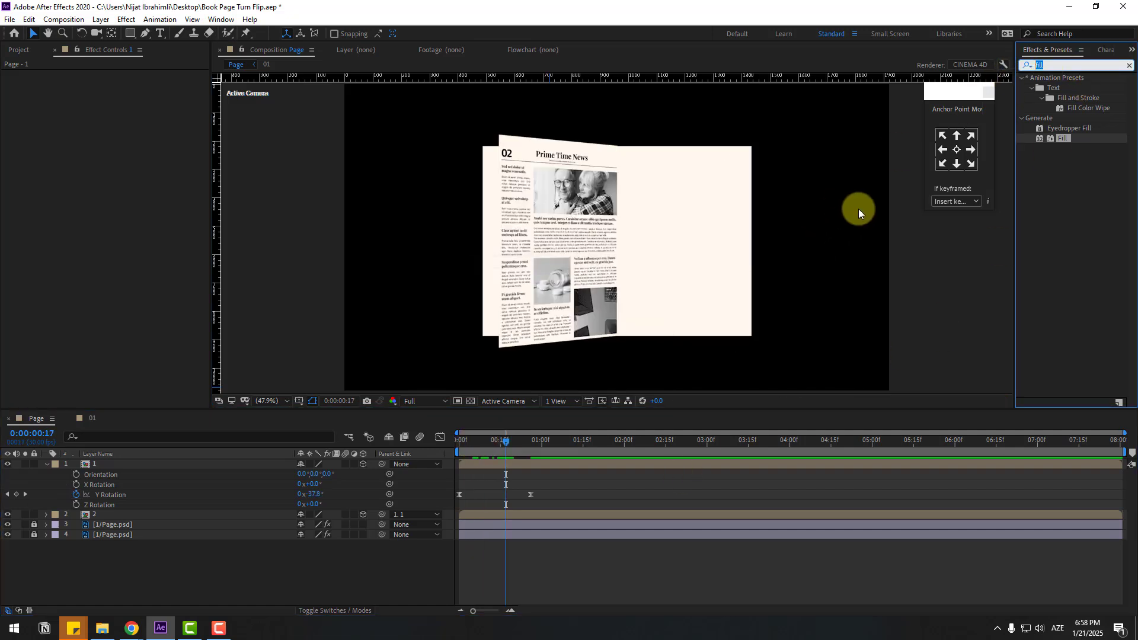
text(drop)
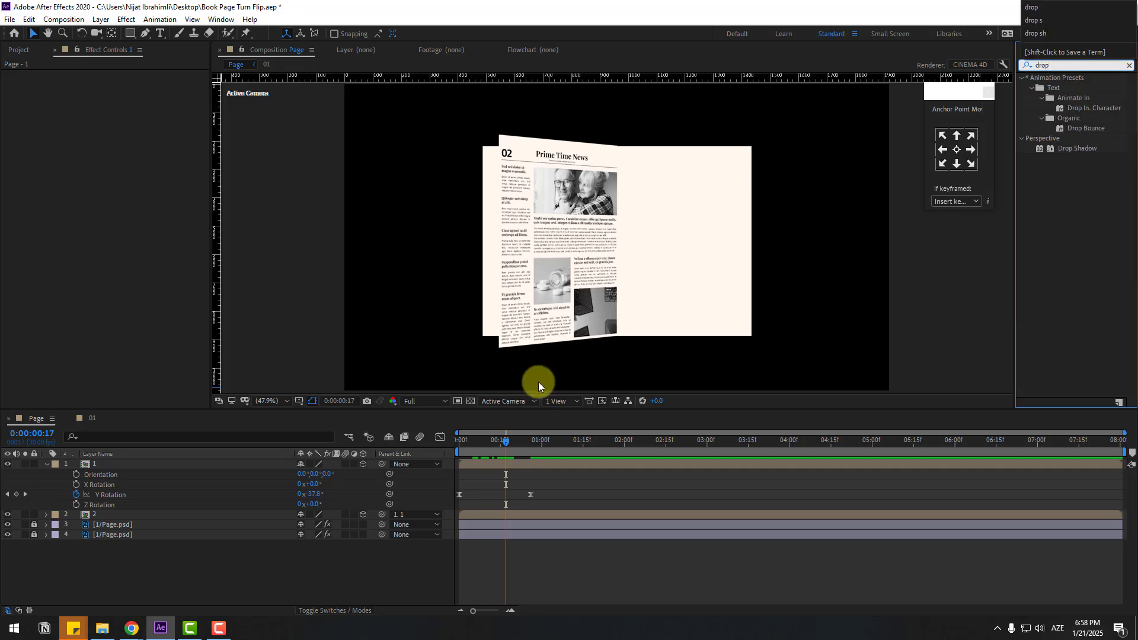
key(Return)
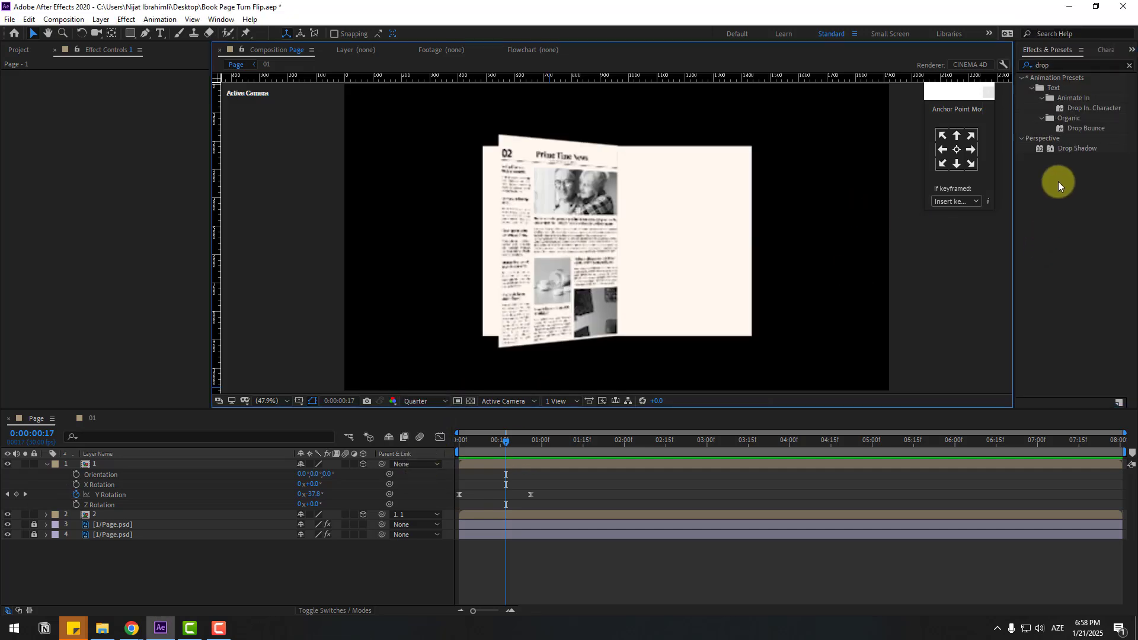
drag(1072, 148, 94, 468)
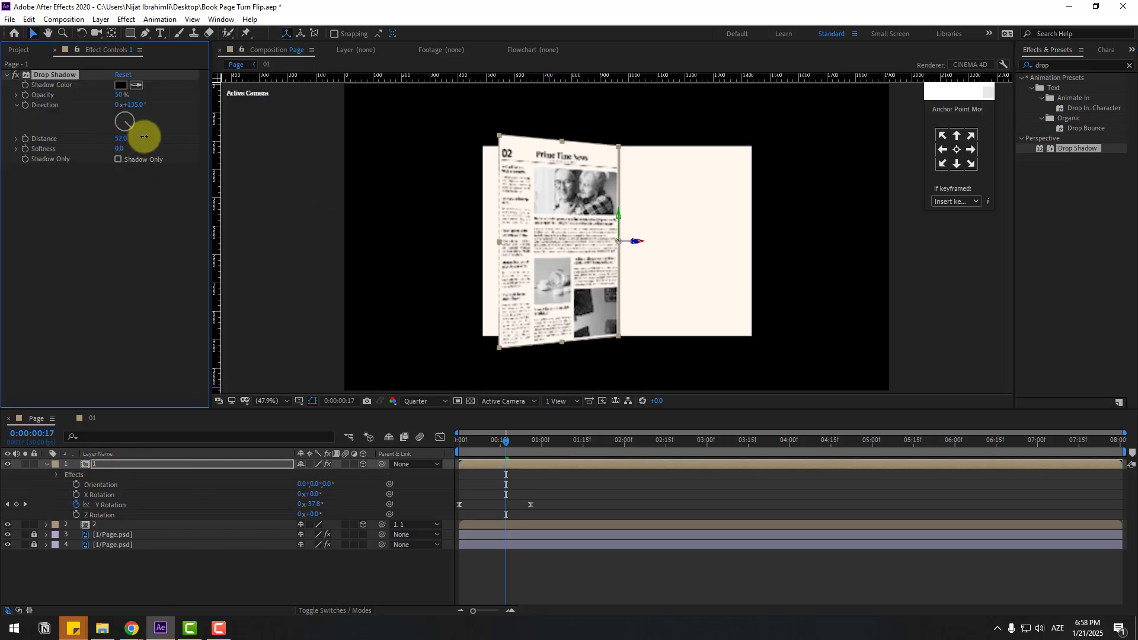
- Set the Drop Shadow direction to -53°, distance 70 and softness 316
mouse_move(509, 450)
mouse_down()
mouse_move(448, 454)
mouse_move(536, 445)
mouse_move(501, 453)
mouse_up()
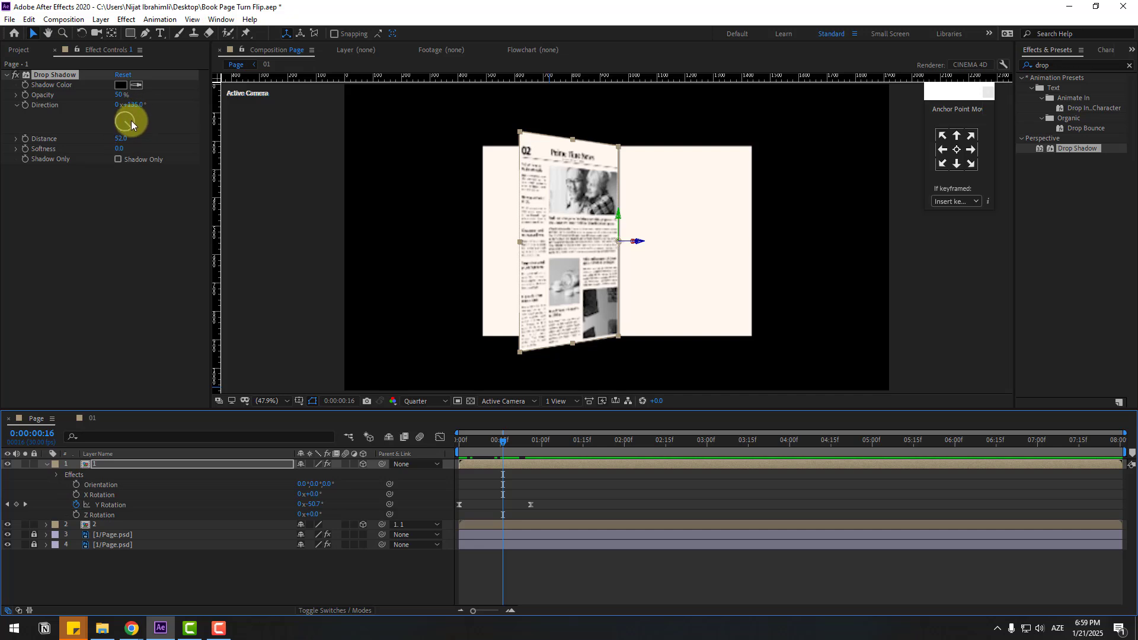
drag(131, 123, 276, 121)
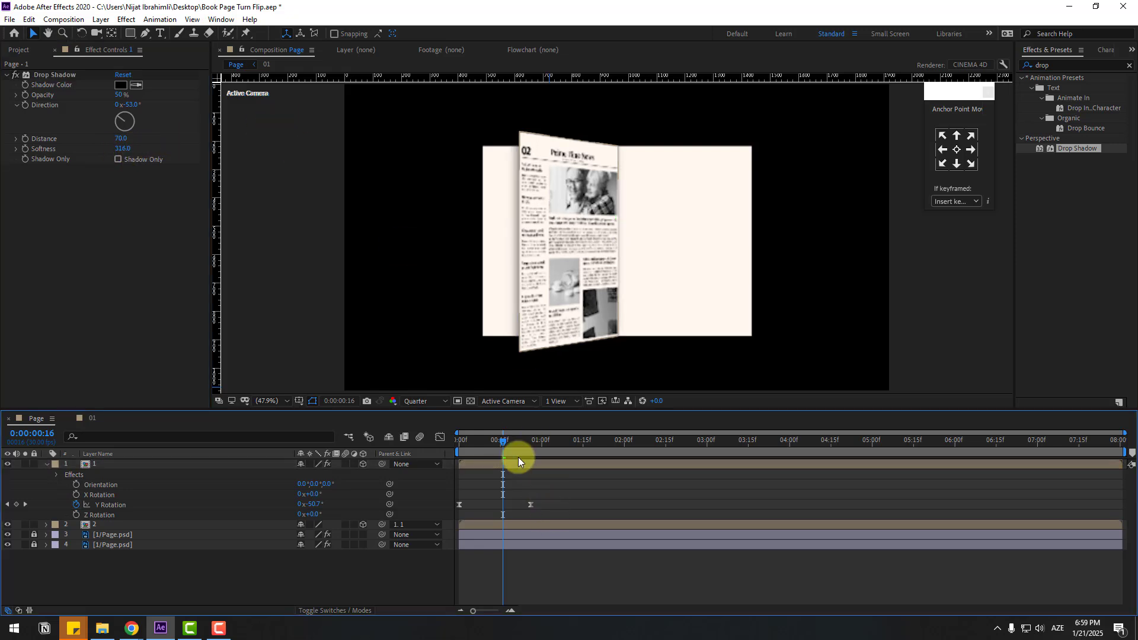
click(475, 444)
- Duplicate page layers 1 and 2 and start the copies about six frames later
mouse_move(475, 445)
mouse_down()
mouse_move(515, 436)
mouse_move(484, 441)
mouse_up()
key(u)
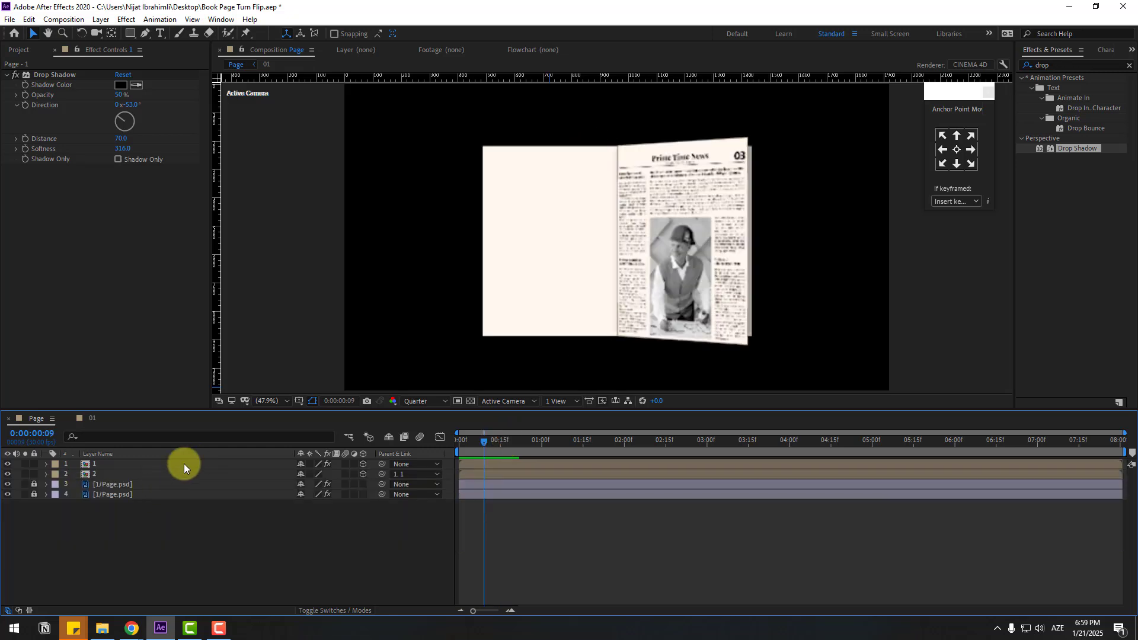
click(95, 474)
ctrl+click(98, 468)
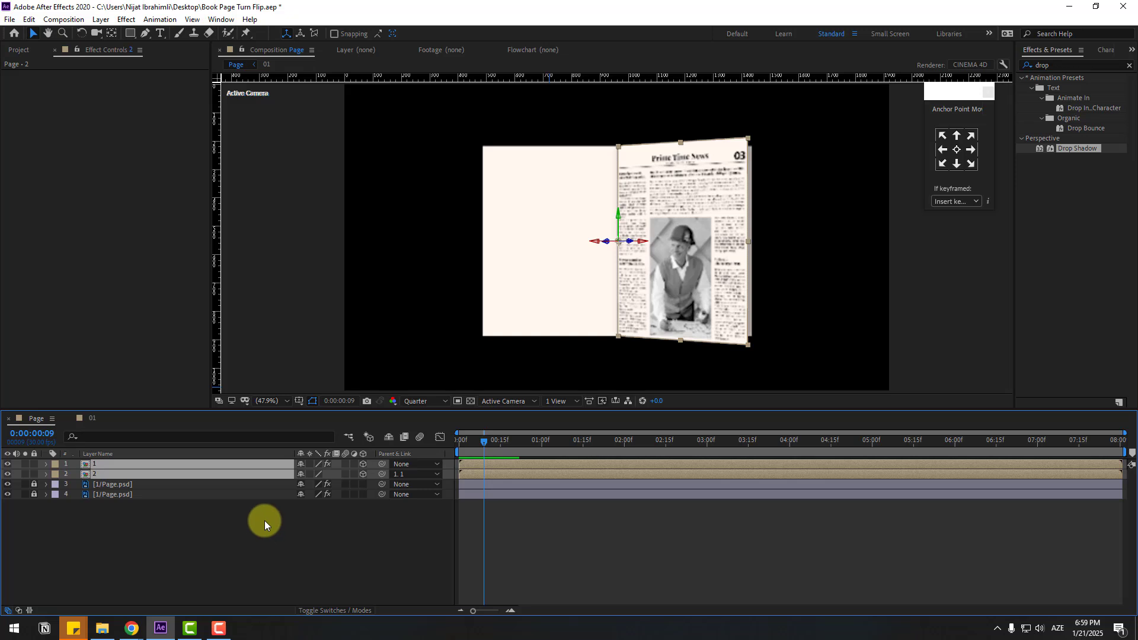
key(ctrl+d)
drag(88, 485, 89, 471)
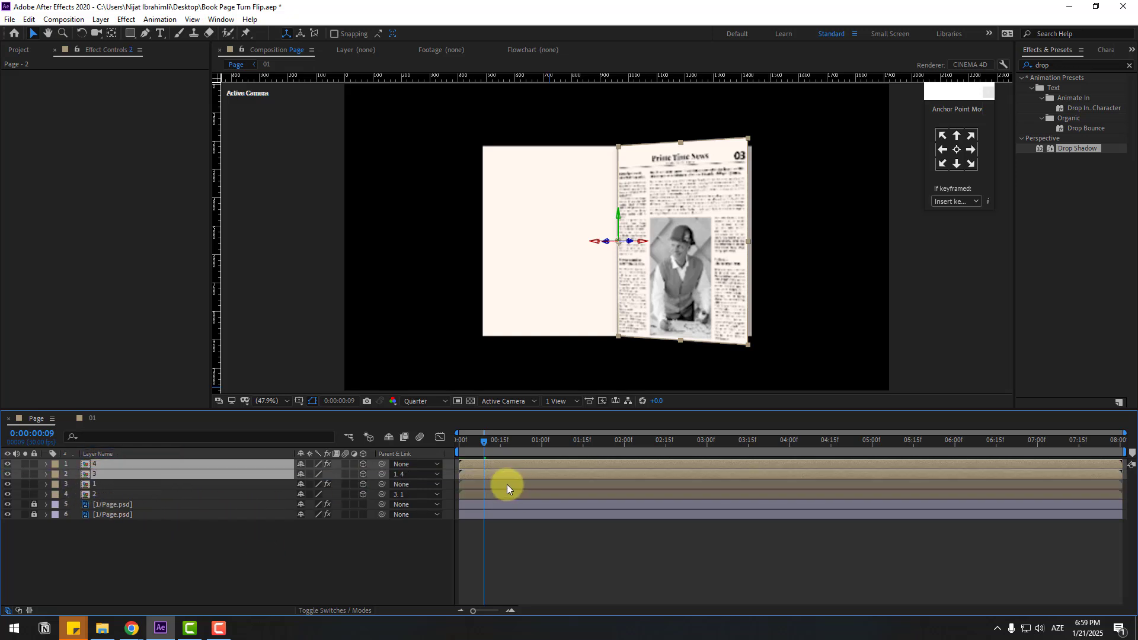
drag(468, 477, 499, 465)
- Duplicate the pair again, reorder it, offset it slightly later, and preview the flips
key(ctrl+d)
drag(102, 486, 104, 472)
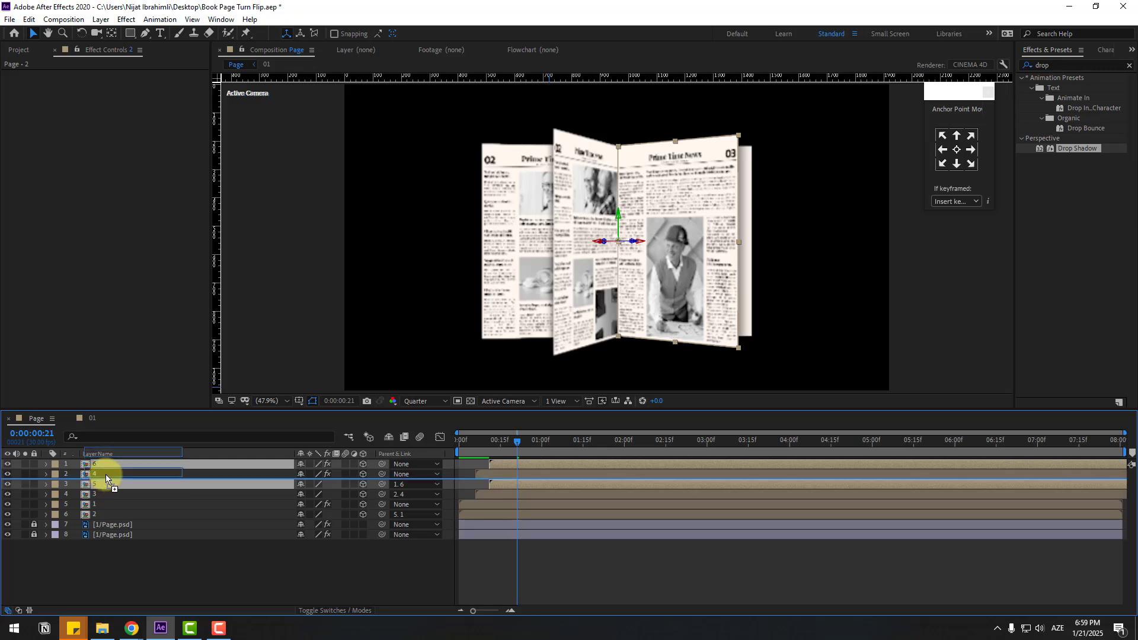
drag(497, 471, 504, 473)
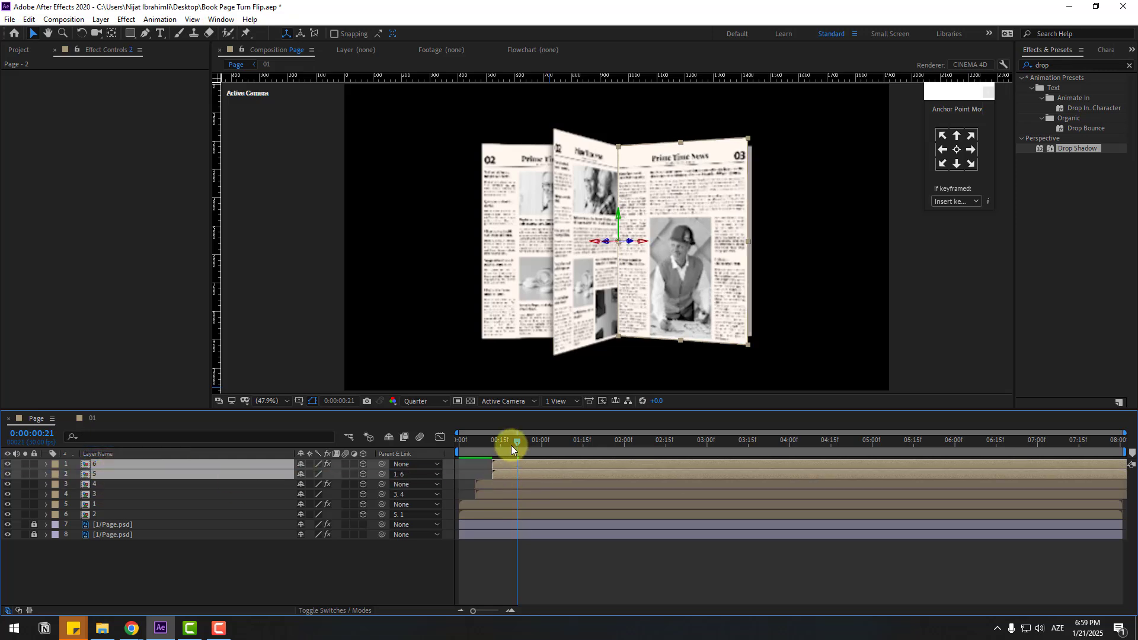
key(space)
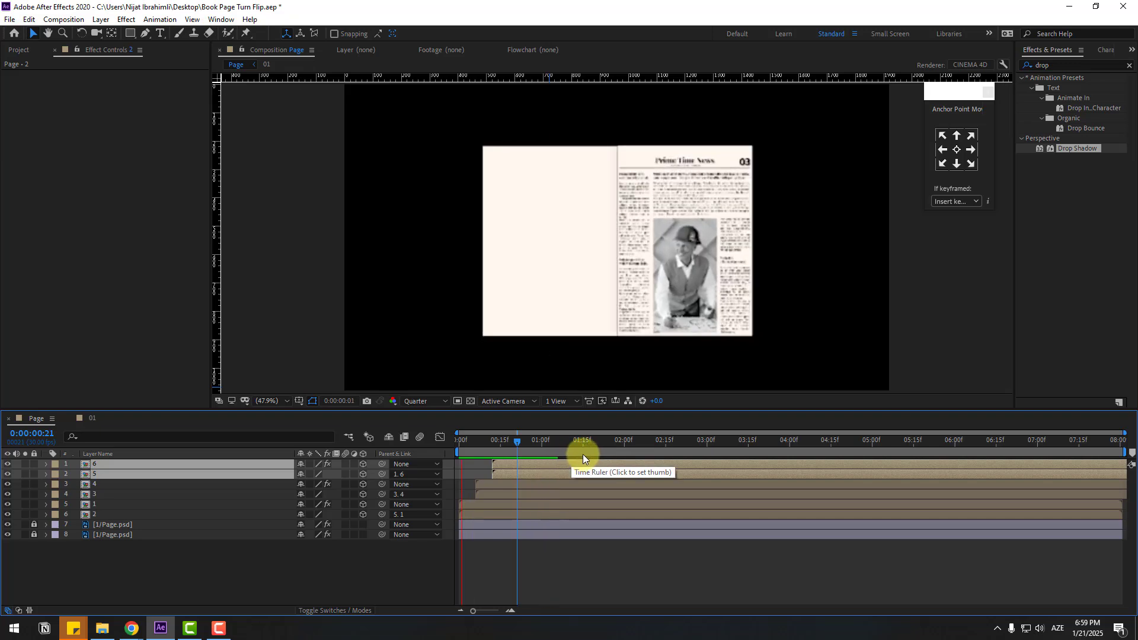
mouse_move(501, 442)
mouse_down()
mouse_move(542, 446)
mouse_move(495, 442)
mouse_up()
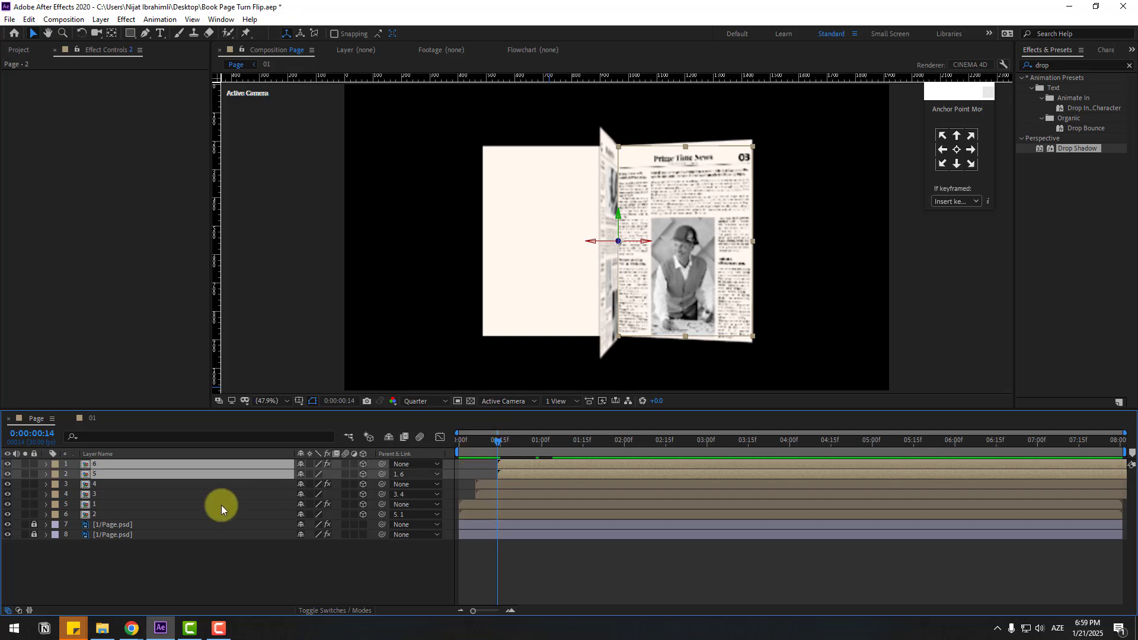
- Duplicate the top page pair a third time and start it later in time
key(ctrl+d)
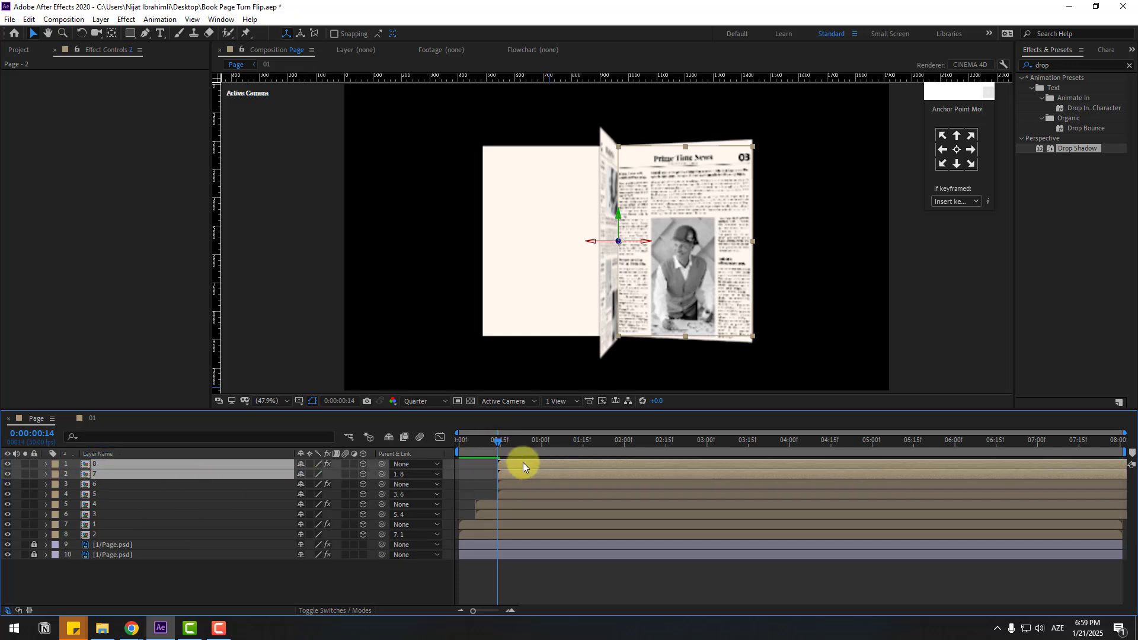
drag(523, 463, 552, 460)
click(511, 441)
key(space)
- Duplicate page layer 2 as layer 9, place it below layer 2, and set Parent to None
click(144, 587)
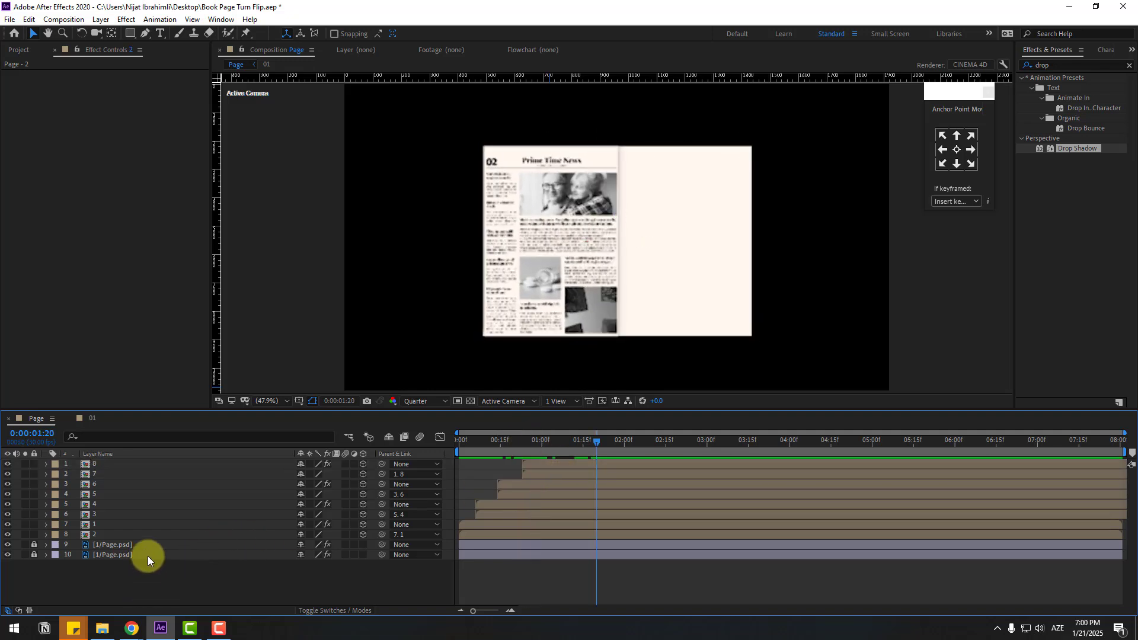
click(95, 535)
key(ctrl+d)
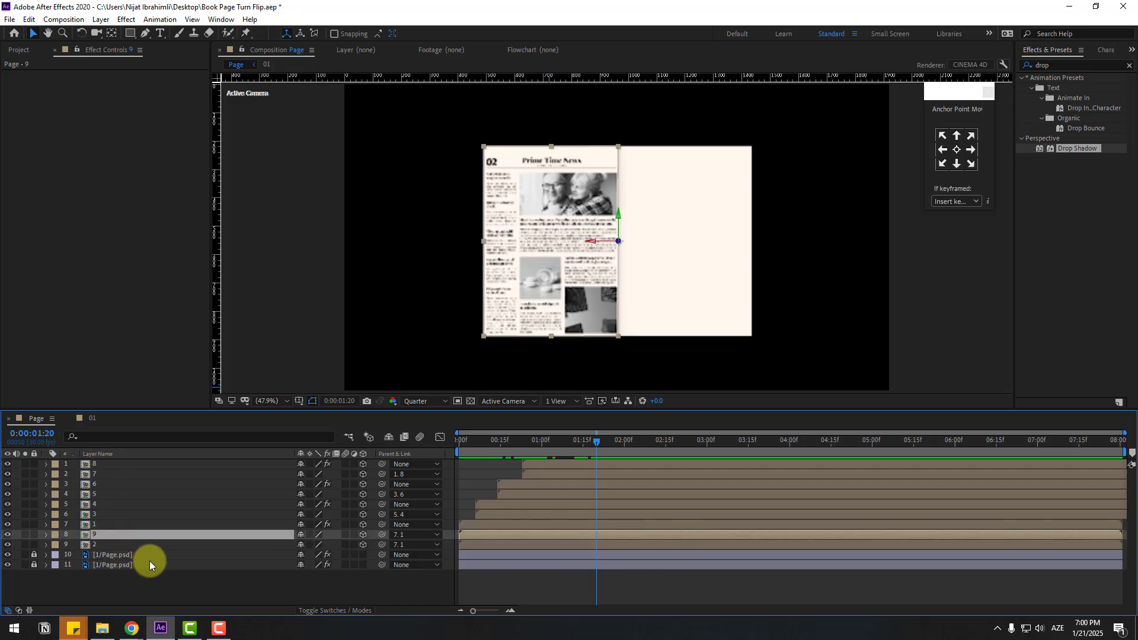
drag(90, 535, 106, 550)
click(399, 544)
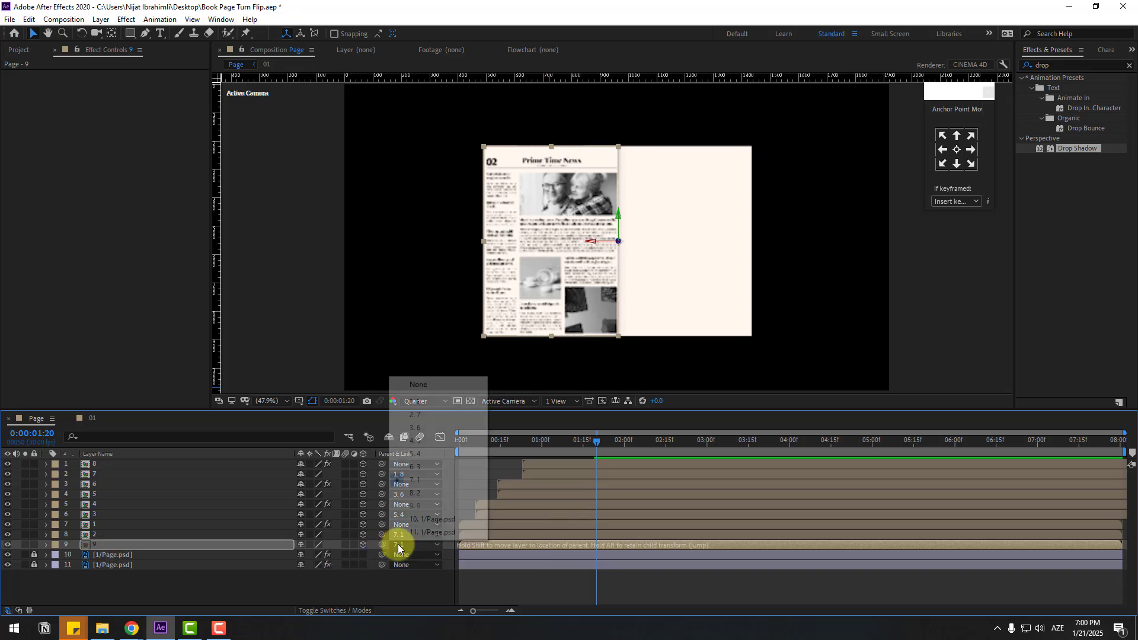
click(443, 386)
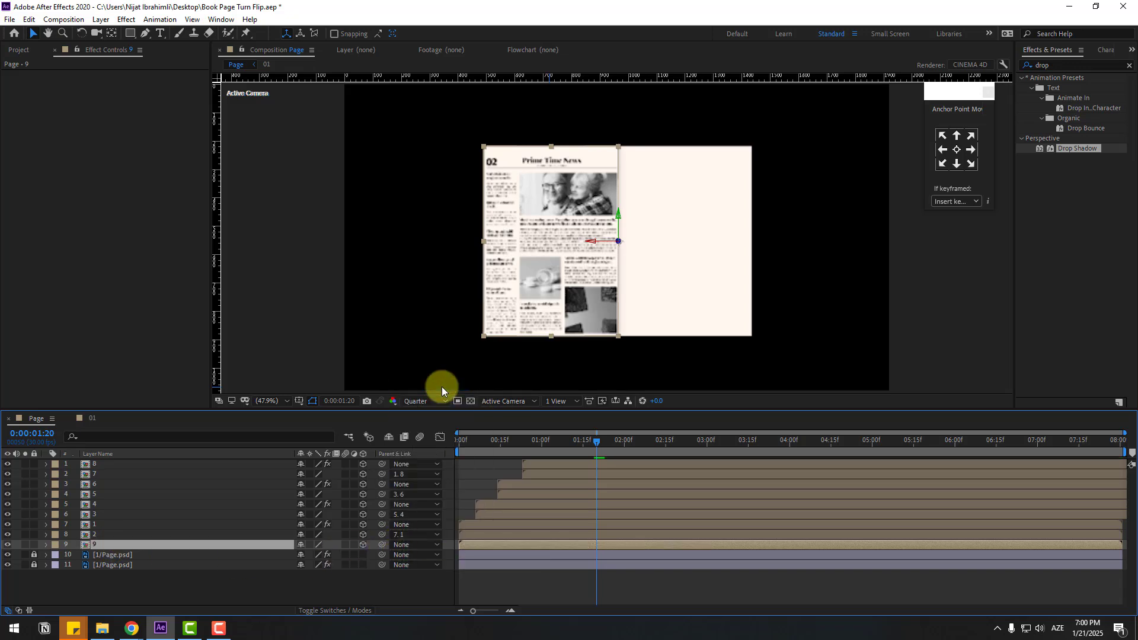
- Set layer 9's Y Rotation to 0° so page 03 lies flat, then scrub the flips
key(r)
click(314, 575)
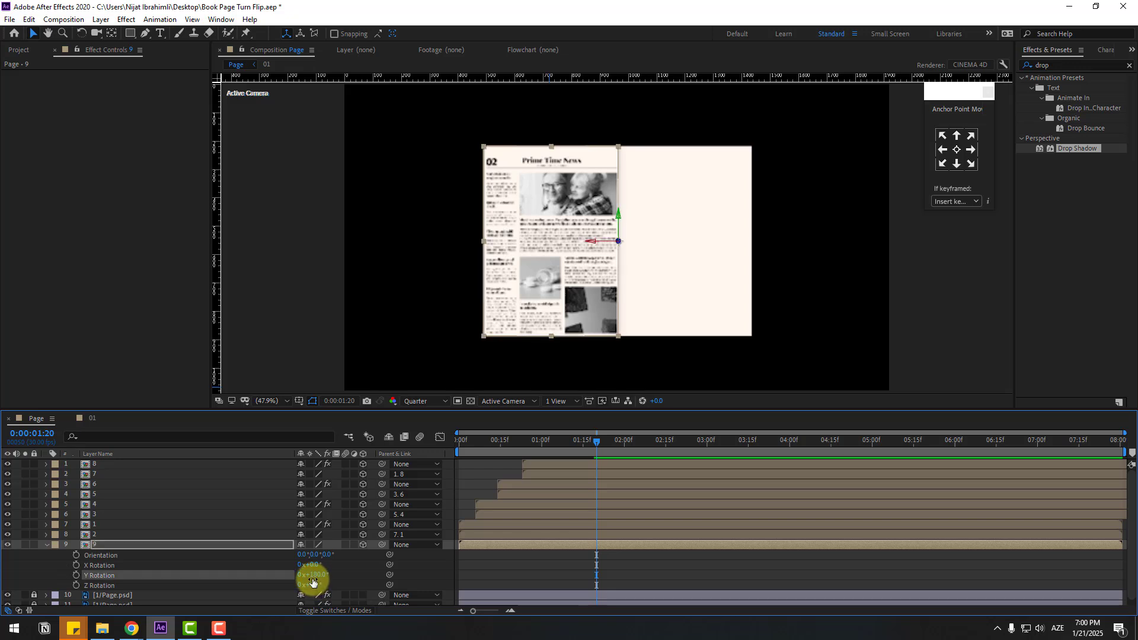
text(0)
key(Return)
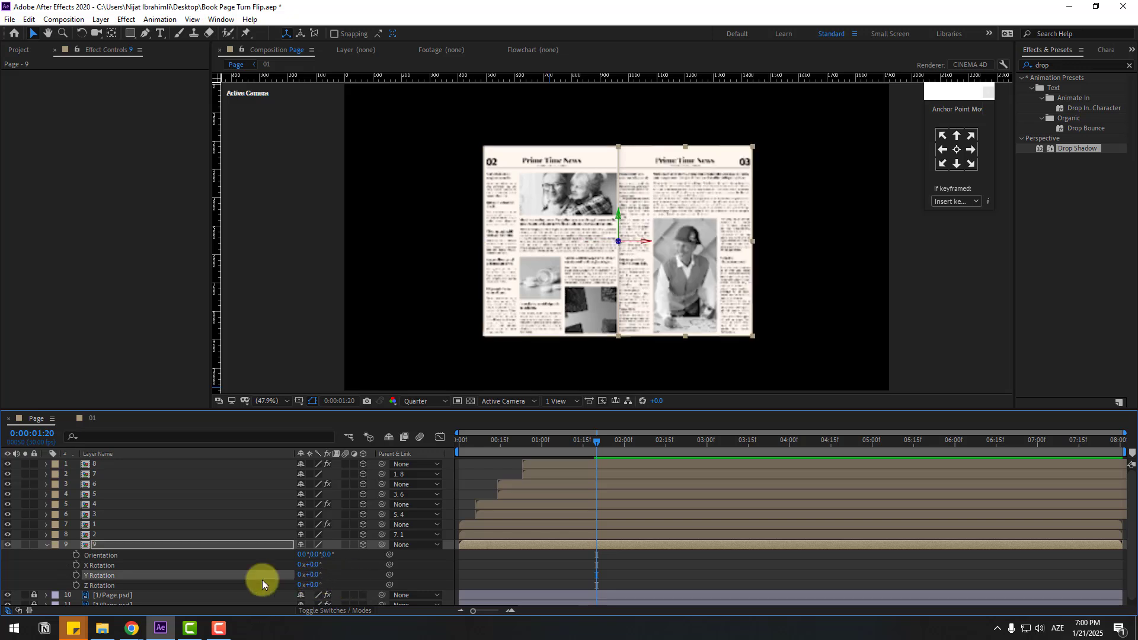
key(r)
click(546, 588)
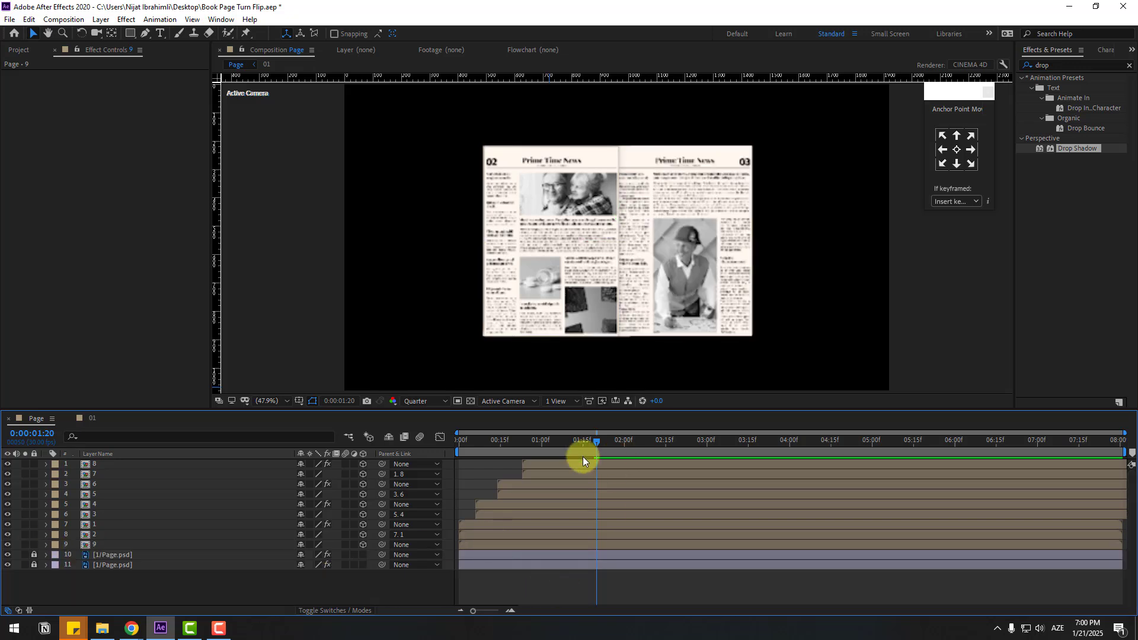
mouse_move(567, 443)
mouse_down()
mouse_move(429, 455)
mouse_move(600, 439)
mouse_move(583, 442)
mouse_up()
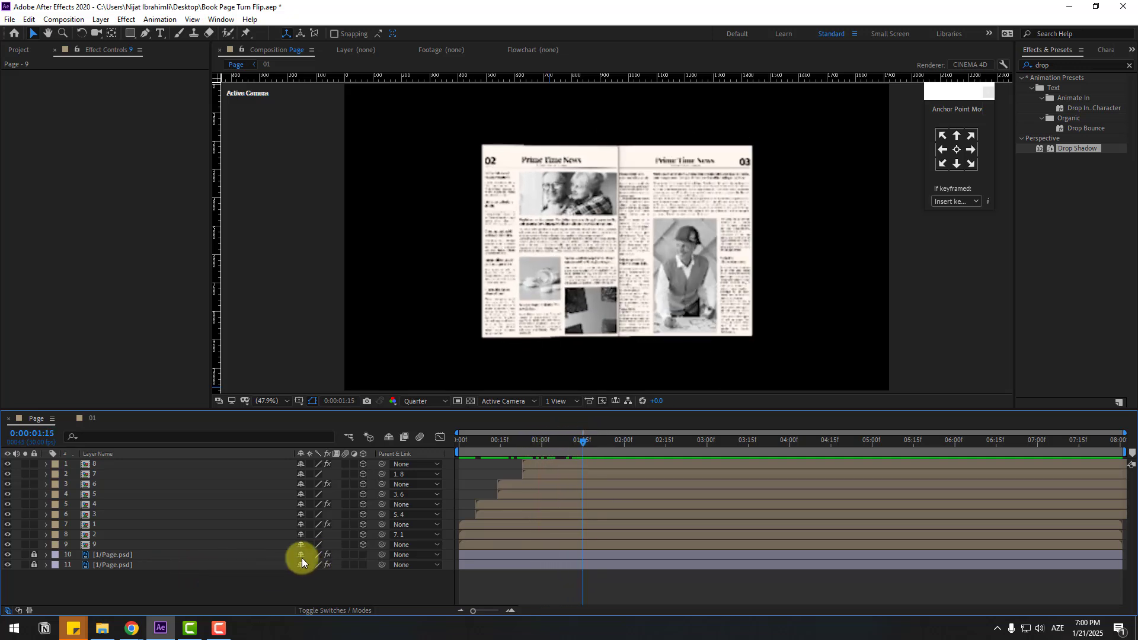
- Add a new Ambient light layer named Ambient Light 1
right_click(170, 584)
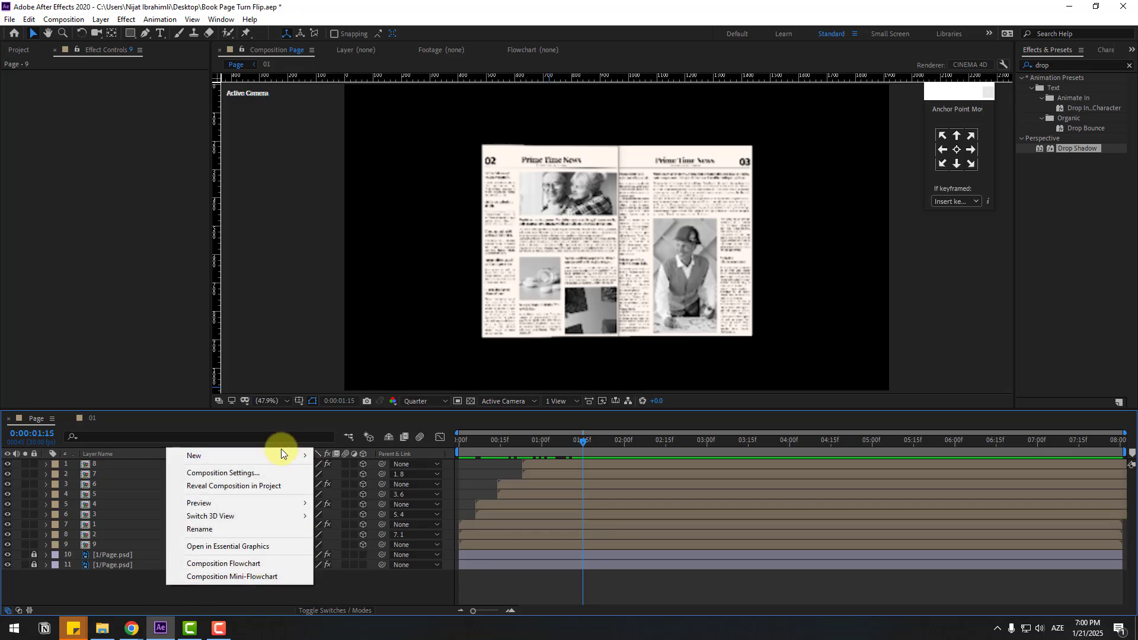
mouse_move(281, 454)
click(343, 498)
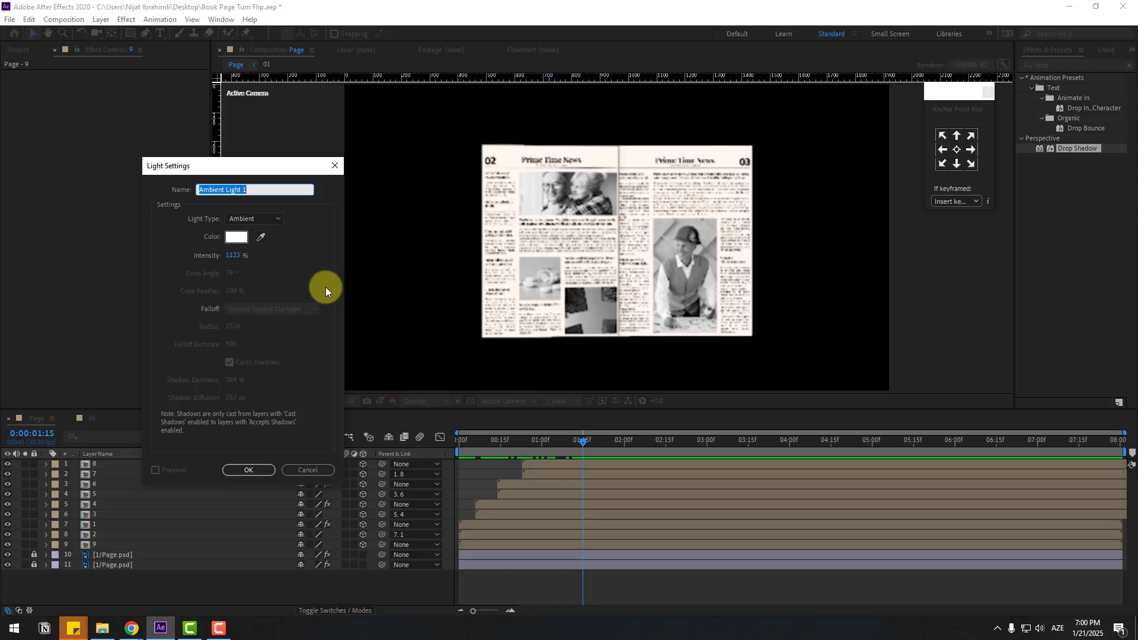
key(Tab)
click(265, 218)
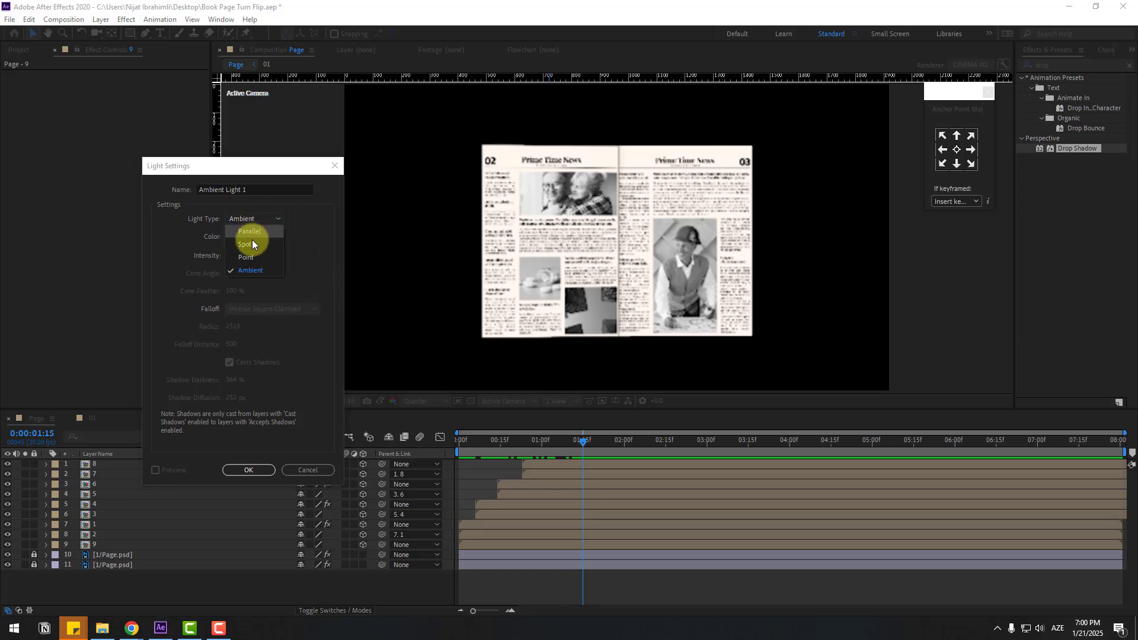
click(250, 271)
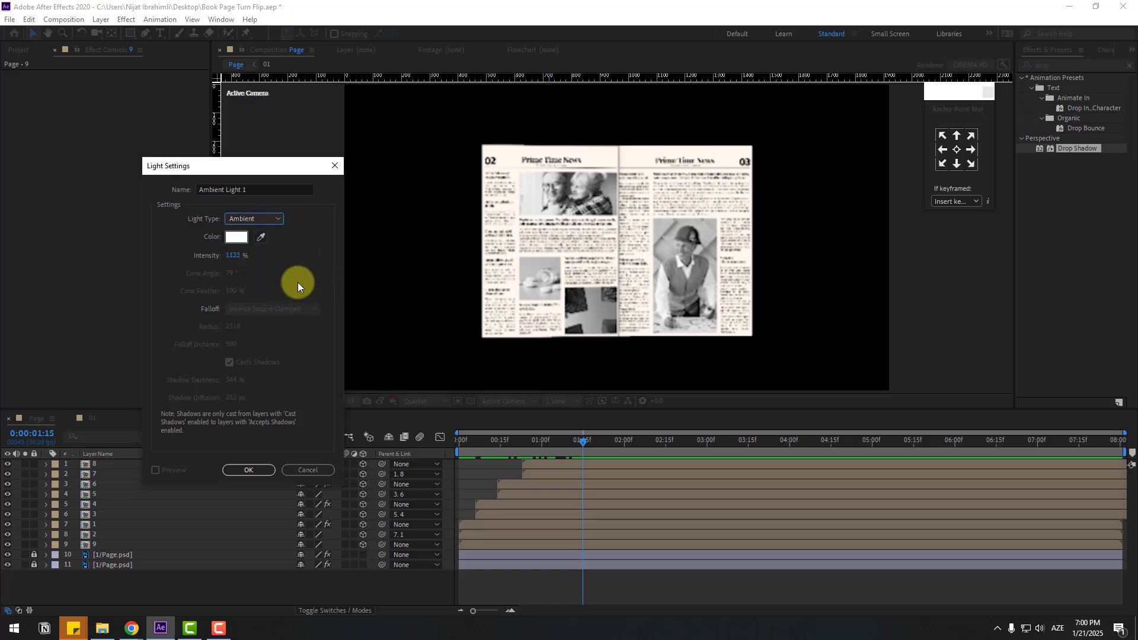
click(243, 471)
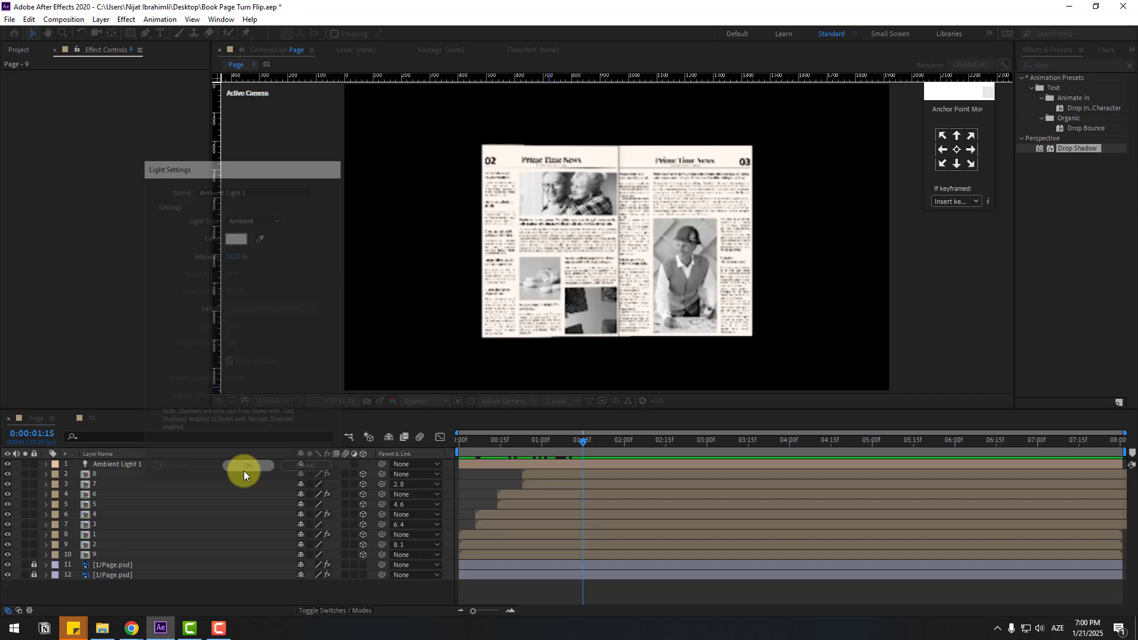
- Lower Ambient Light 1's intensity to 46% and deselect it
click(46, 464)
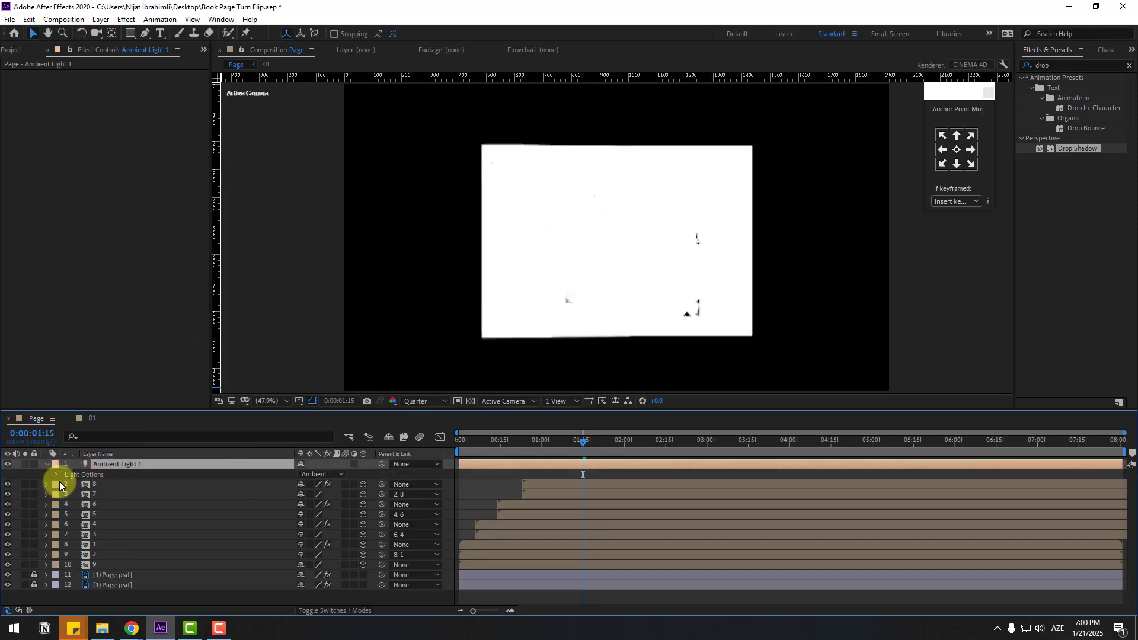
click(56, 475)
drag(303, 484, 176, 527)
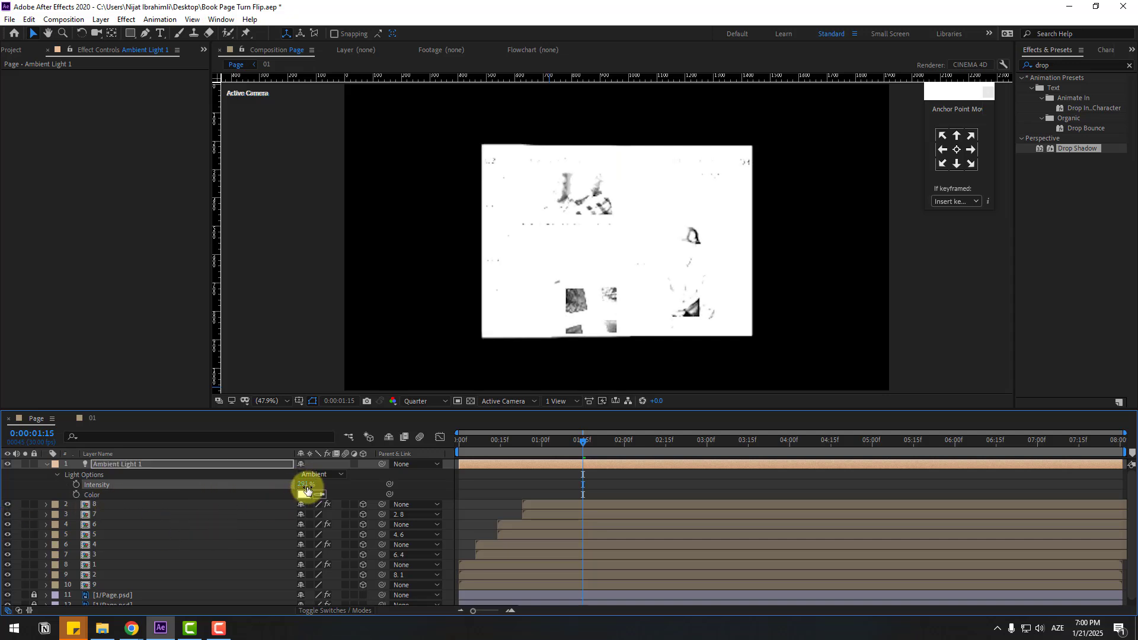
drag(303, 485, 181, 481)
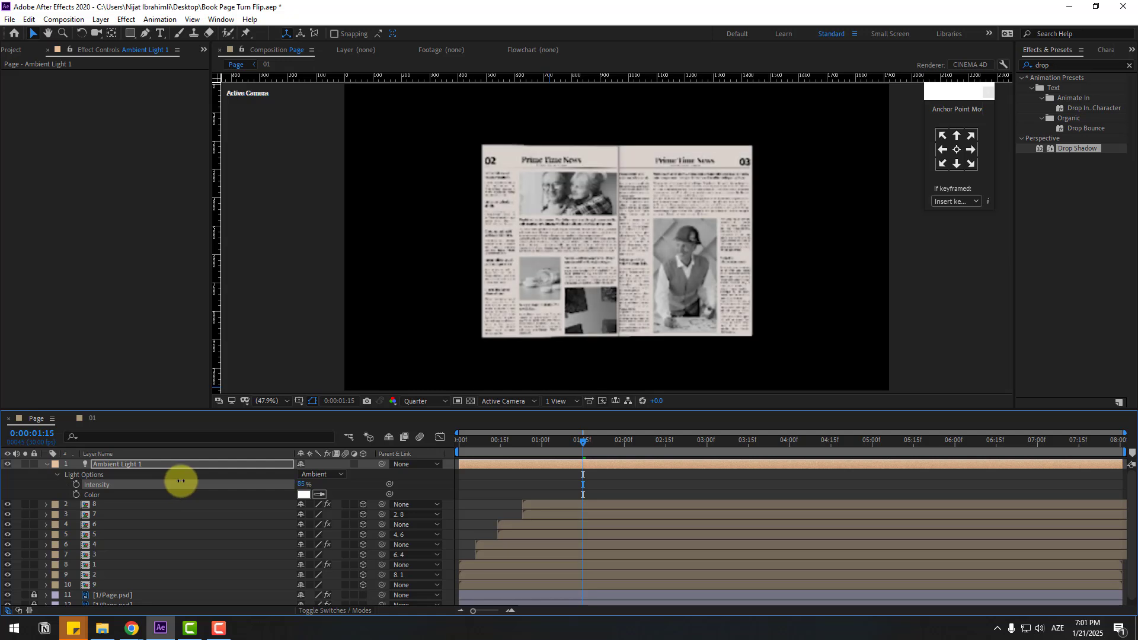
click(46, 464)
click(181, 599)
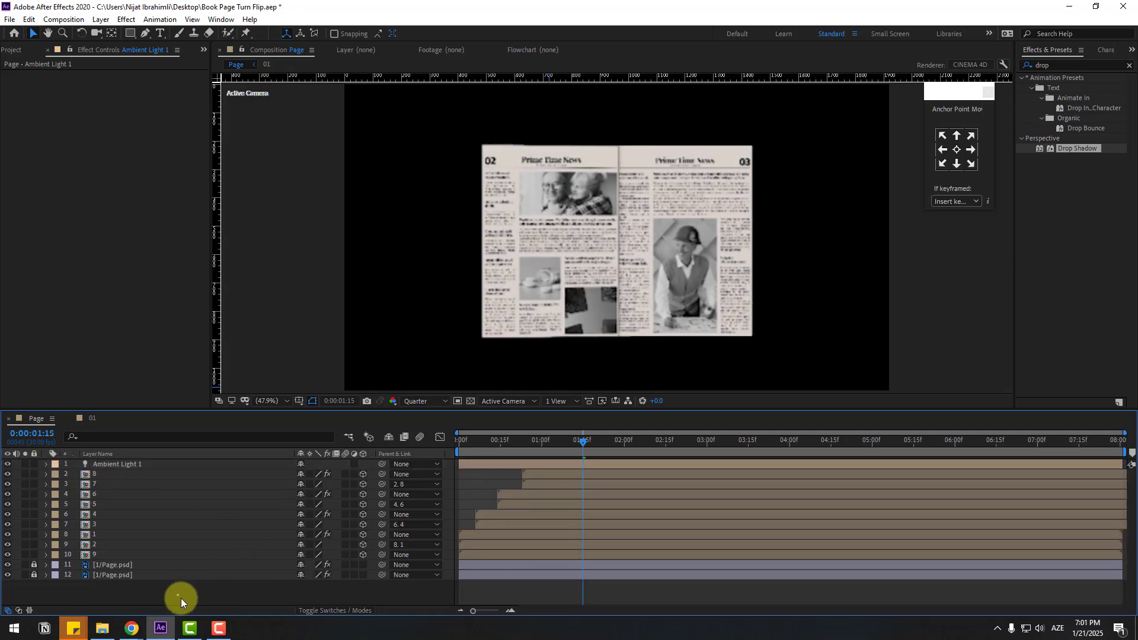
- Add a new Spot light layer, Spot Light 1
right_click(191, 593)
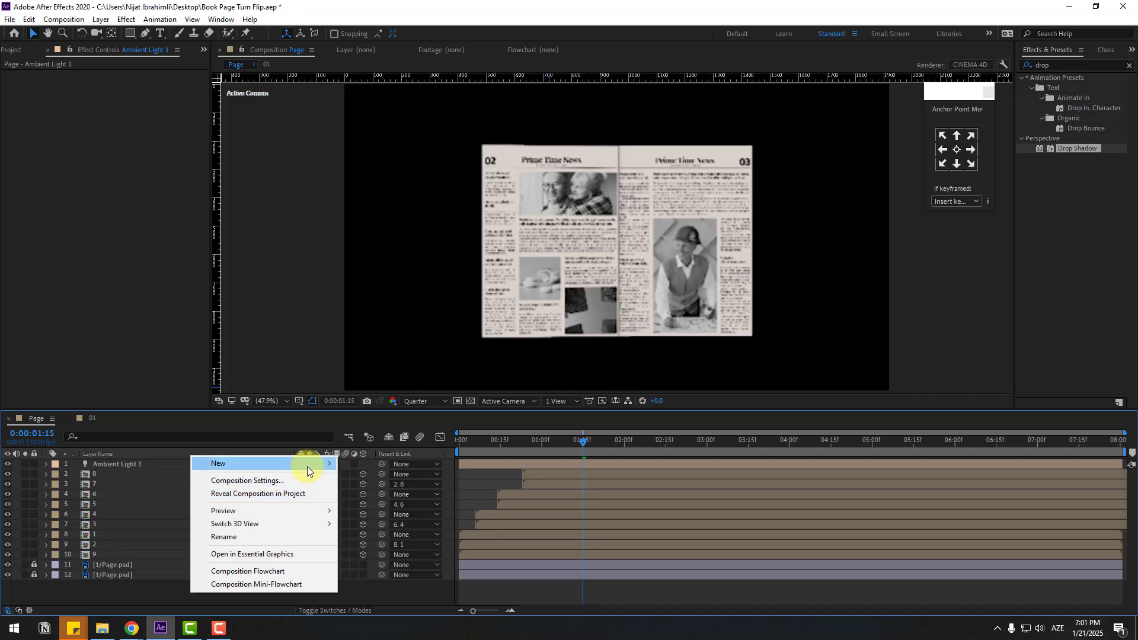
mouse_move(307, 467)
click(397, 505)
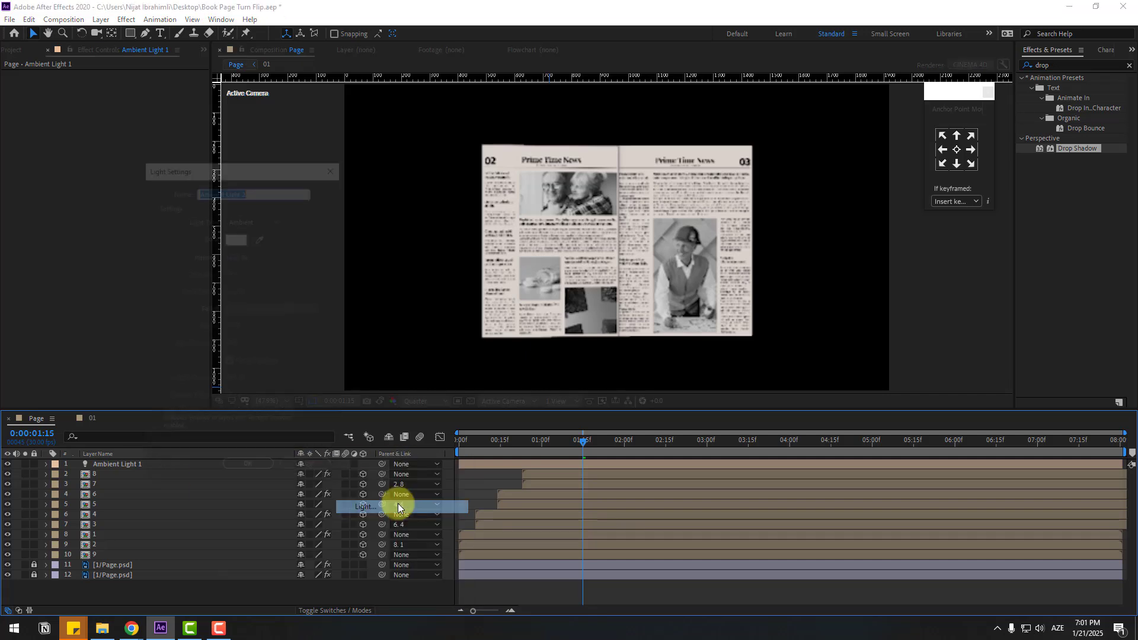
click(269, 218)
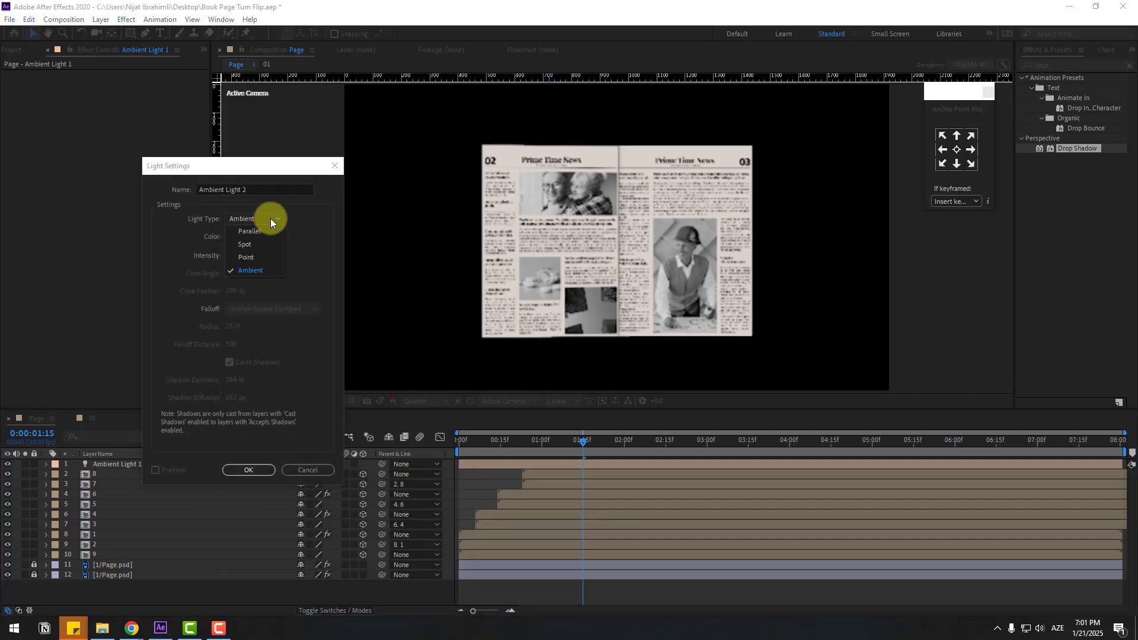
click(247, 245)
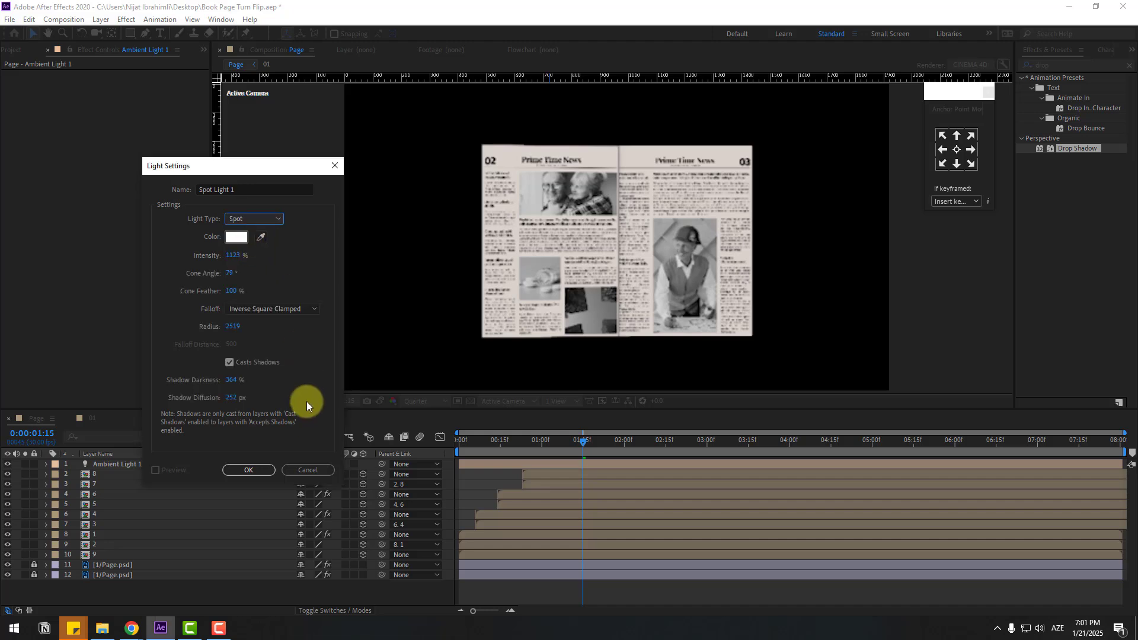
click(241, 470)
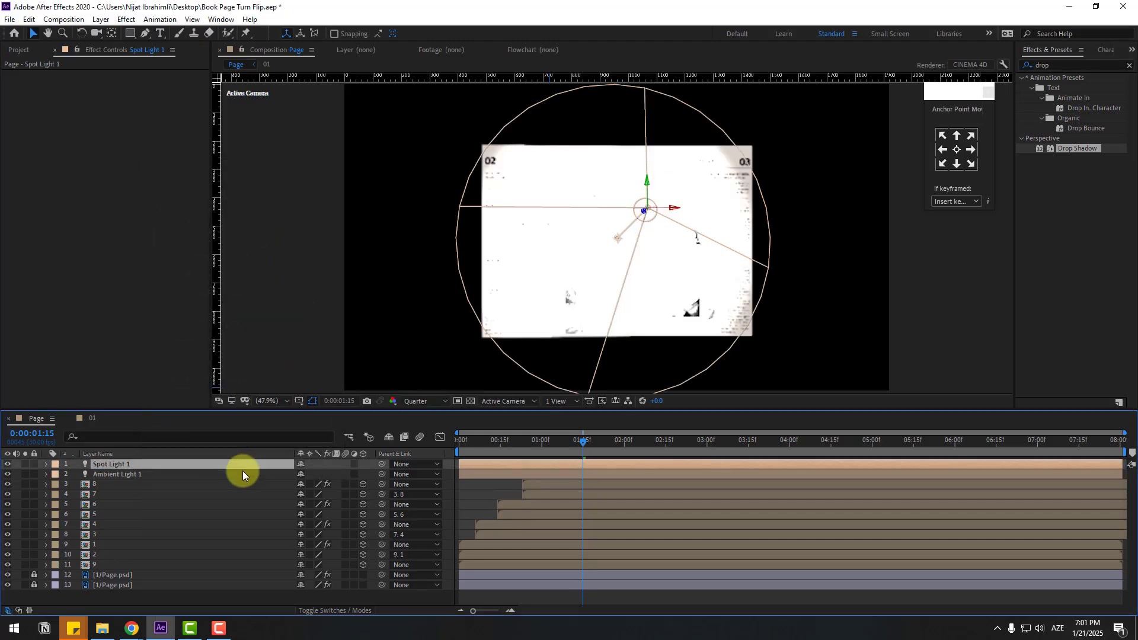
- Lower Spot Light 1's intensity and move it to the left of the page
click(47, 464)
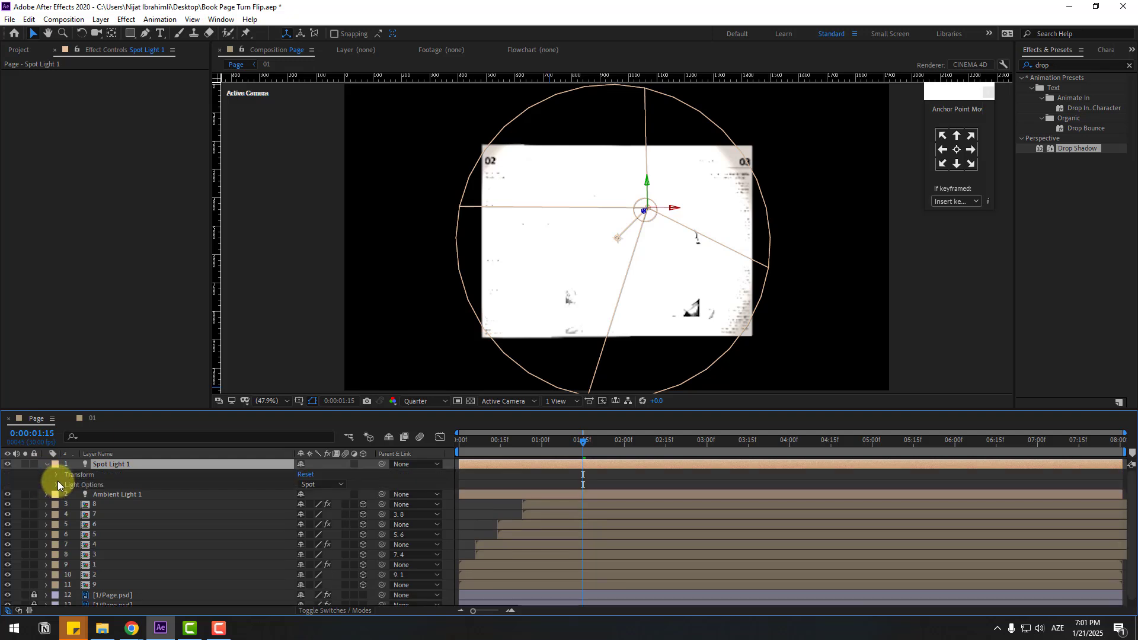
click(55, 485)
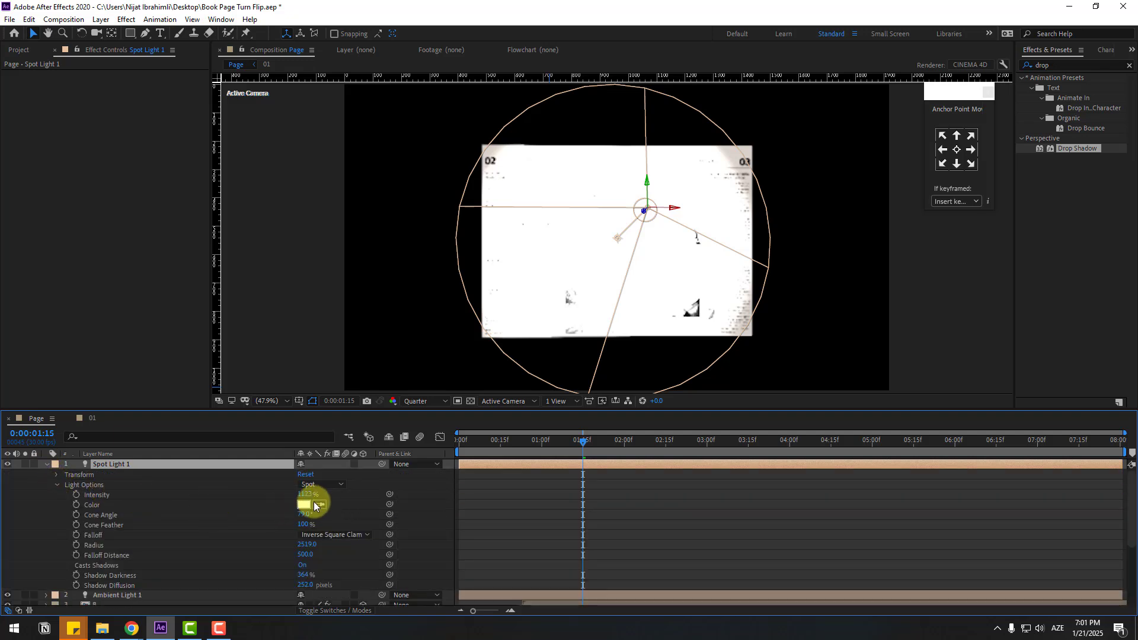
drag(301, 495, 72, 495)
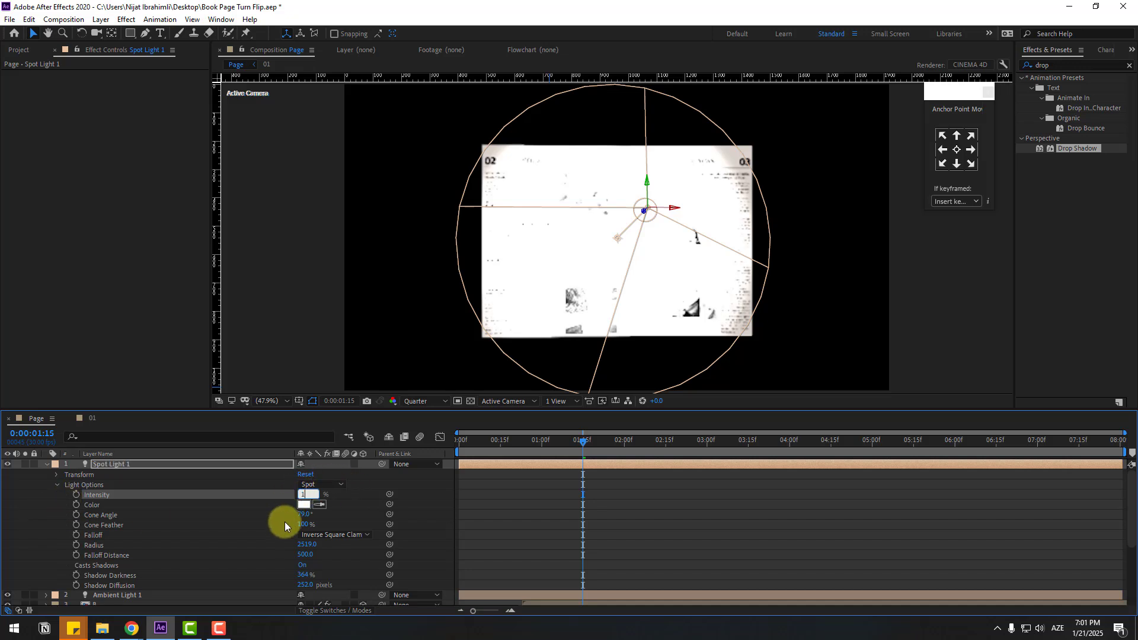
drag(645, 210, 435, 218)
key(space)
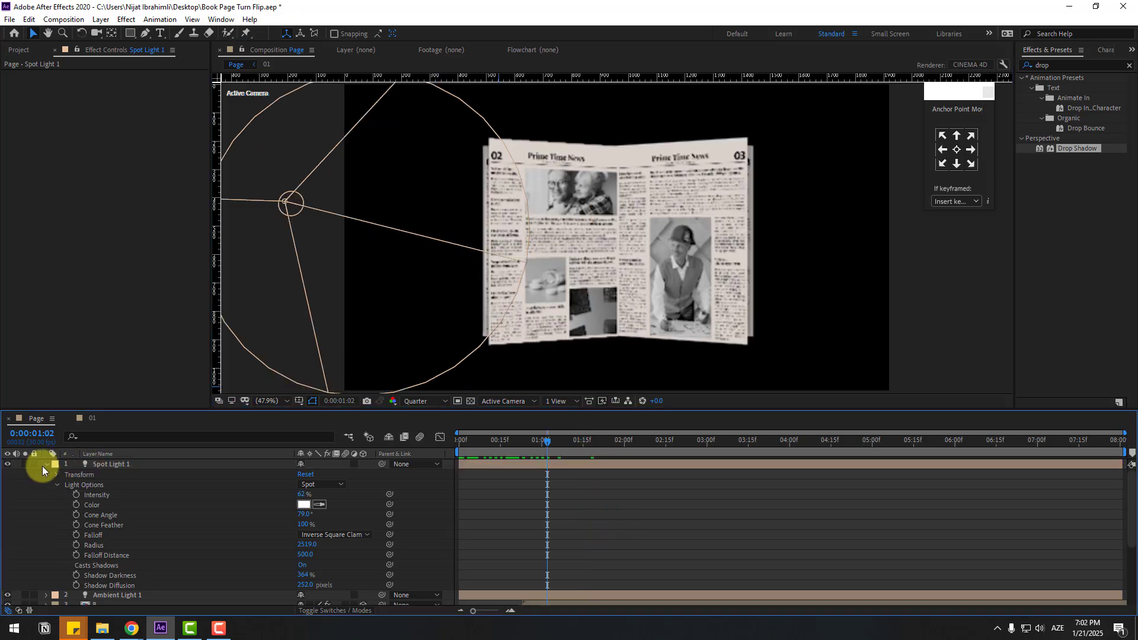
click(46, 466)
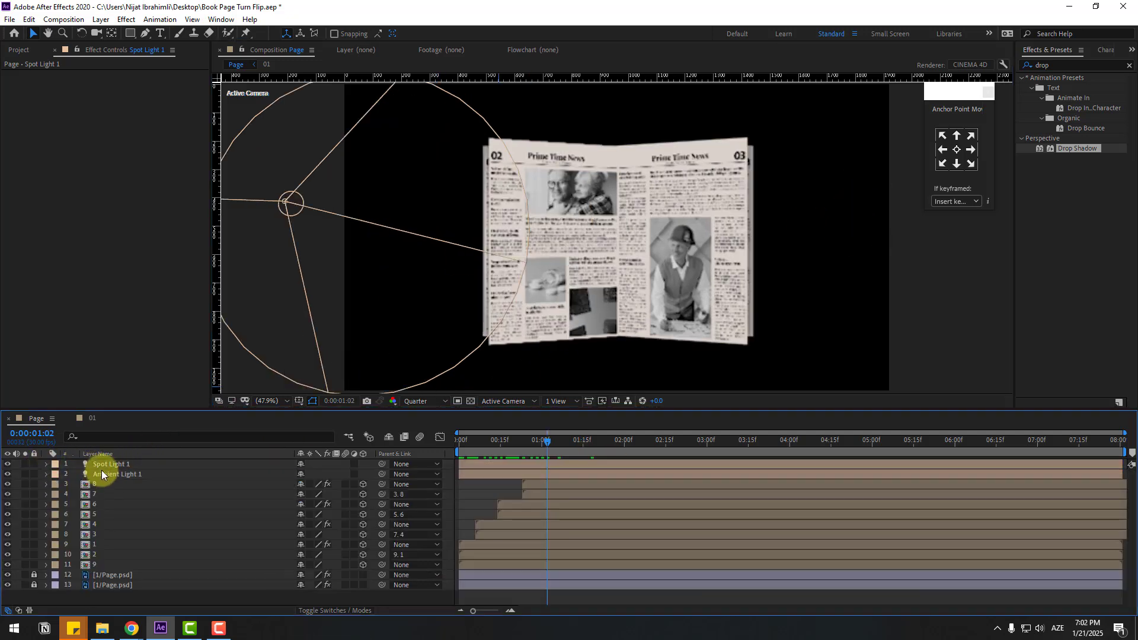
- Duplicate Spot Light 1 as Spot Light 2 and move it to the right of the page
key(ctrl+d)
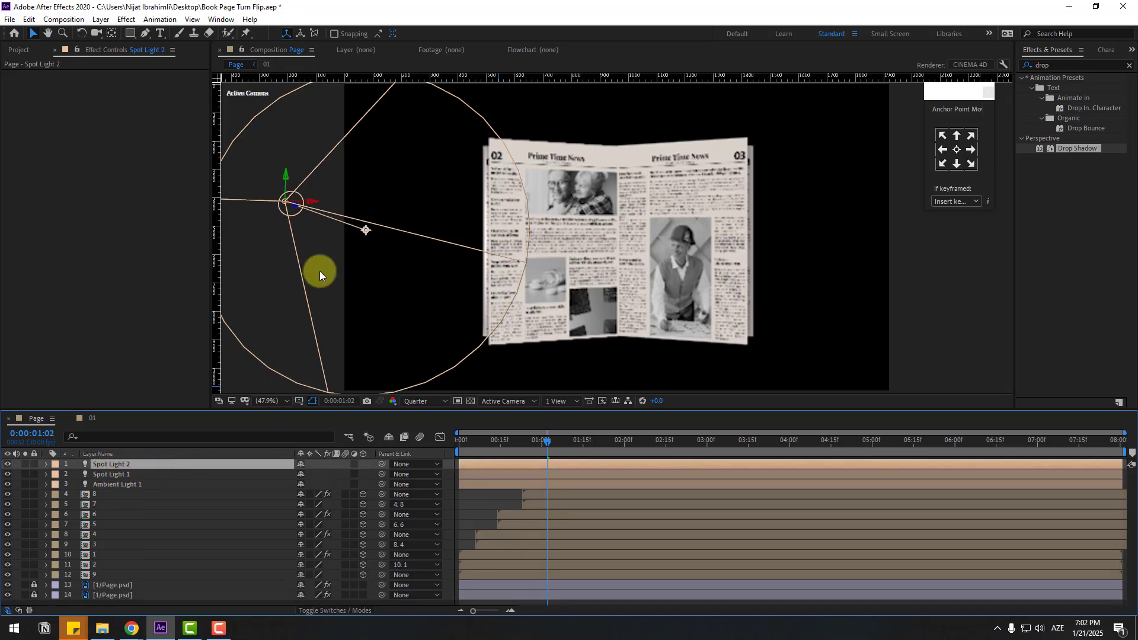
drag(311, 204, 870, 204)
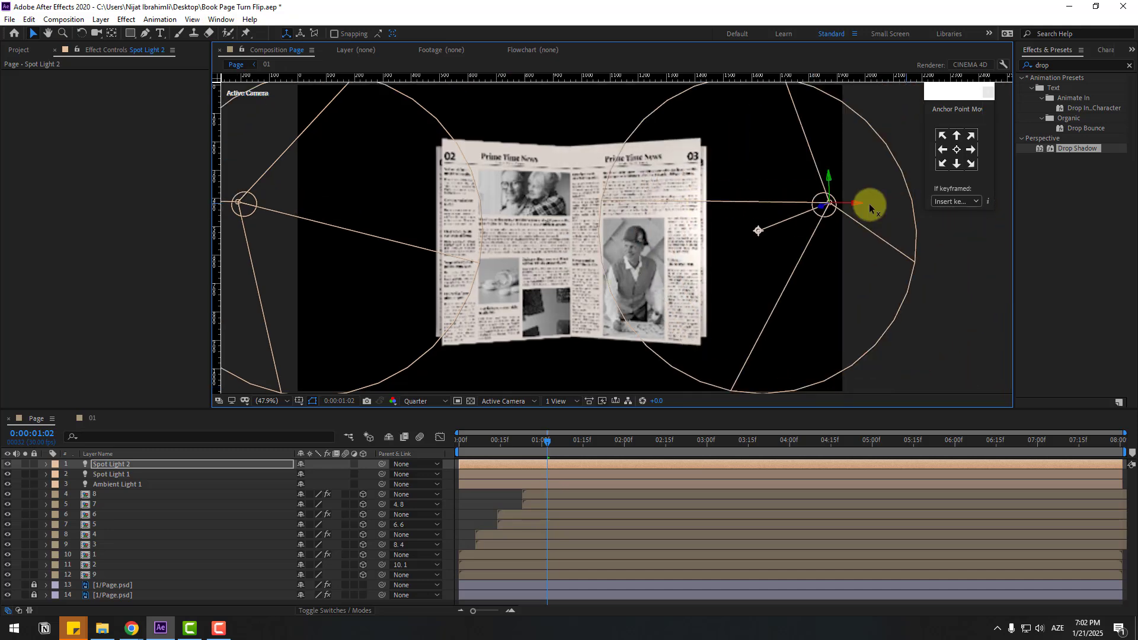
key(space)
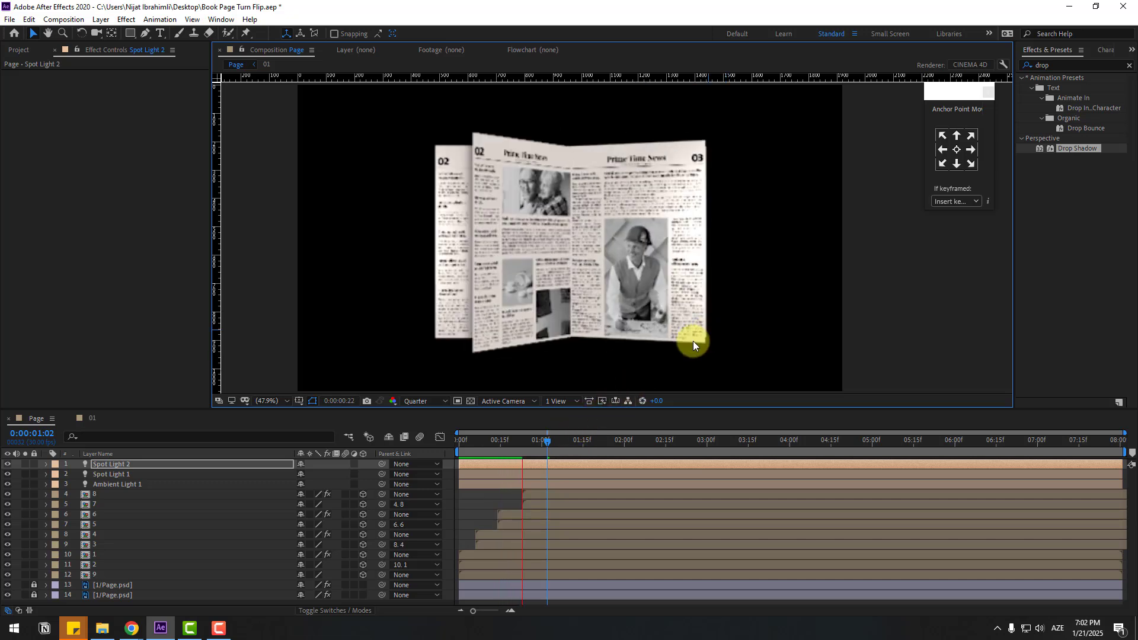
key(space)
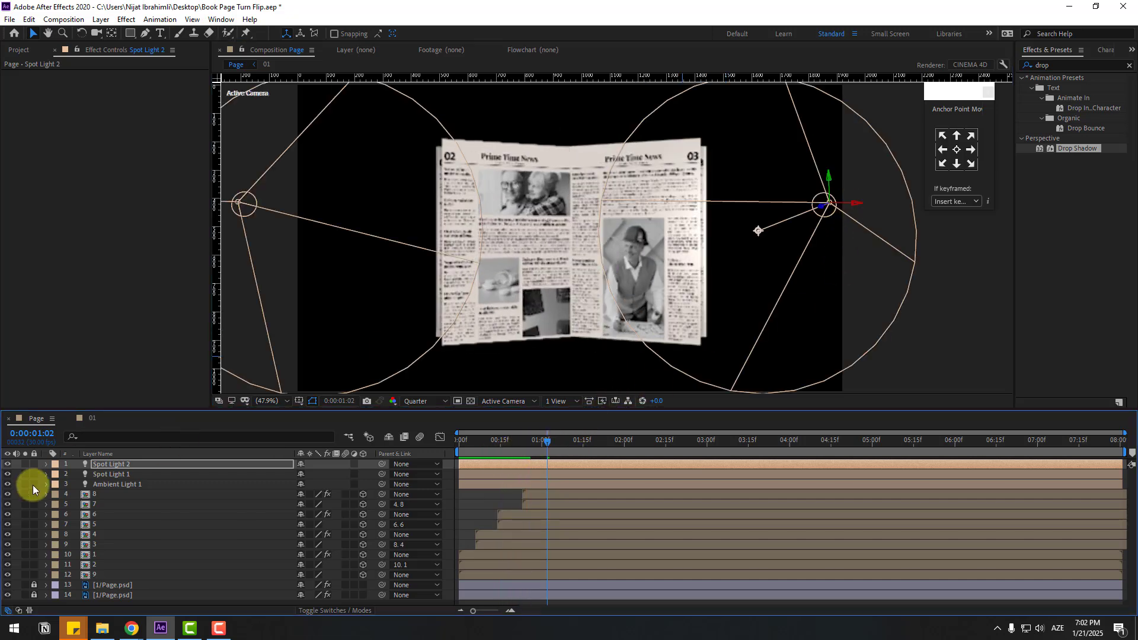
- Set Spot Light 2's intensity to 40% and scrub through the page turn
click(45, 464)
click(56, 485)
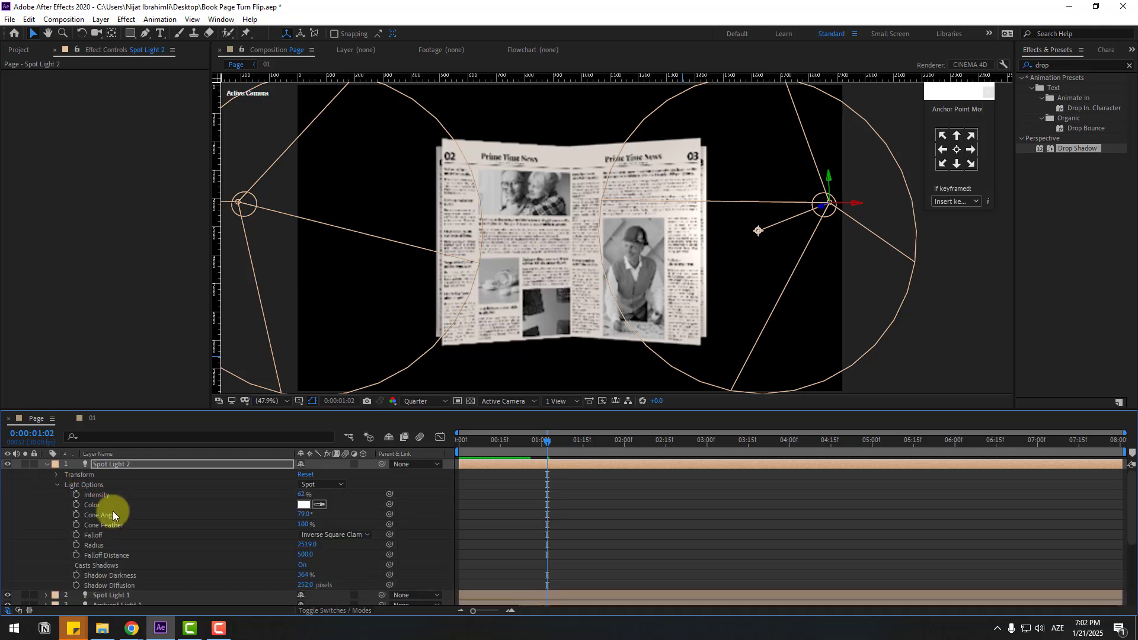
text(40)
key(Return)
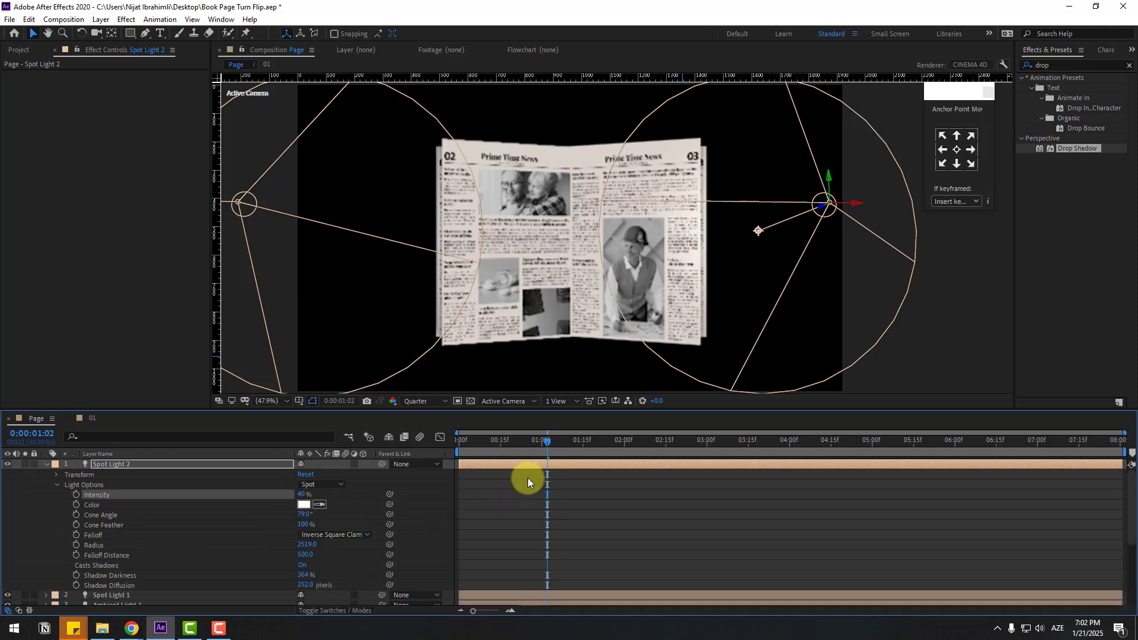
drag(474, 446, 566, 432)
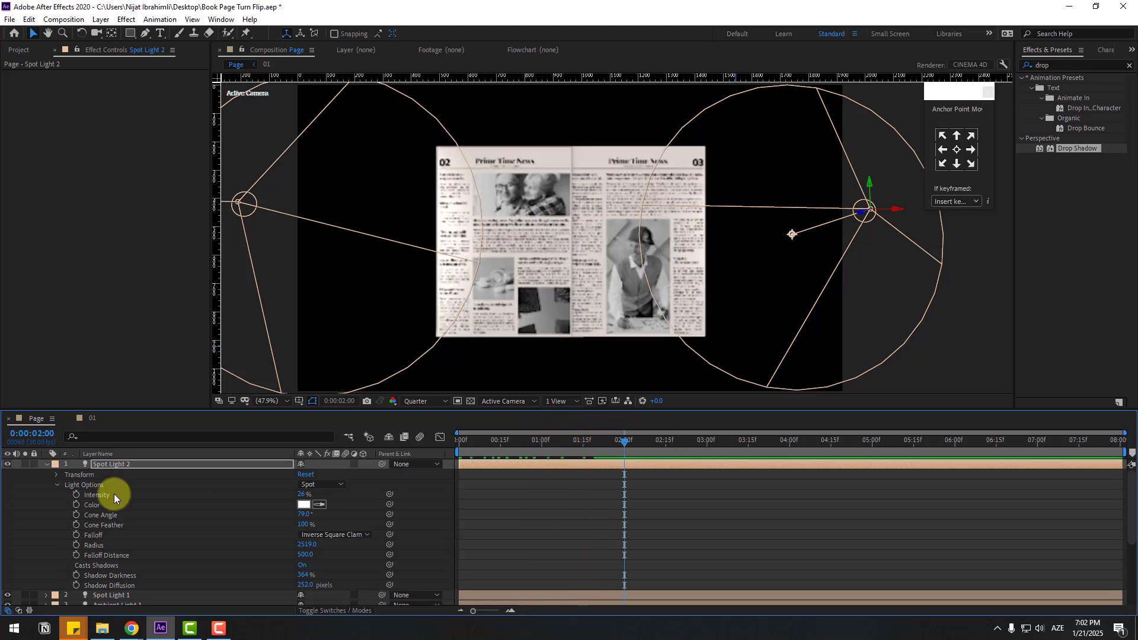
key(ctrl+grave)
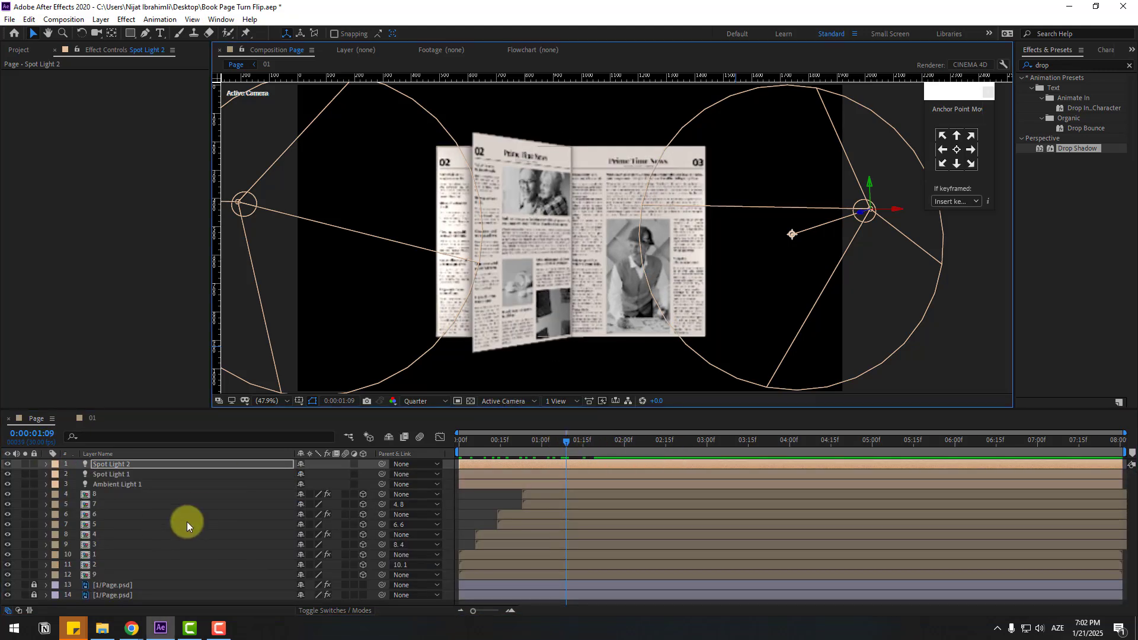
- Add Camera 1 to the composition with default settings
click(96, 19)
mouse_move(96, 32)
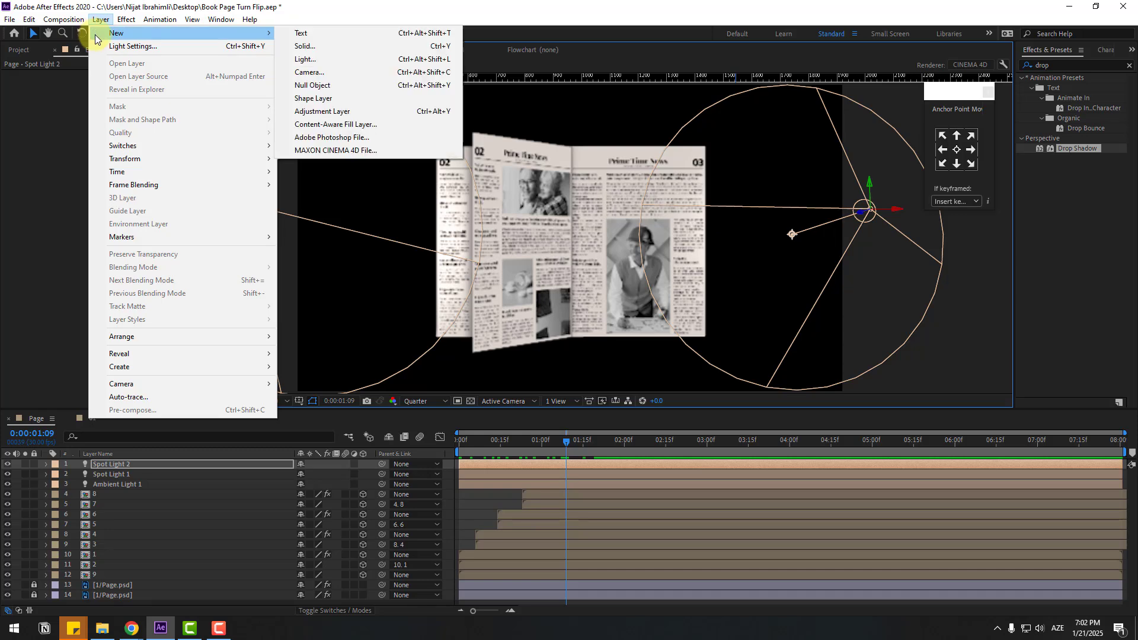
click(352, 74)
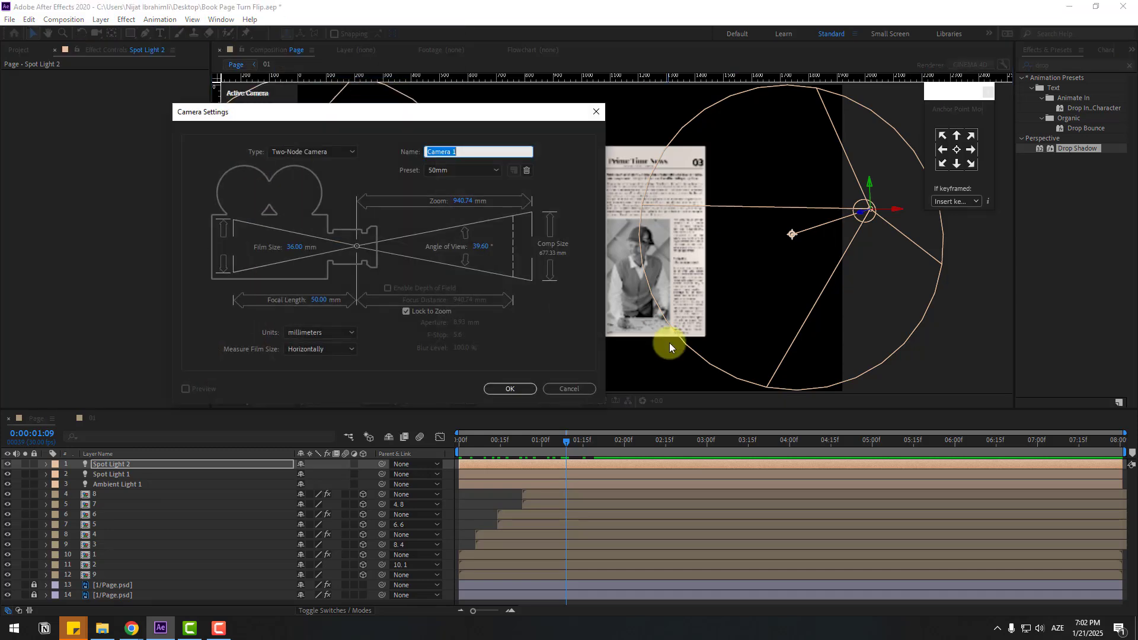
click(510, 389)
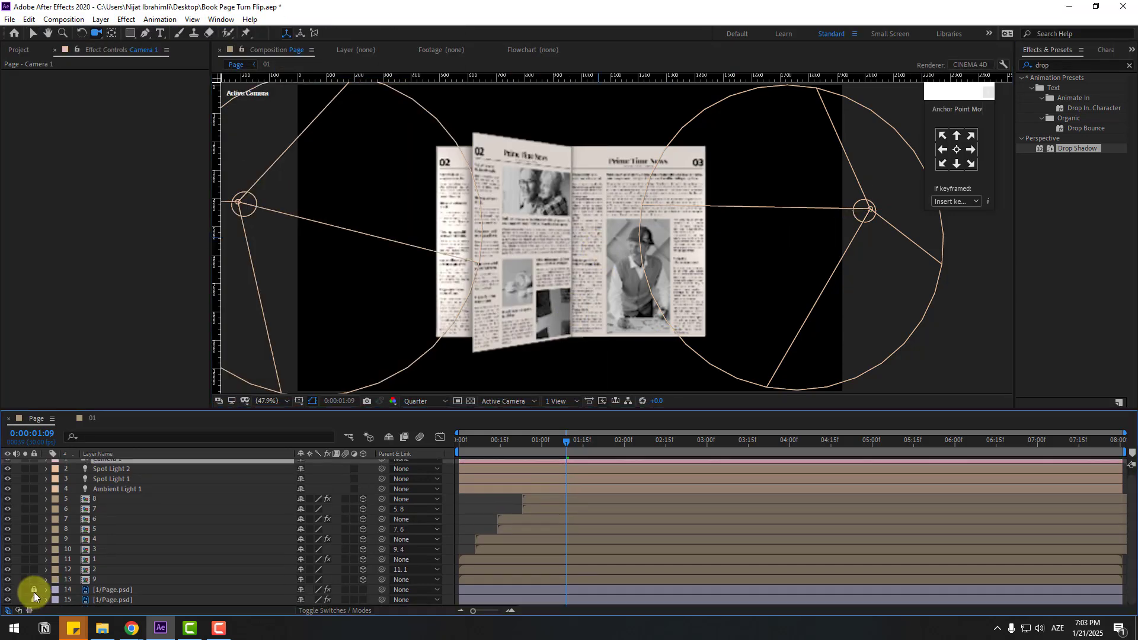
- Make both 1/Page.psd layers 3D and orbit the camera around the page
click(126, 593)
shift+click(123, 601)
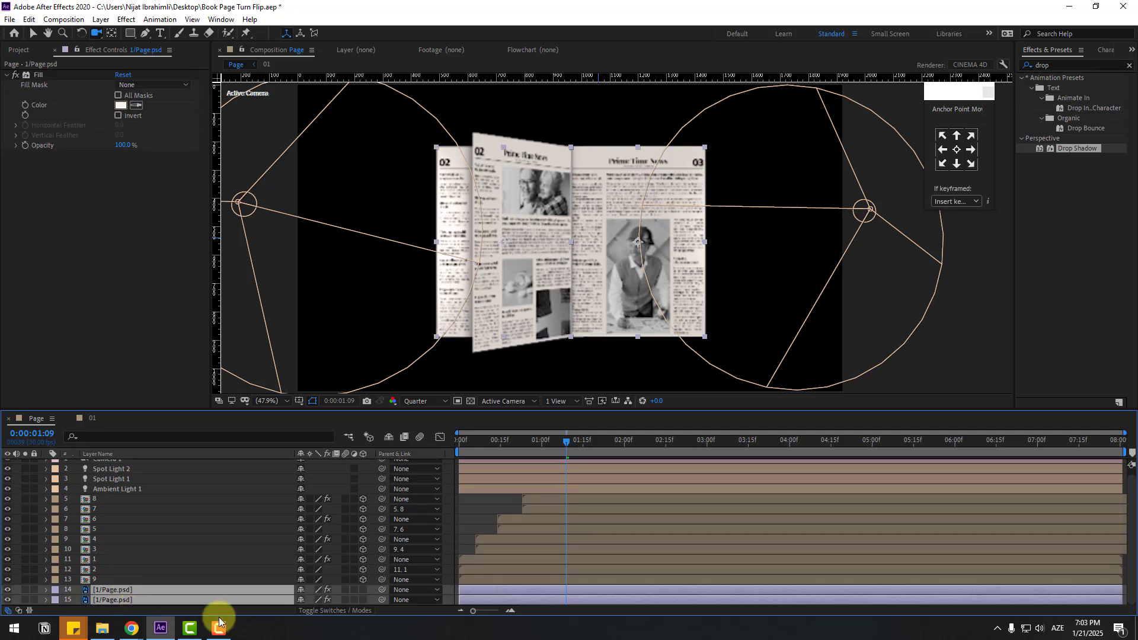
click(364, 589)
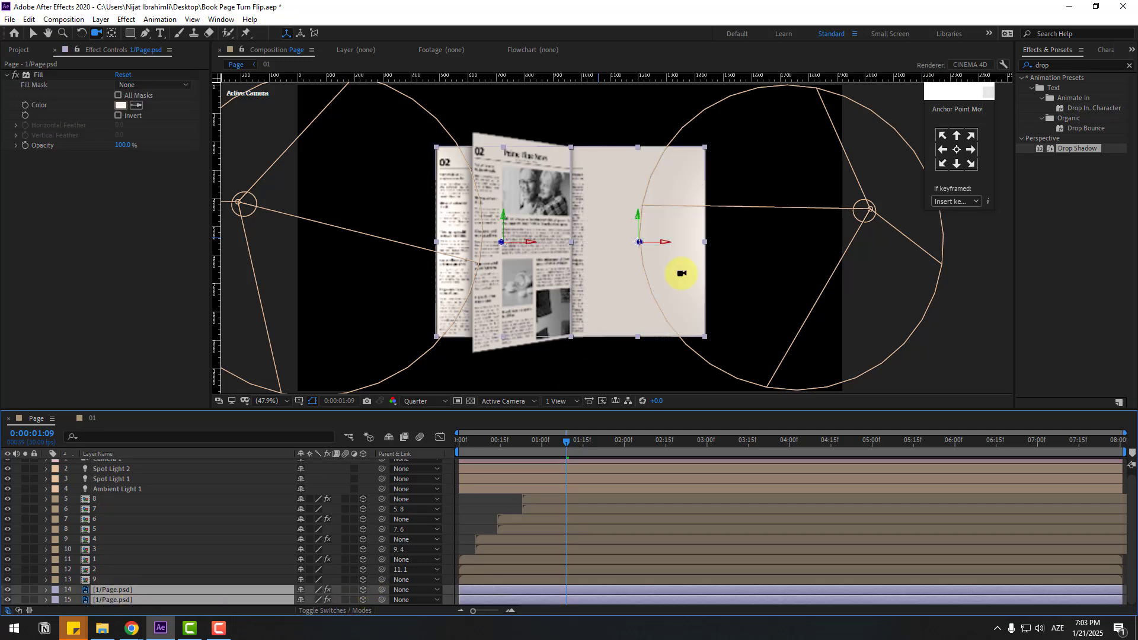
mouse_move(598, 263)
mouse_down()
mouse_move(603, 229)
mouse_move(599, 256)
mouse_up()
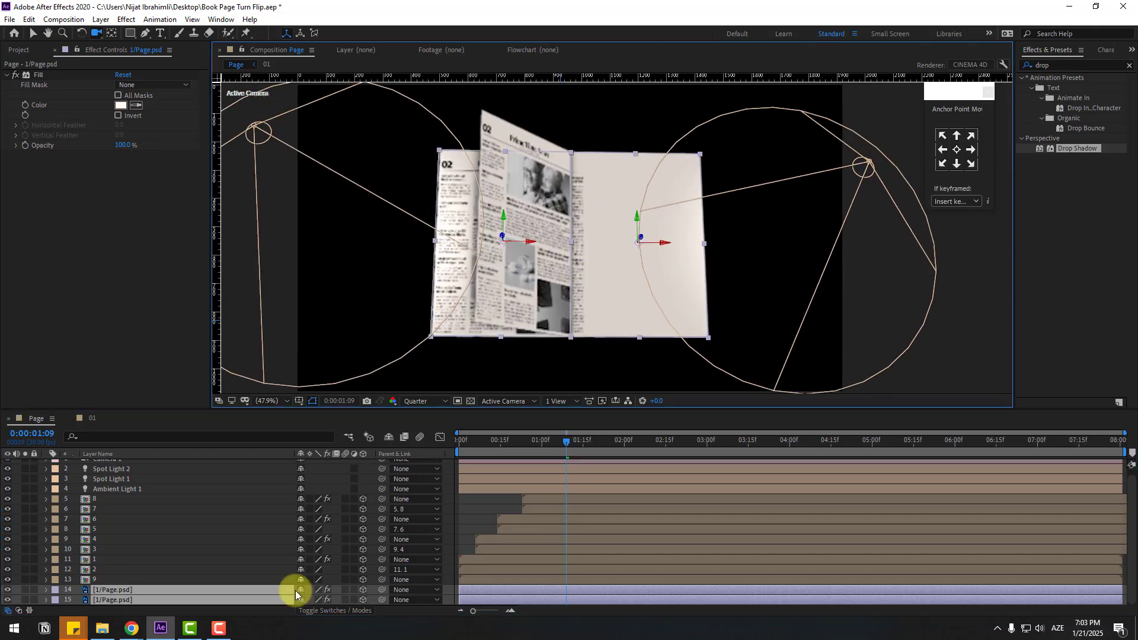
click(475, 526)
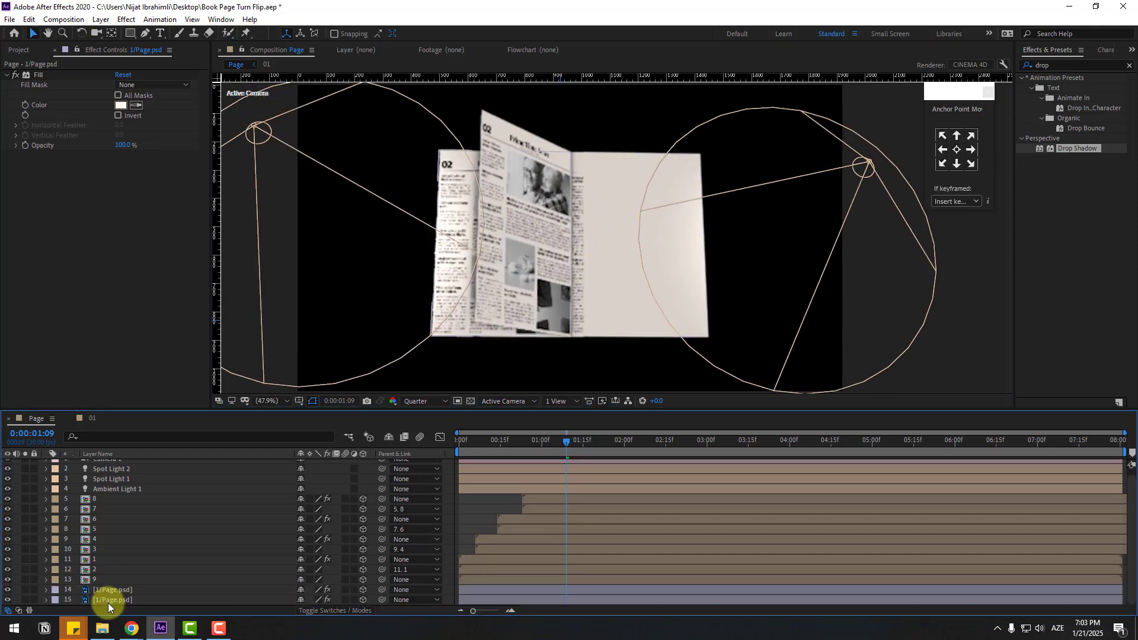
- Parent the bottom 1/Page.psd layer 15 to layer 14, then orbit to inspect the turn
click(107, 602)
drag(382, 600, 116, 592)
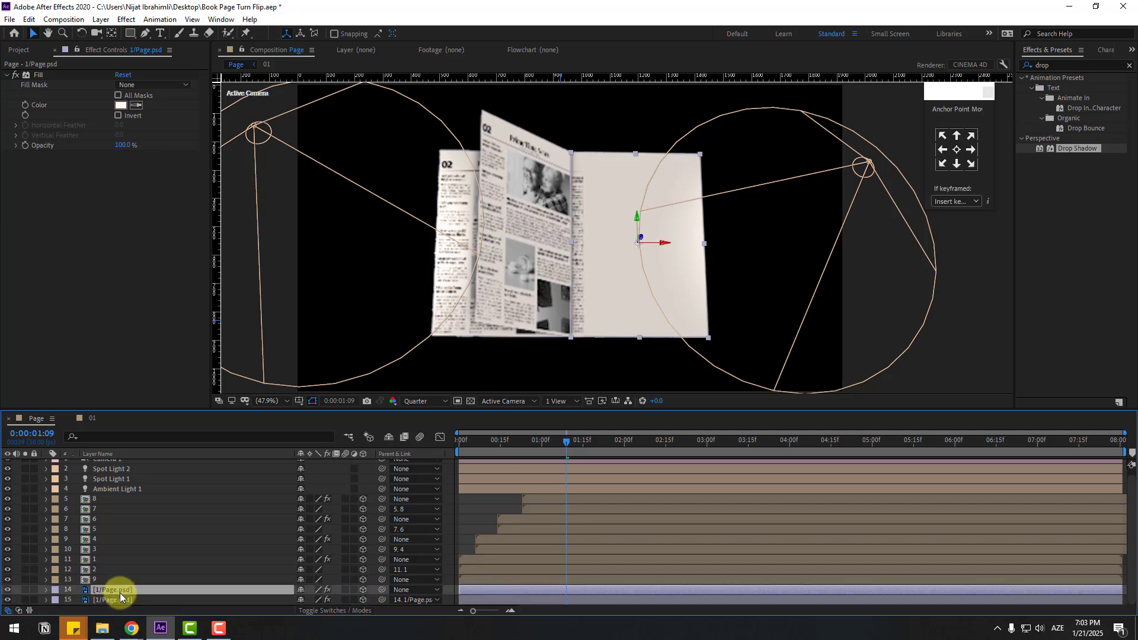
key(p)
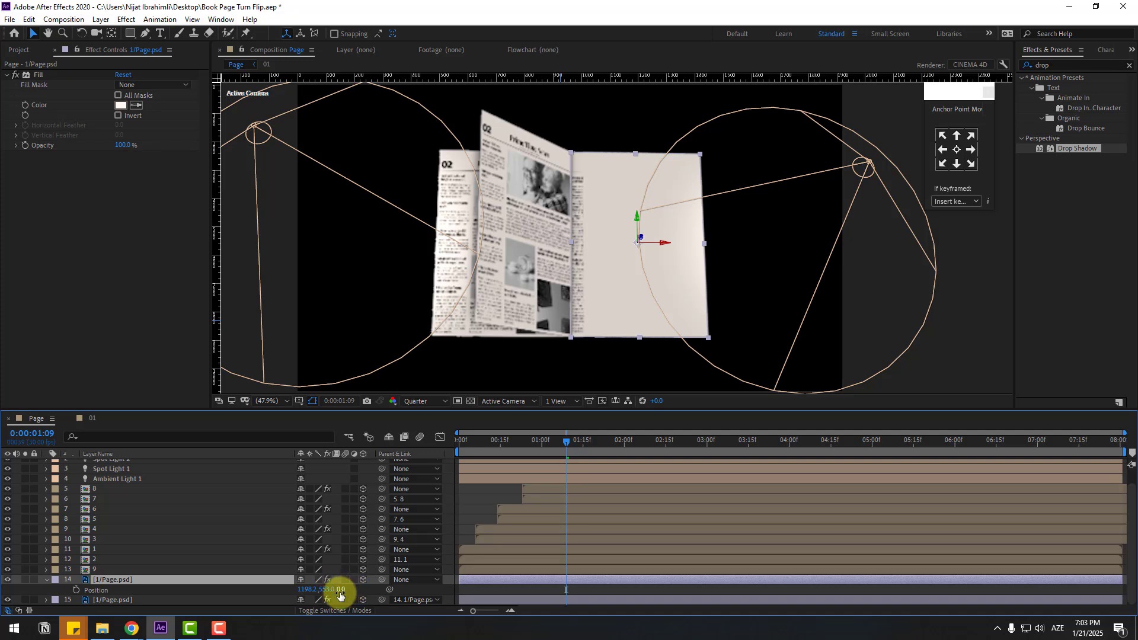
key(Return)
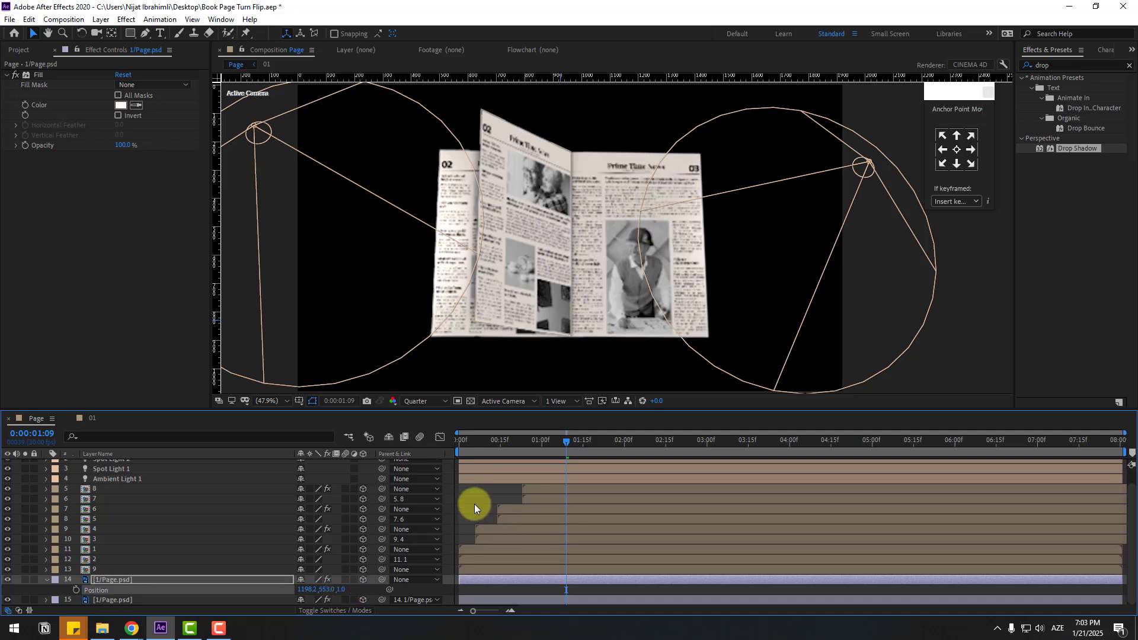
click(474, 505)
key(c)
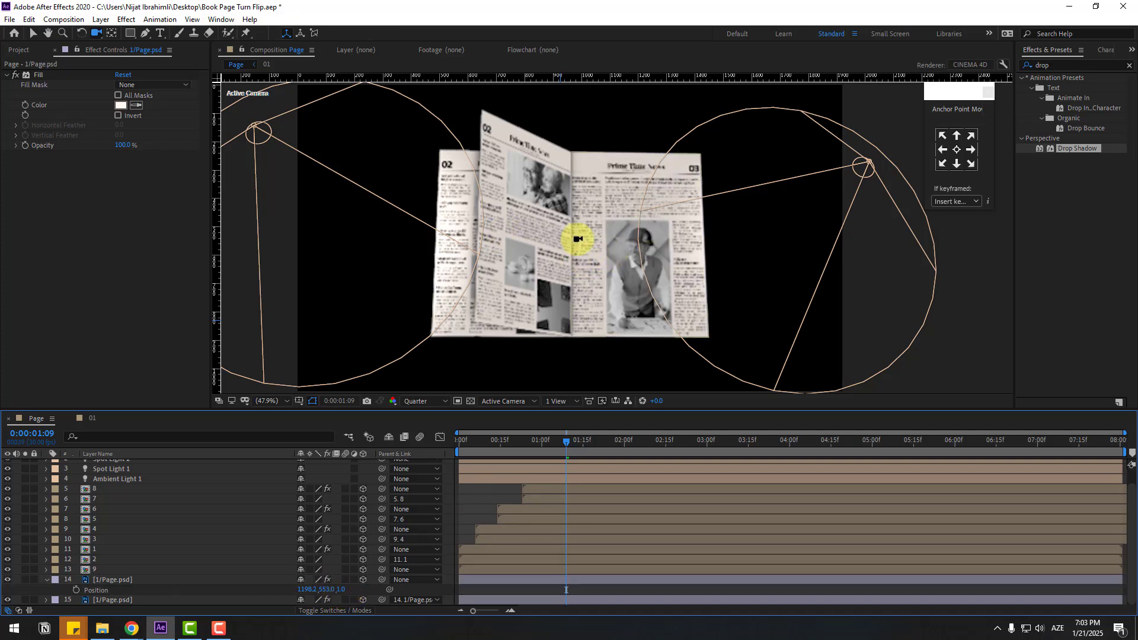
mouse_move(595, 242)
mouse_down()
mouse_move(604, 204)
mouse_move(621, 224)
mouse_move(609, 228)
mouse_up()
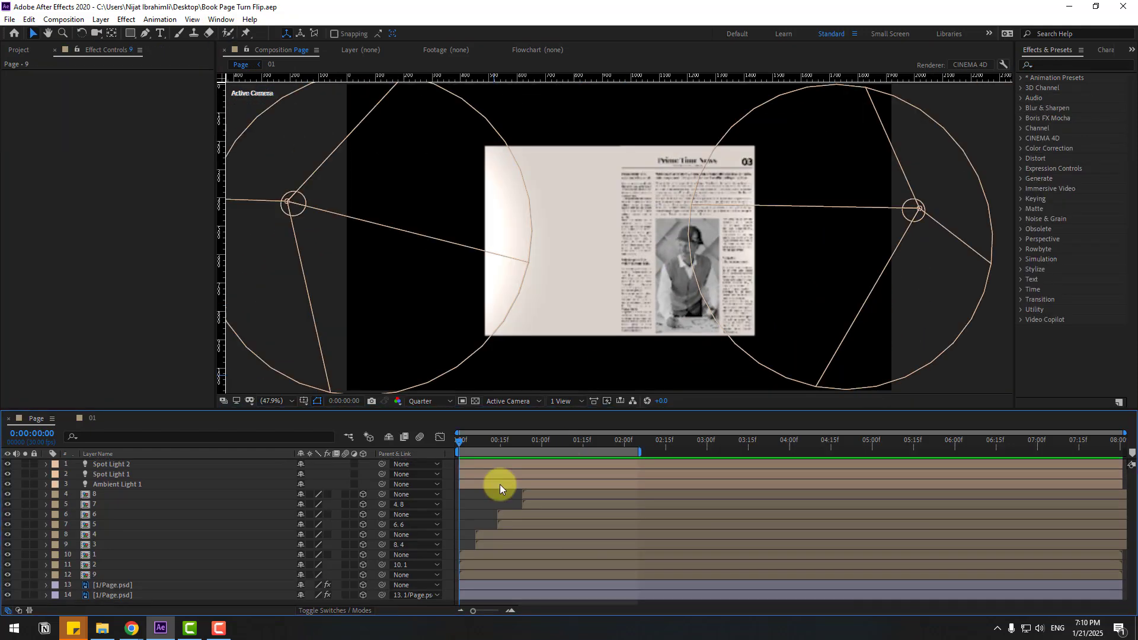
- Create a new solid named BG and move it to the bottom of the layer stack
click(100, 19)
mouse_move(105, 33)
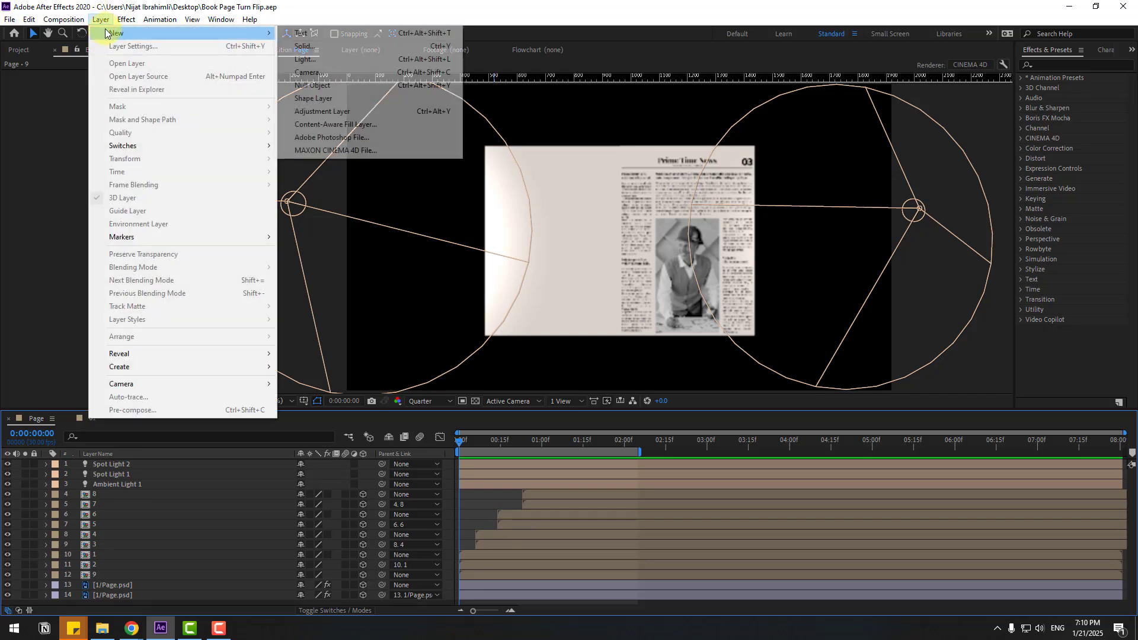
click(344, 46)
text(BG)
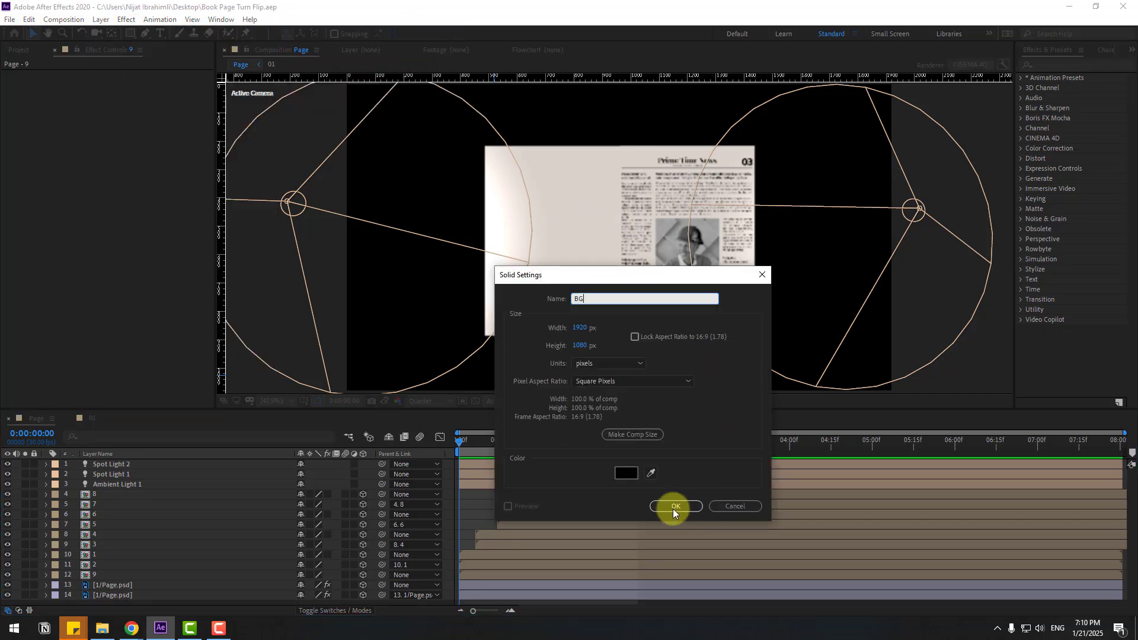
click(676, 505)
drag(105, 473, 115, 590)
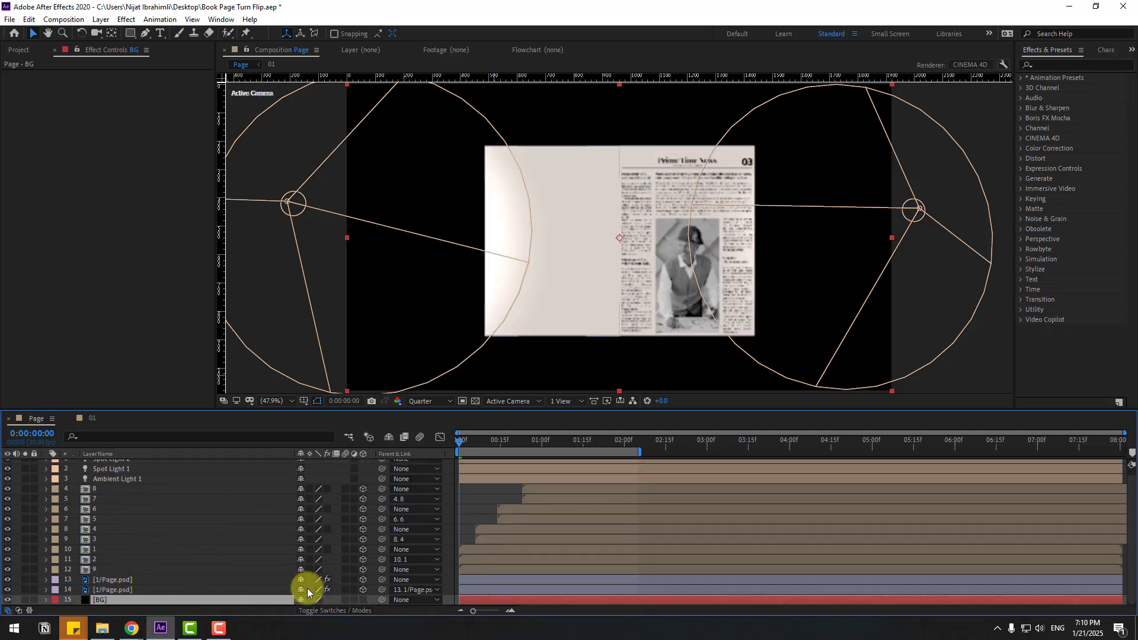
- Make BG a 3D layer with a Z position of 1
click(363, 600)
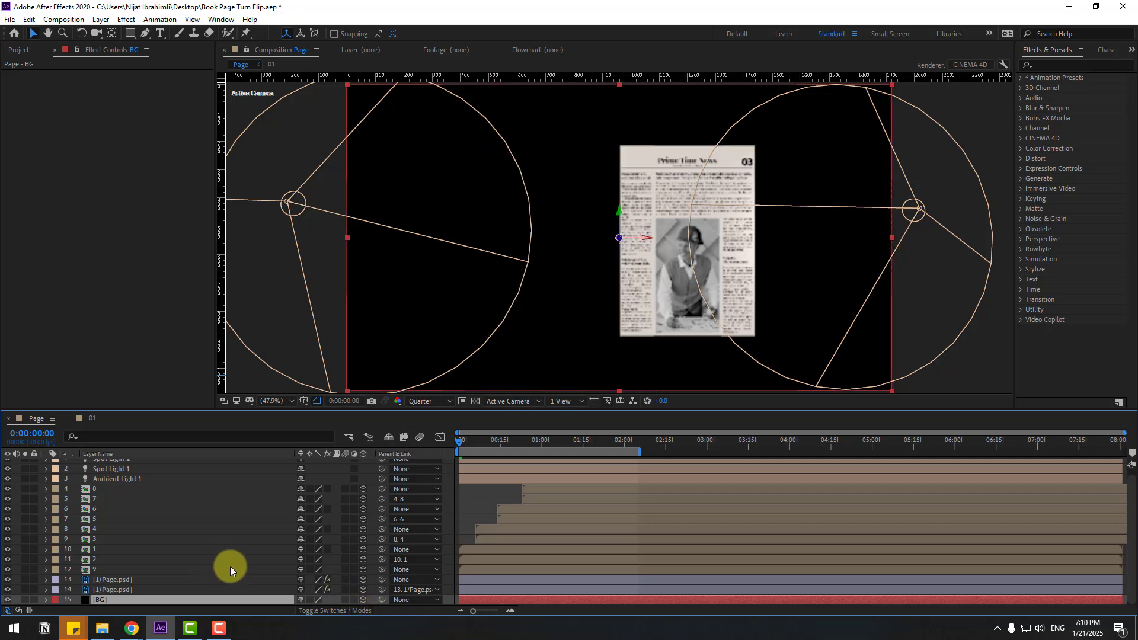
key(p)
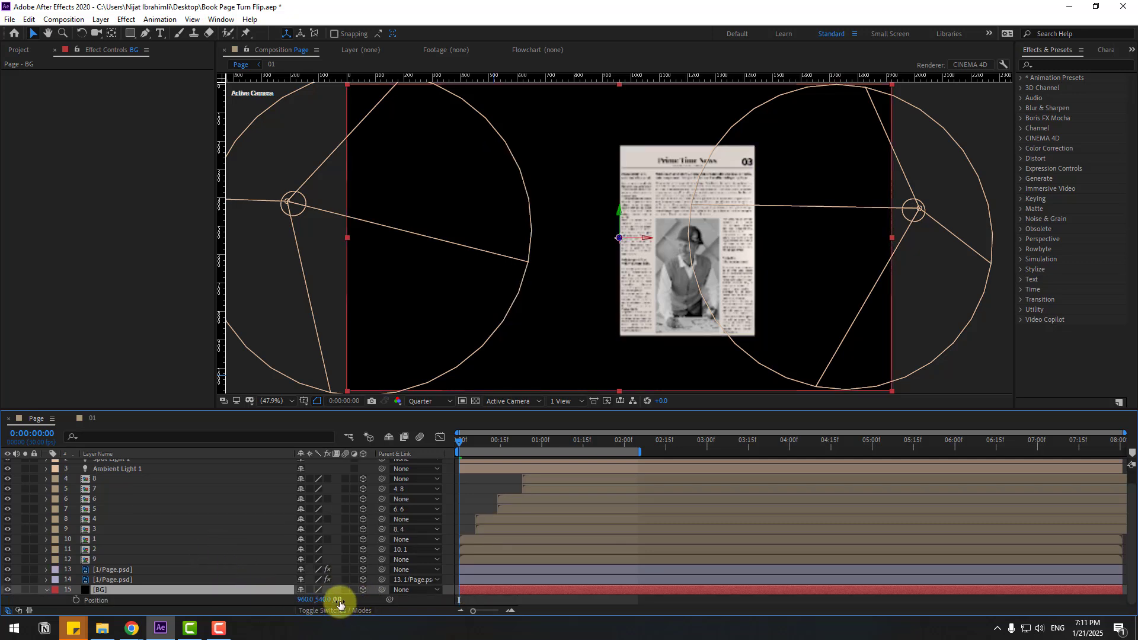
click(346, 603)
text(1)
key(Return)
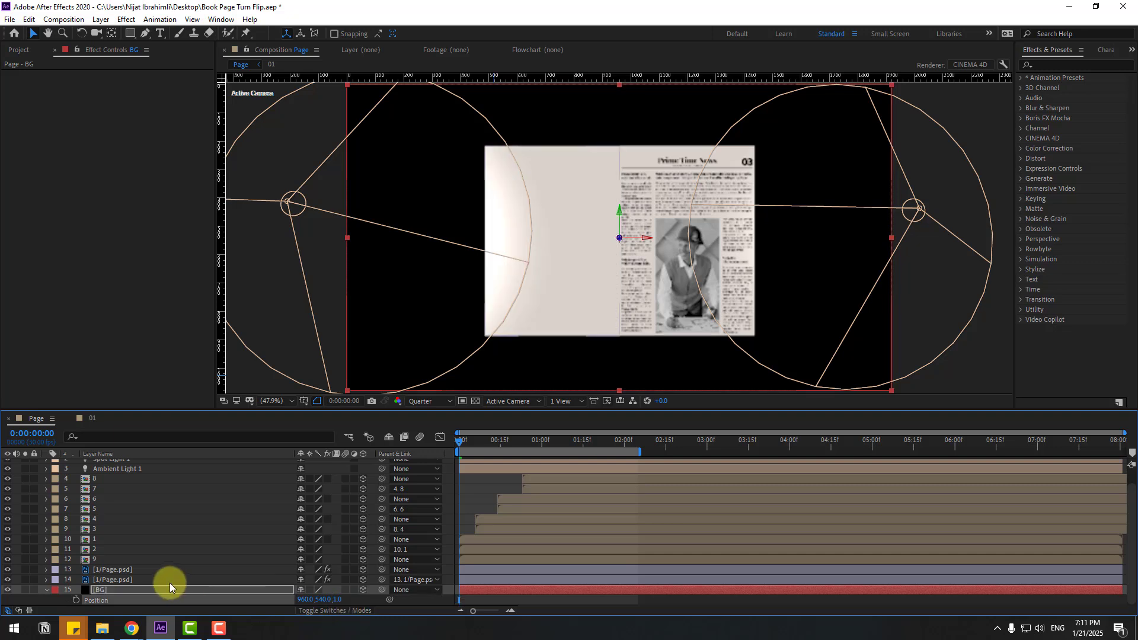
- Scale the BG layer to 500%
click(203, 588)
key(s)
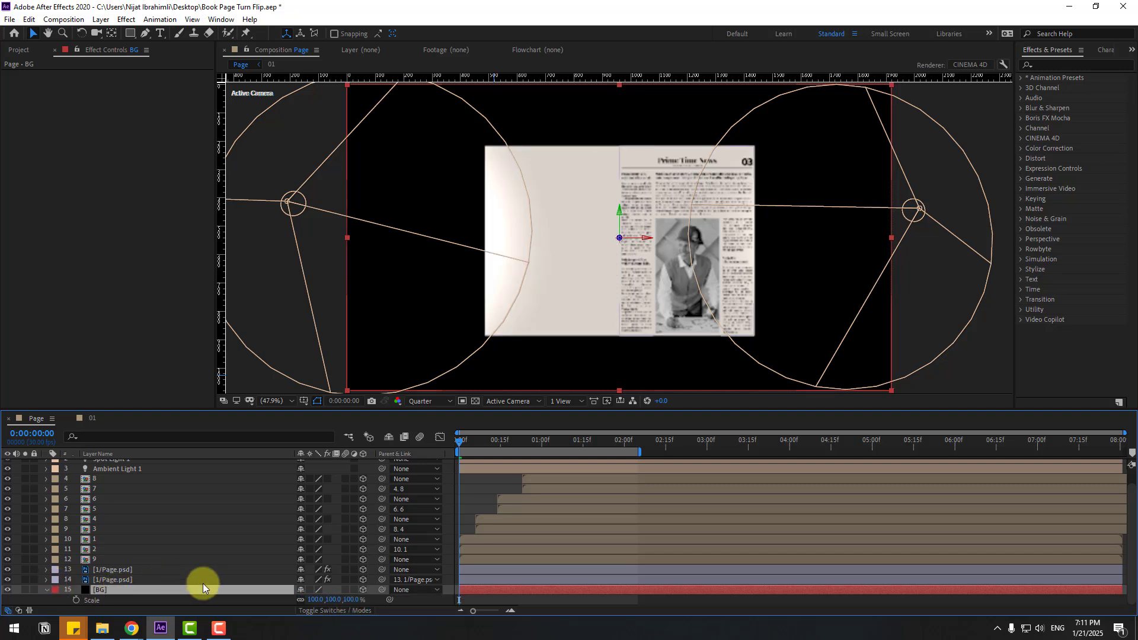
click(317, 601)
text(3)
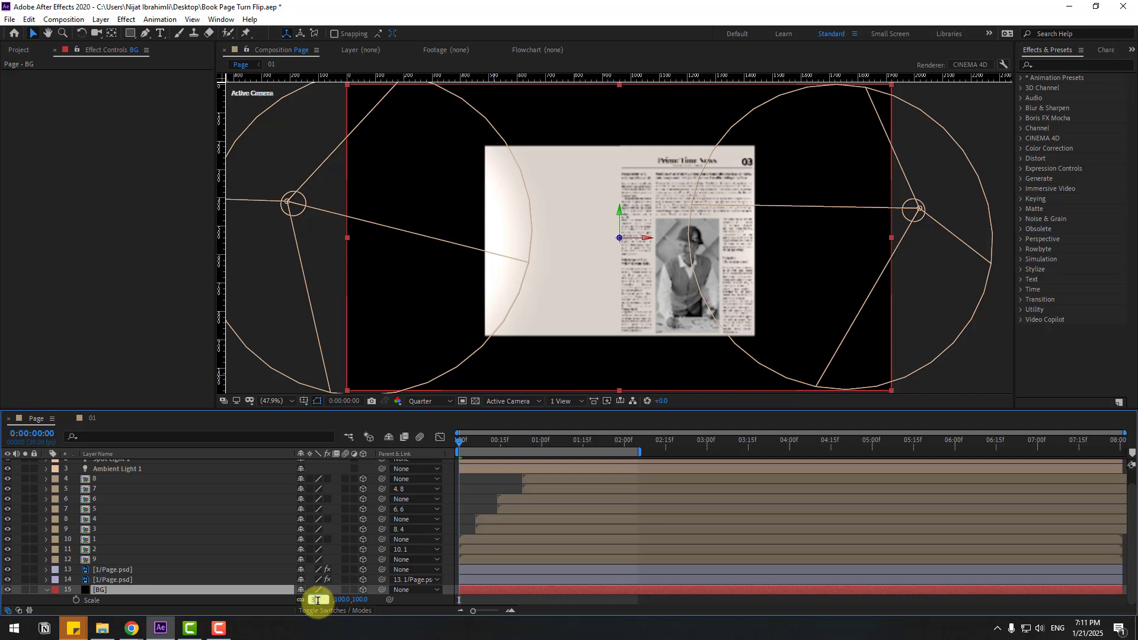
text(00)
key(Return)
click(319, 601)
text(5)
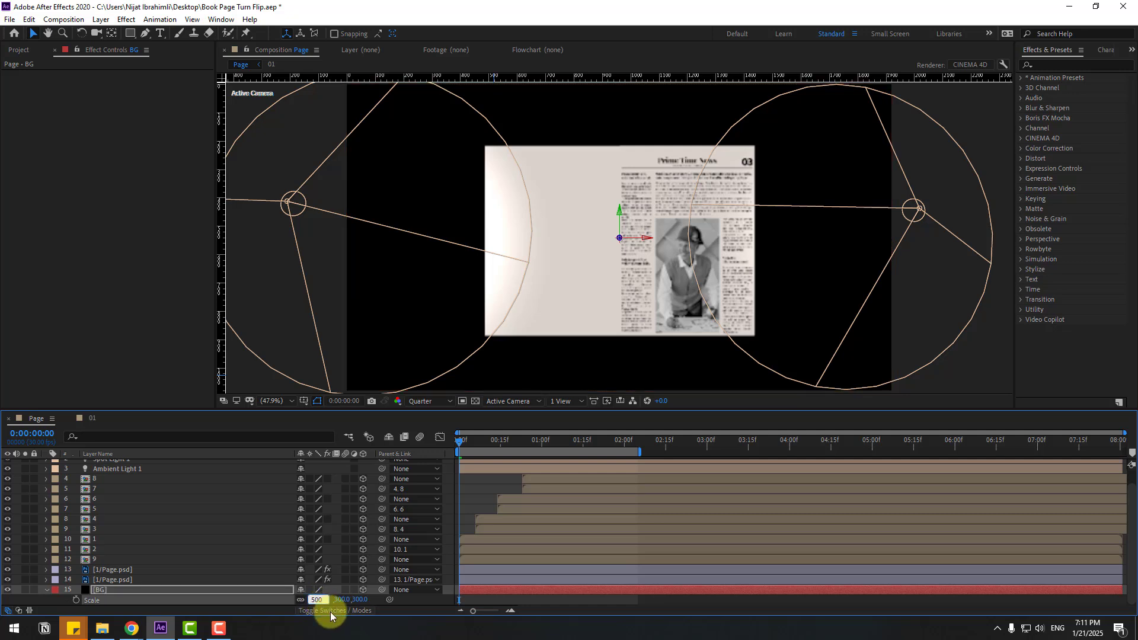
key(Return)
click(51, 597)
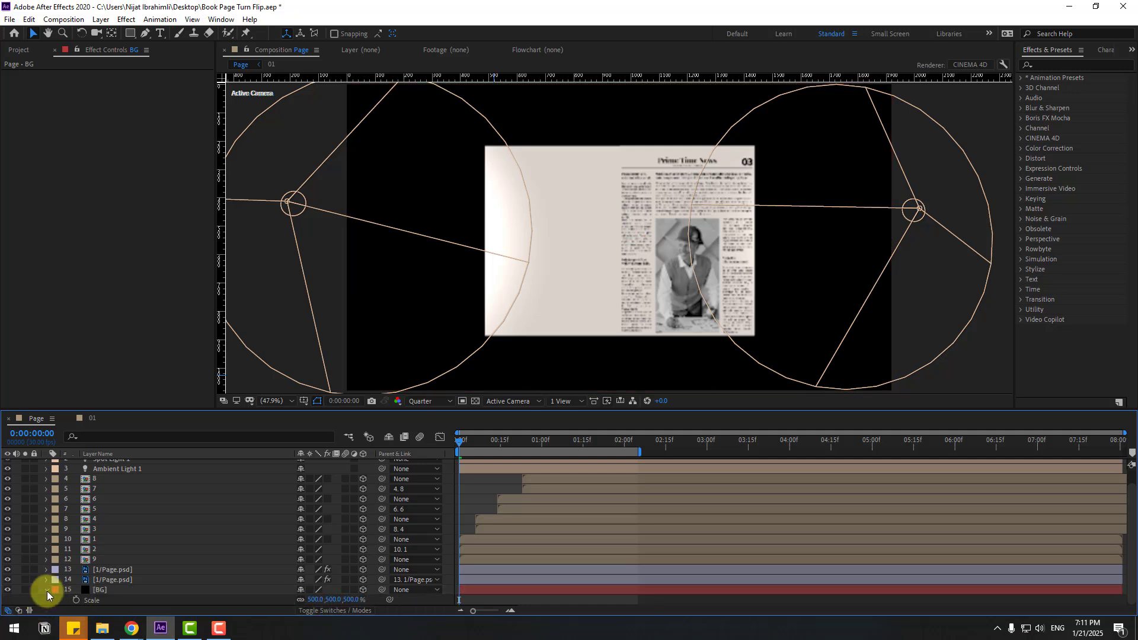
click(47, 591)
- Apply a Fill effect to BG with a dark grey colour (1C1C1C)
click(1078, 66)
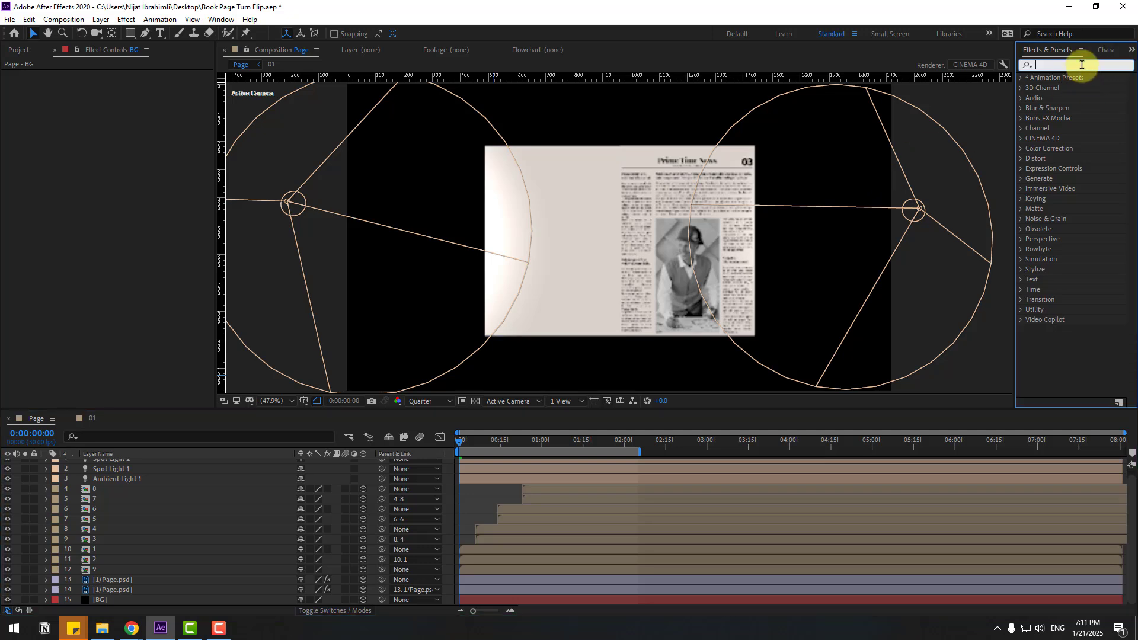
text(fill)
click(1064, 138)
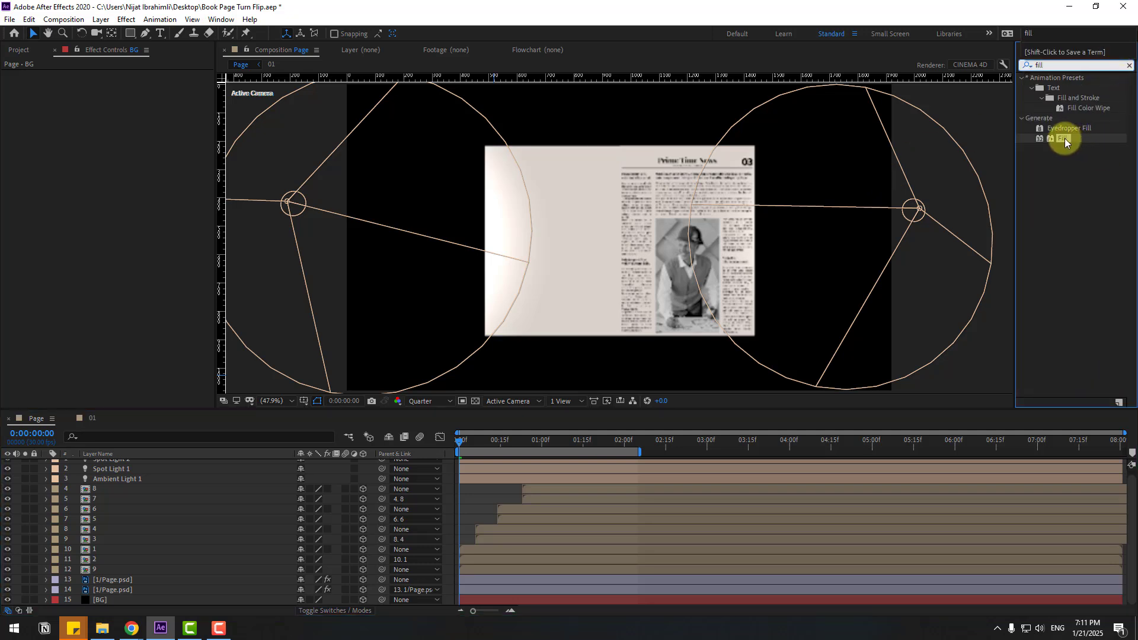
drag(1065, 141, 97, 597)
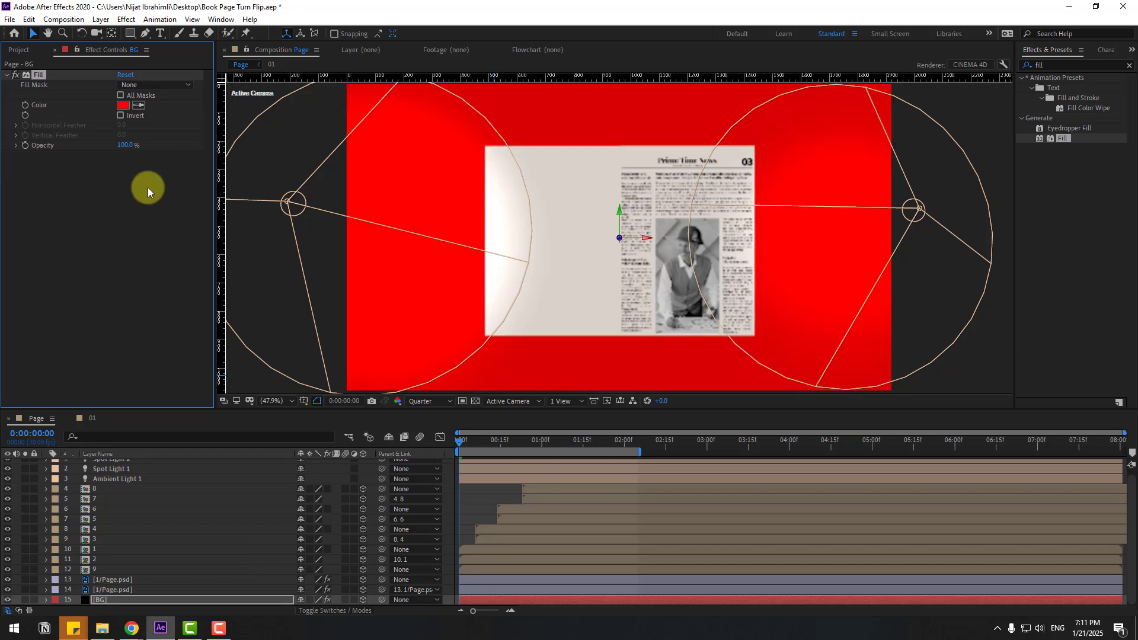
click(123, 105)
drag(358, 551, 322, 576)
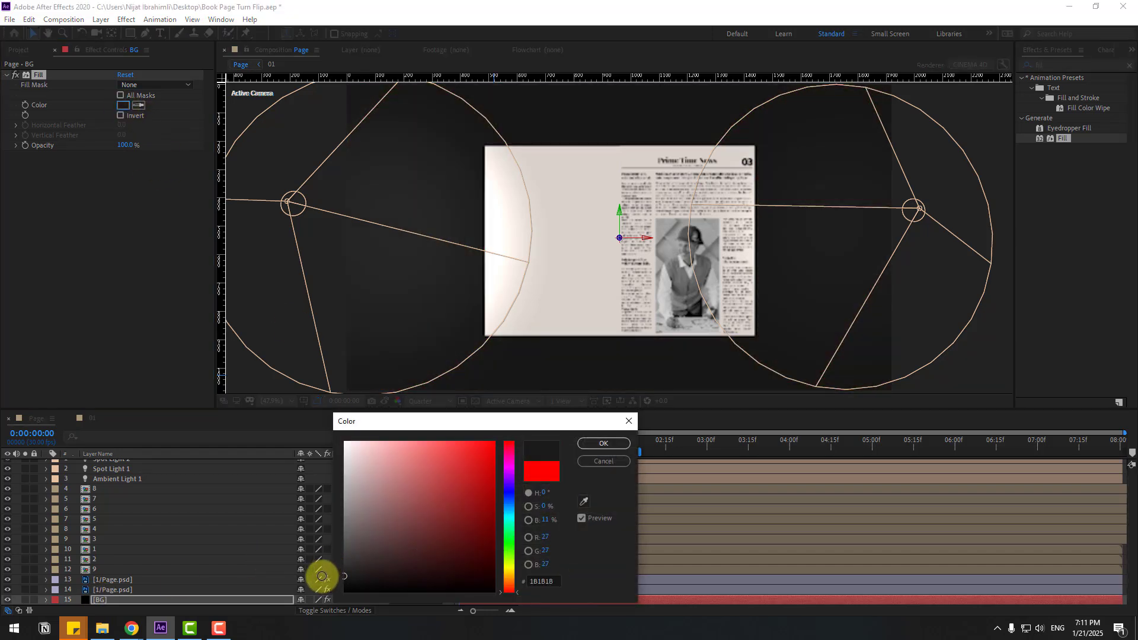
click(603, 443)
scroll(192, 522, up, 1)
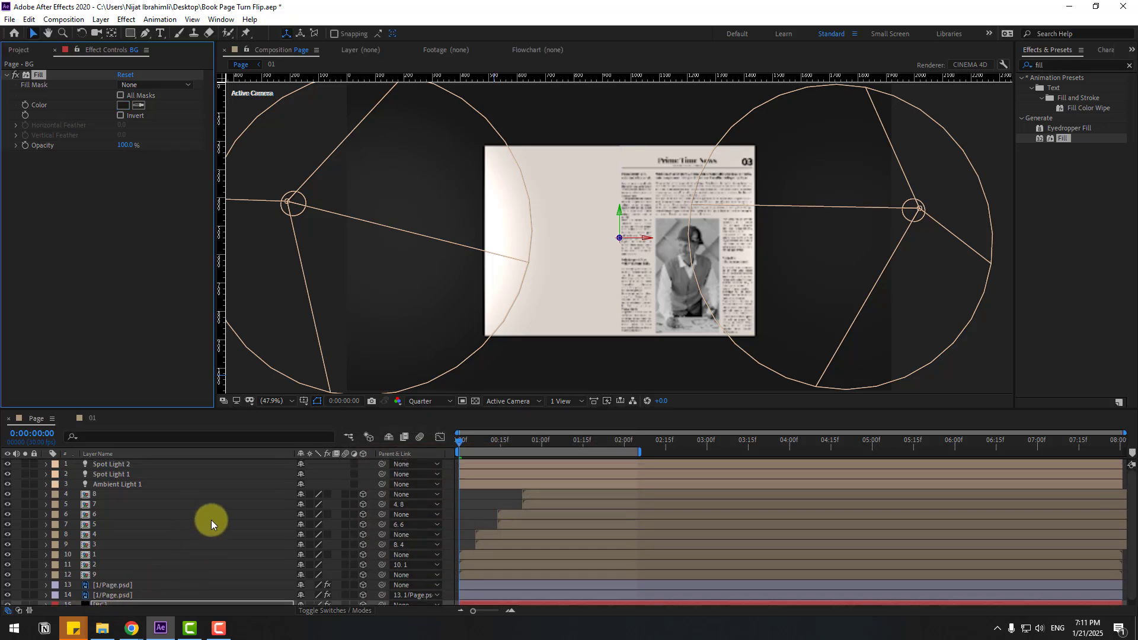
- Add a new Camera 1 to the composition with default settings
click(108, 466)
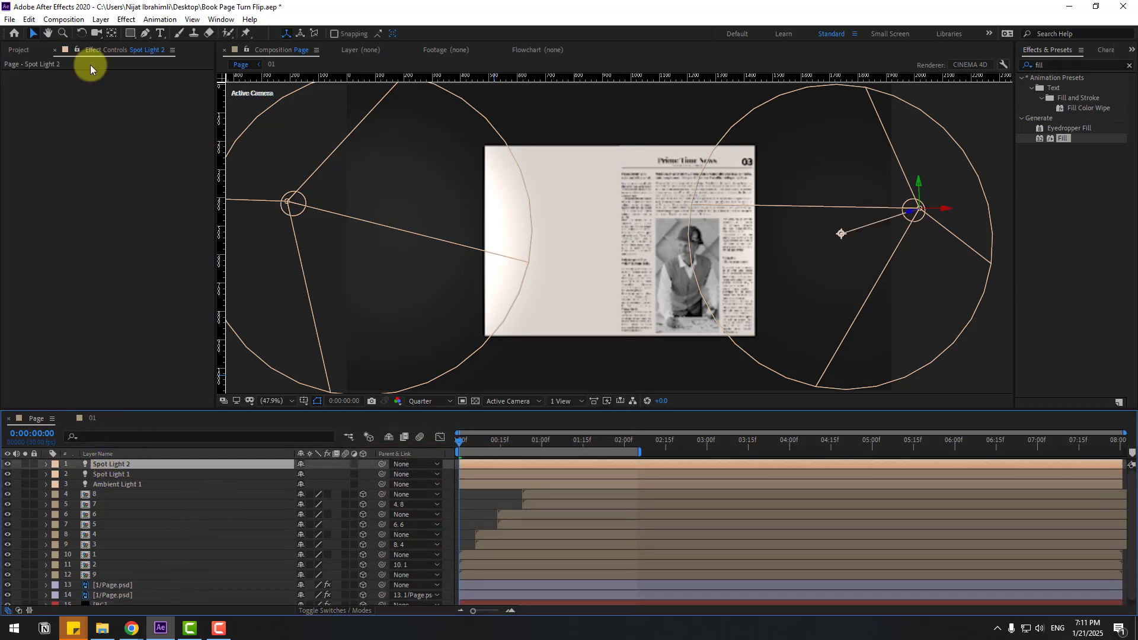
click(101, 19)
mouse_move(268, 35)
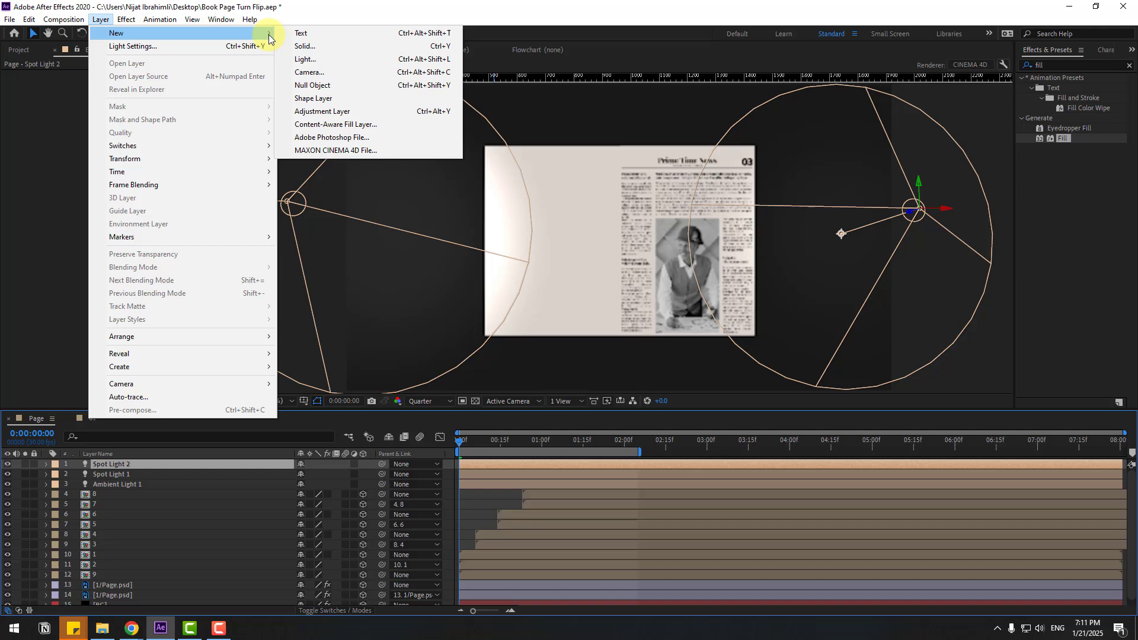
click(336, 73)
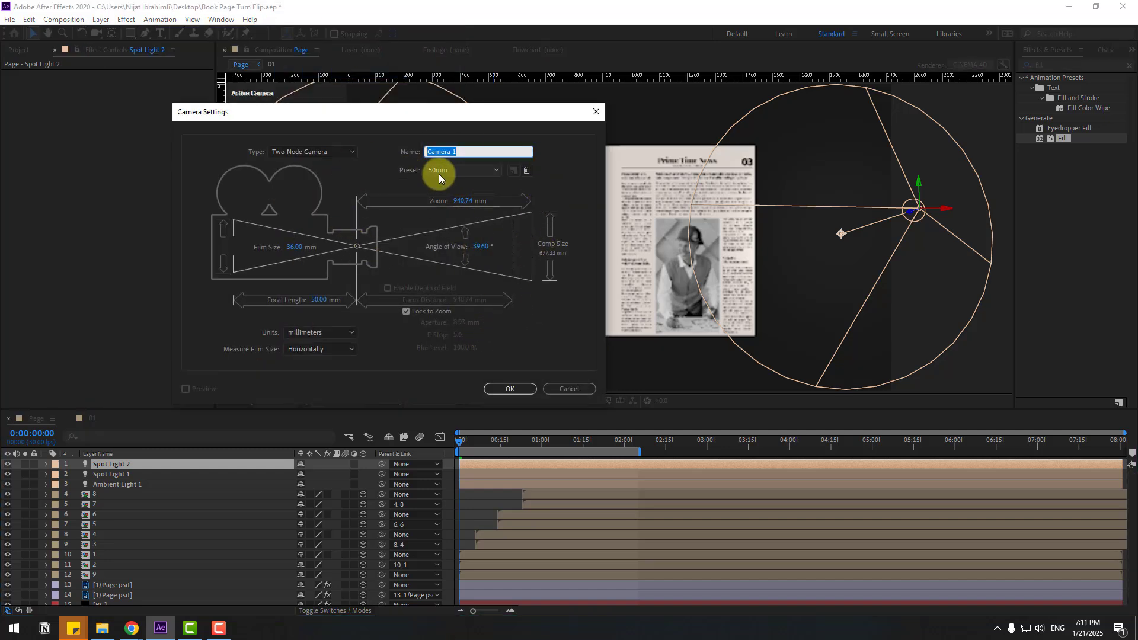
click(520, 394)
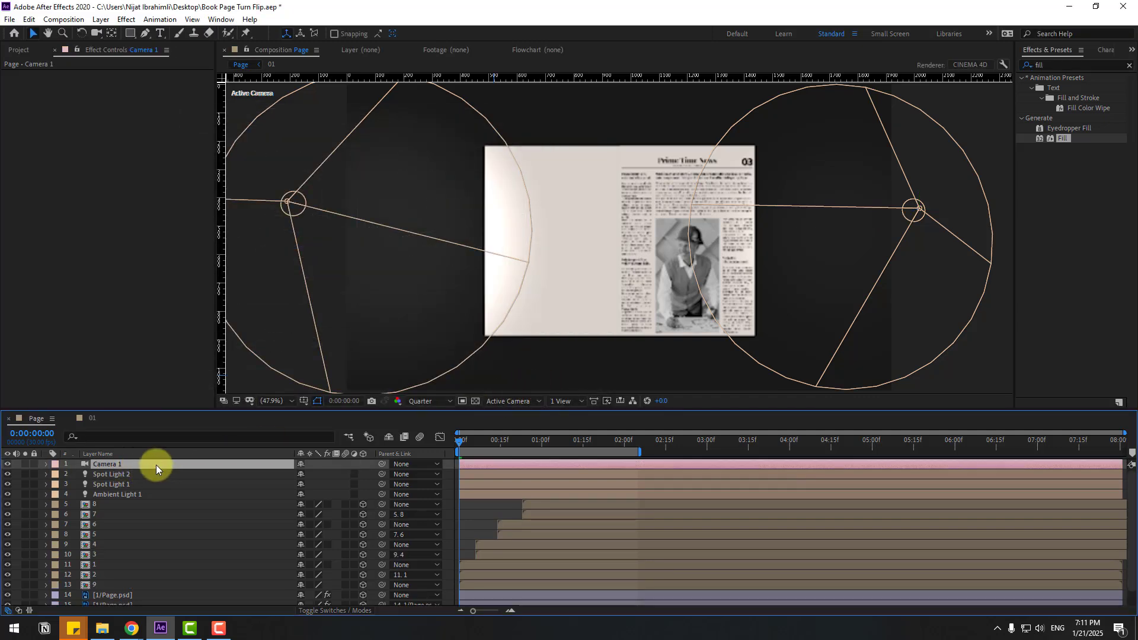
- Create an orbit null for Camera 1, parenting it to Camera 1 Orbit Null
right_click(105, 466)
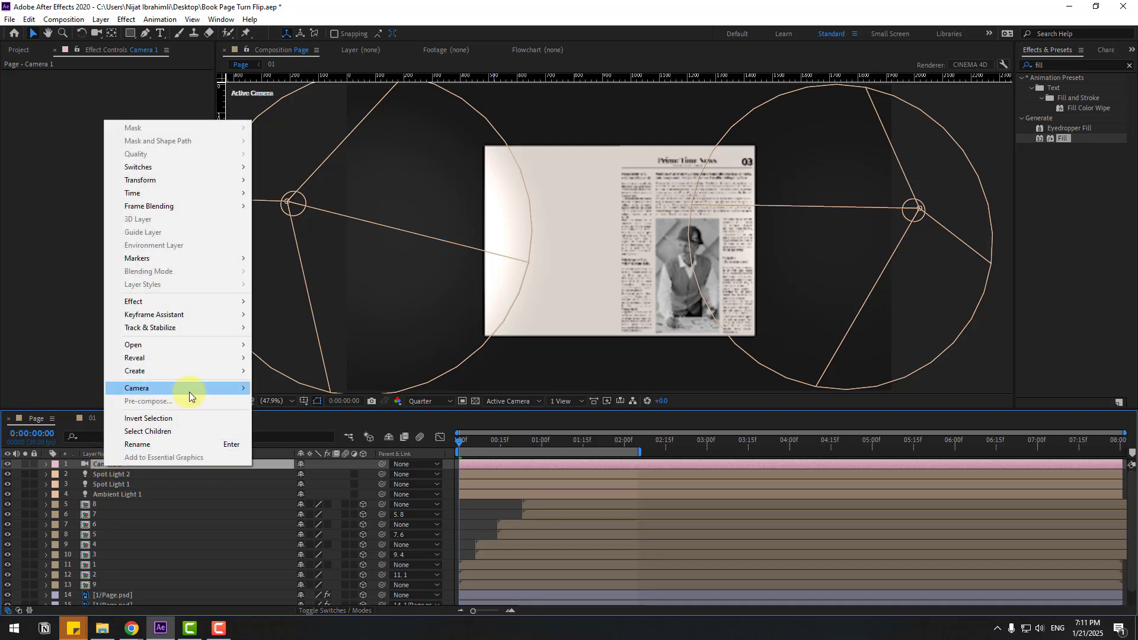
mouse_move(193, 387)
click(296, 406)
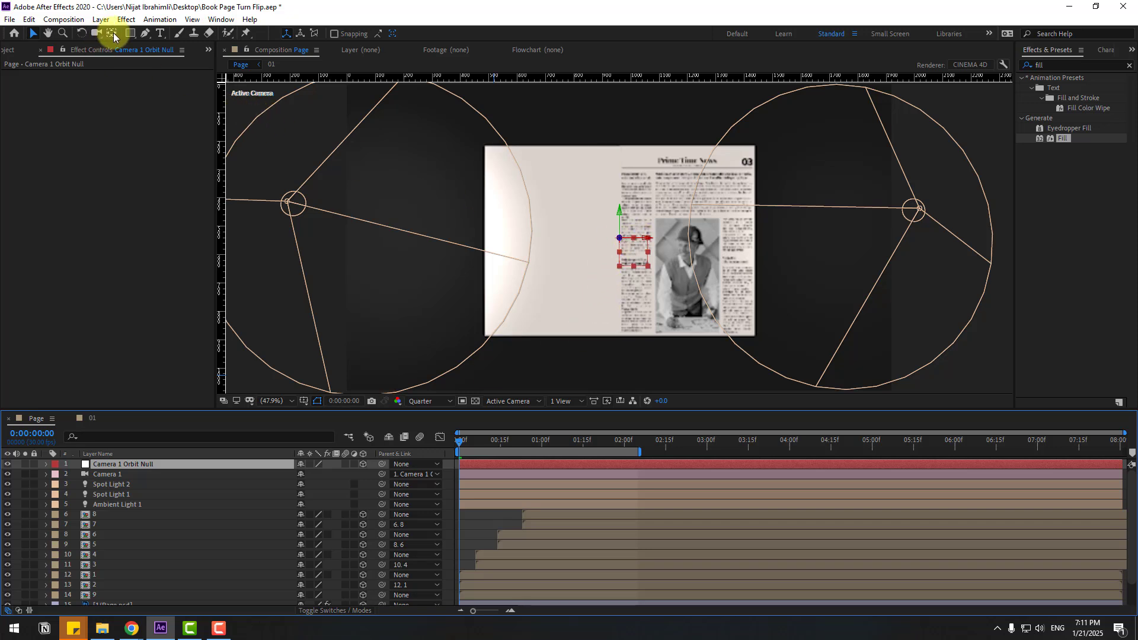
- Centre the orbit null's anchor point and rotate it 52° X, 34° Y, 19° Z
key(ctrl+alt+Home)
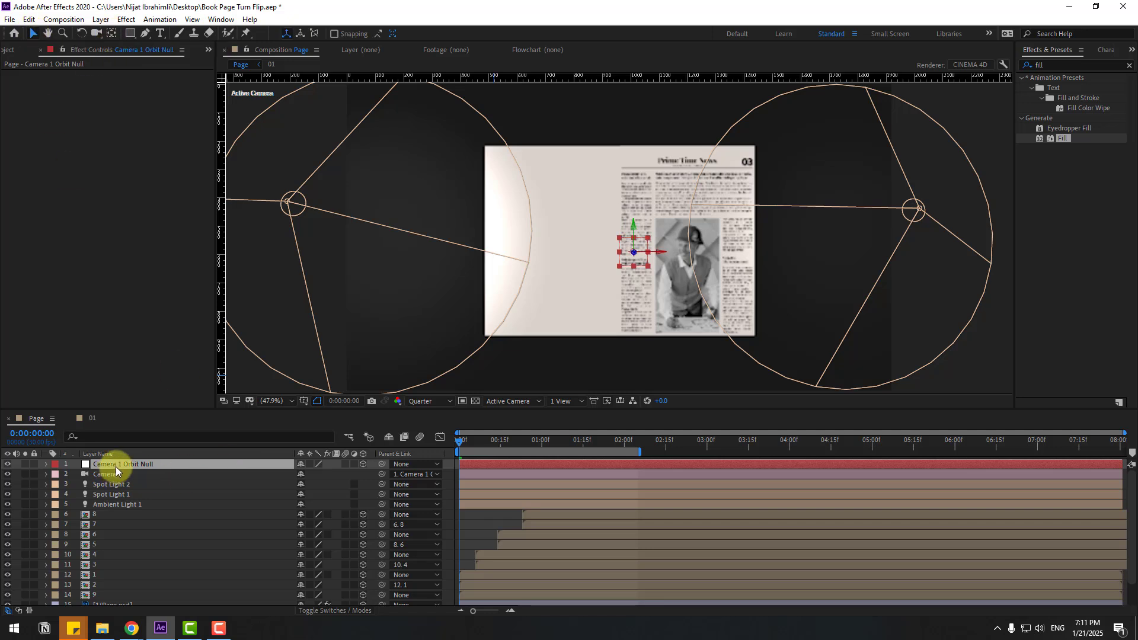
key(r)
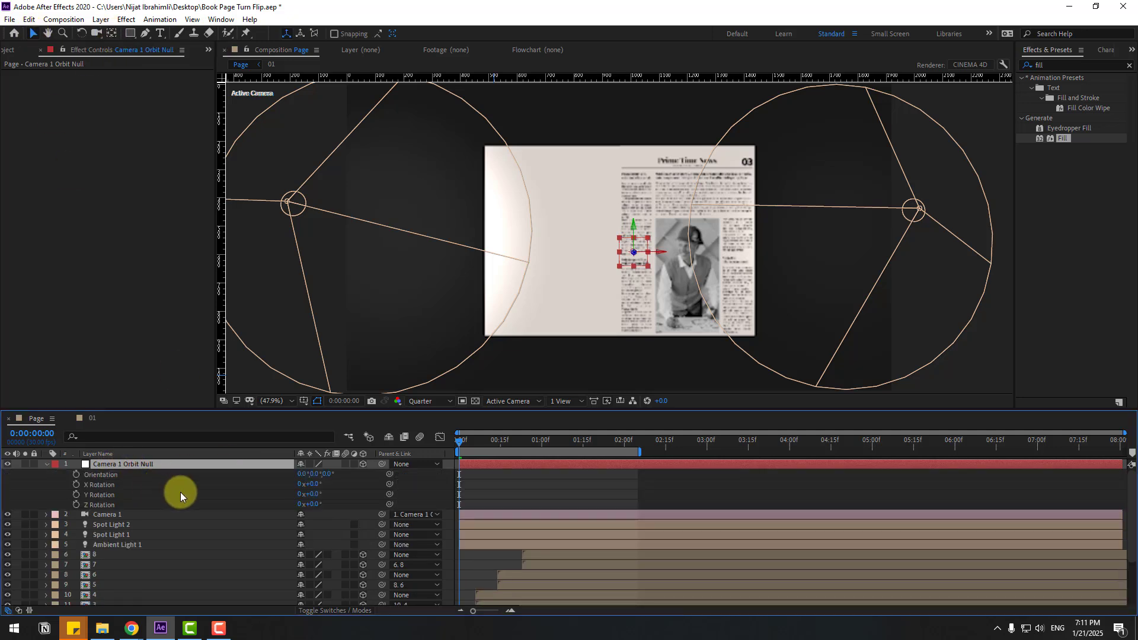
drag(317, 486, 327, 508)
click(323, 494)
click(315, 505)
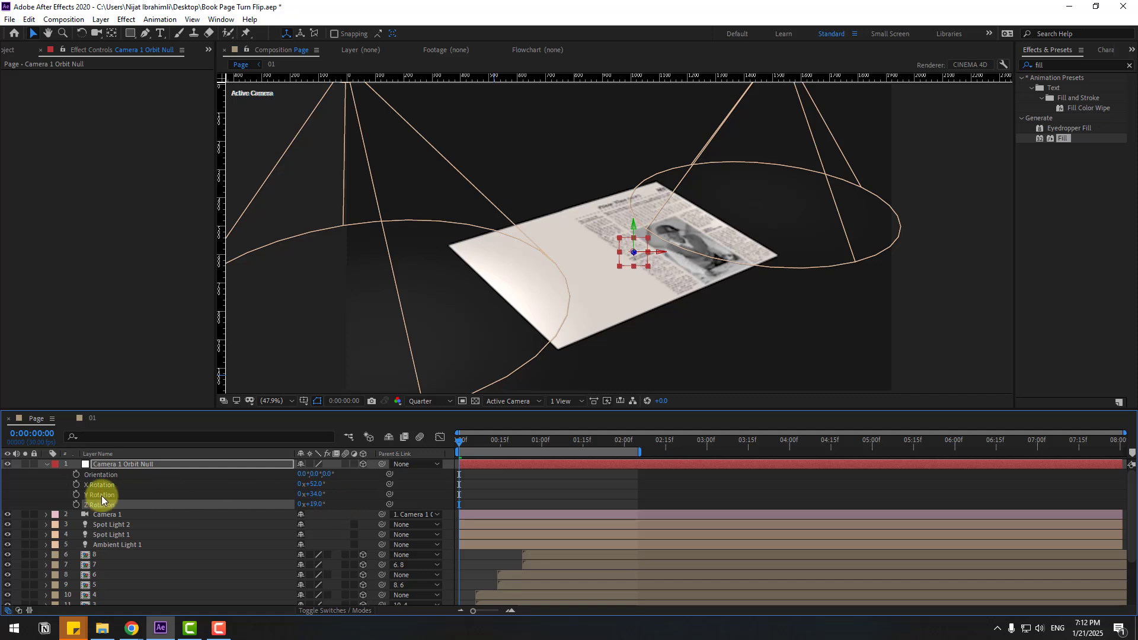
- Keyframe the X, Y and Z rotations at the first frame, then move the playhead to 2:05
click(75, 484)
click(75, 494)
click(76, 504)
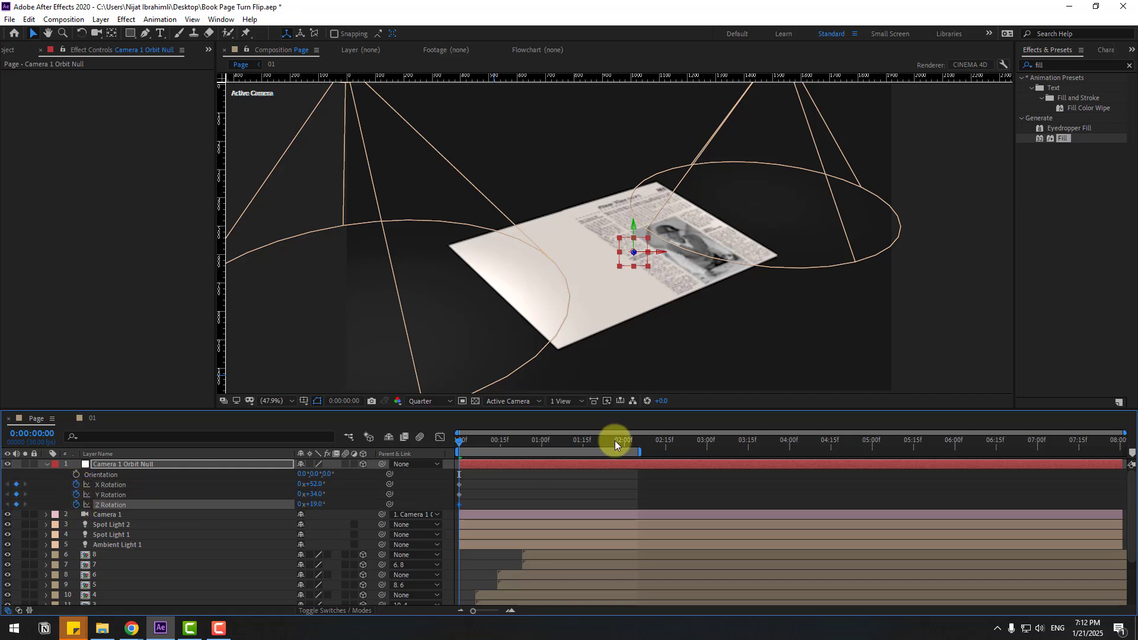
click(616, 441)
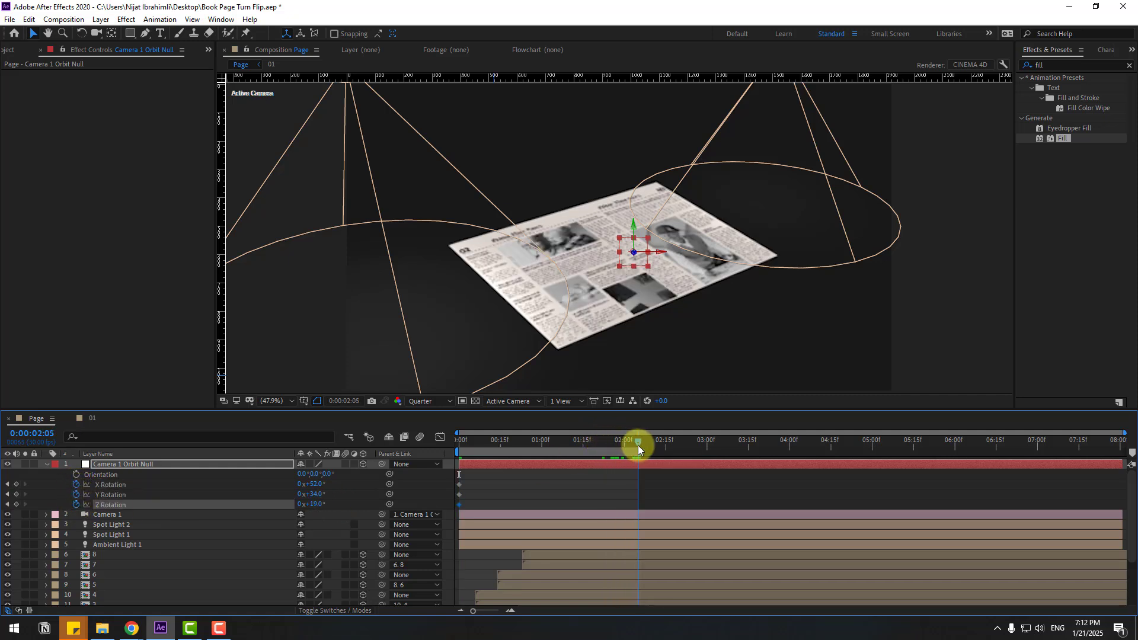